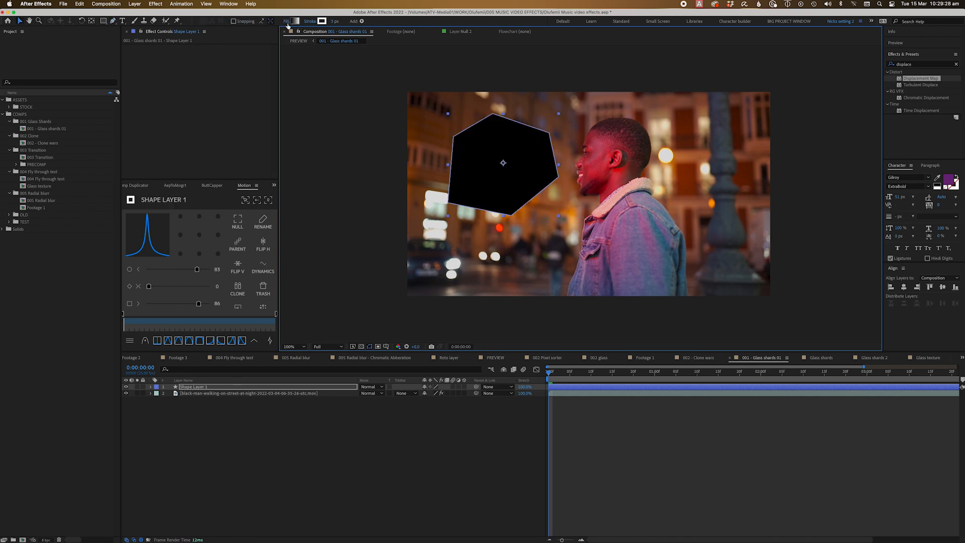
# Give the polygon shape a linear gradient fill running from black at one end to white at the other.
pyautogui.click(286, 21)
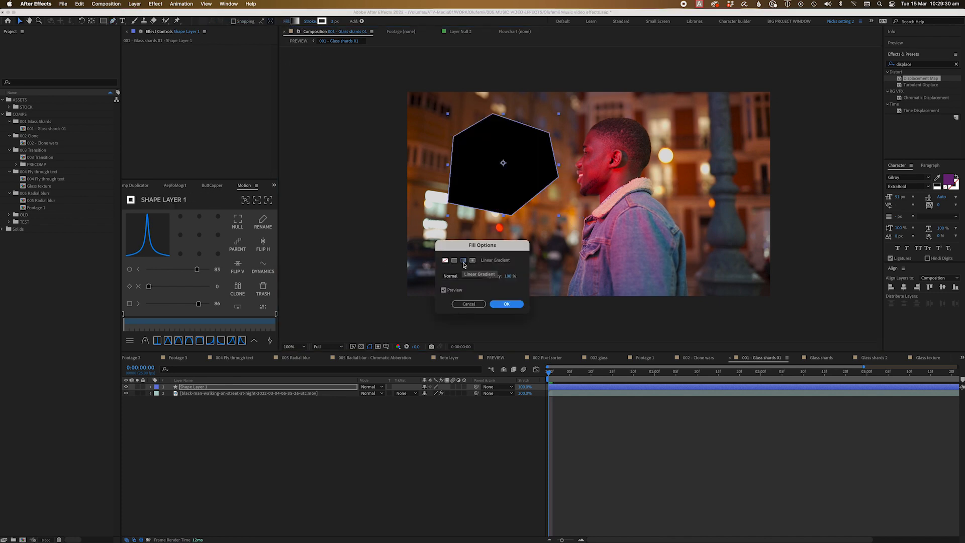
pyautogui.click(506, 303)
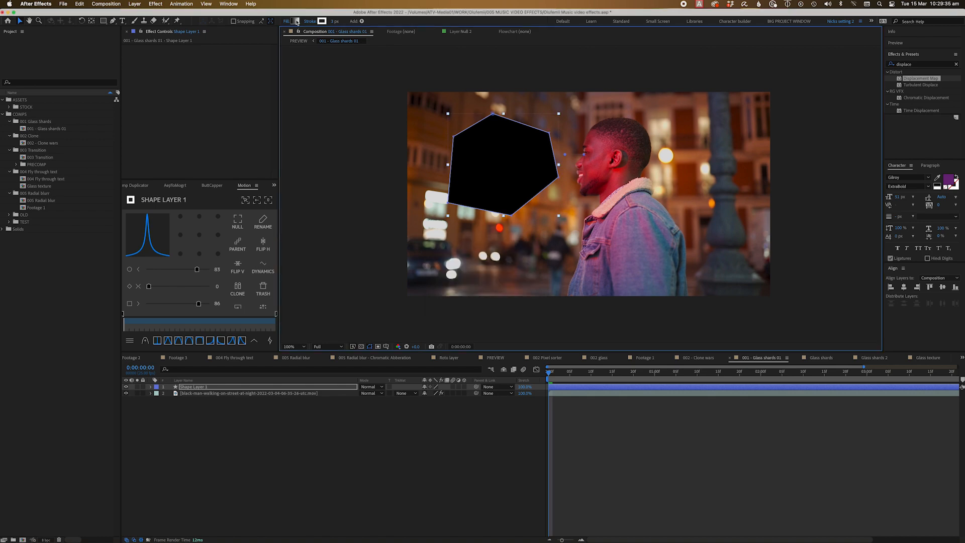
pyautogui.click(295, 21)
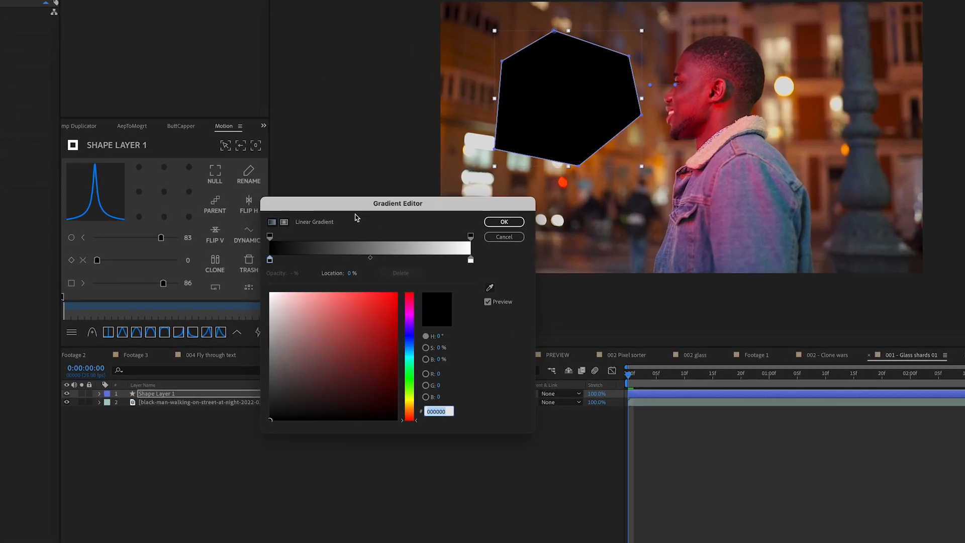
pyautogui.click(269, 261)
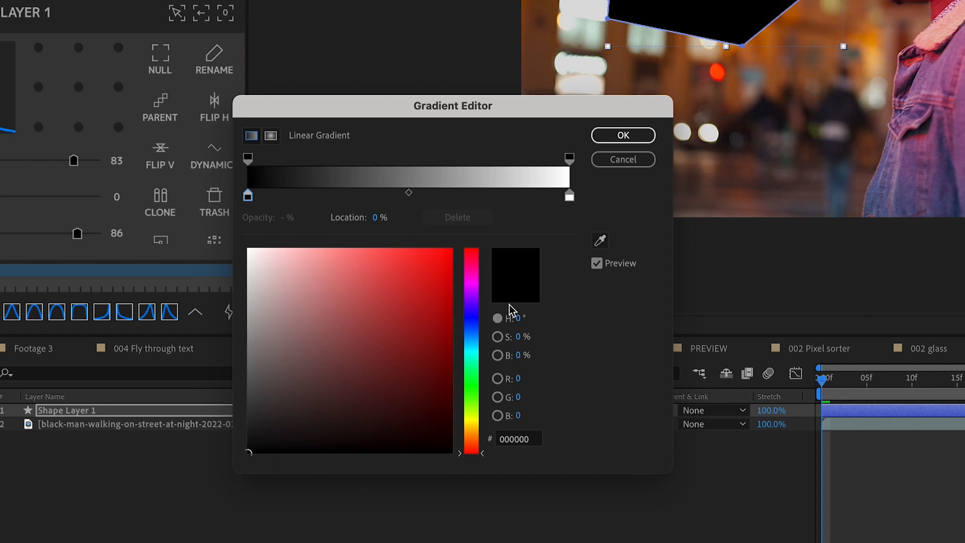
pyautogui.click(568, 197)
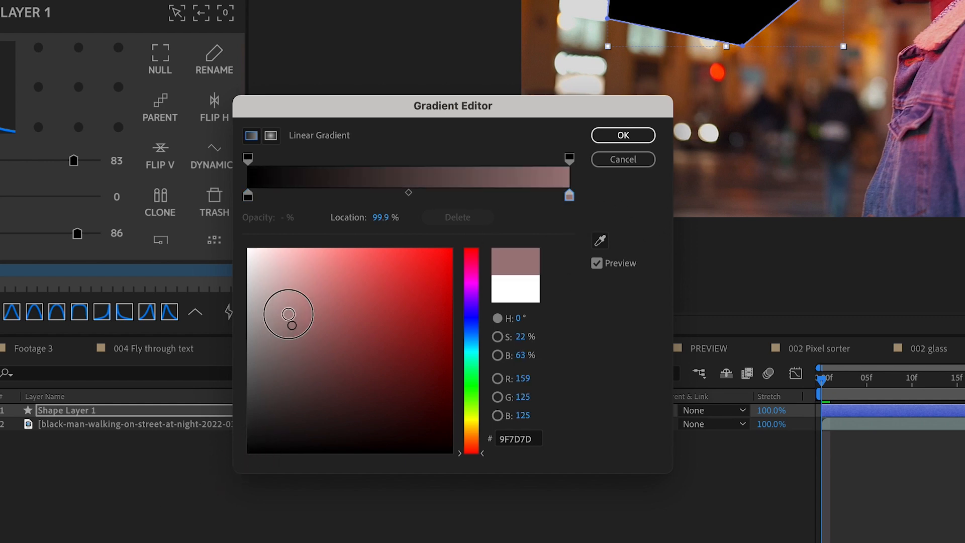
pyautogui.click(408, 193)
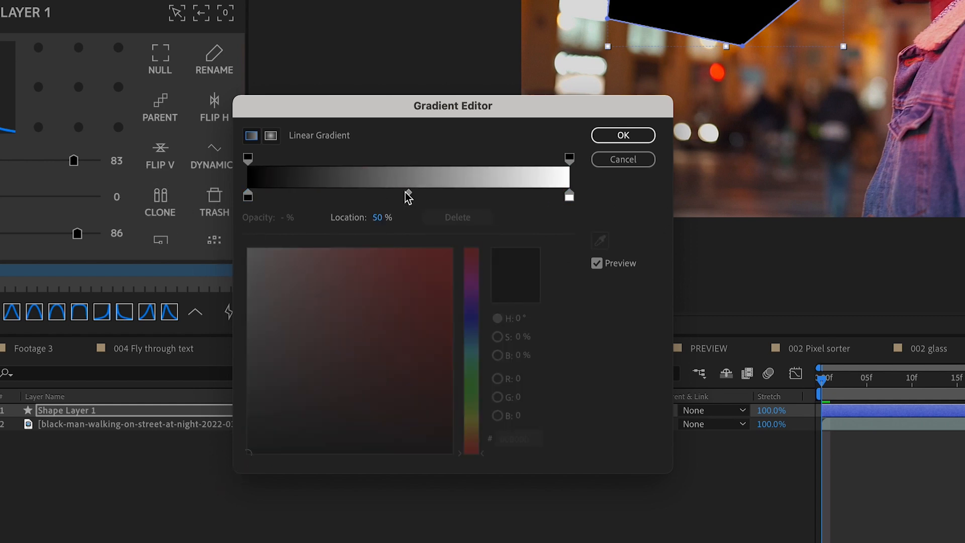
pyautogui.click(623, 134)
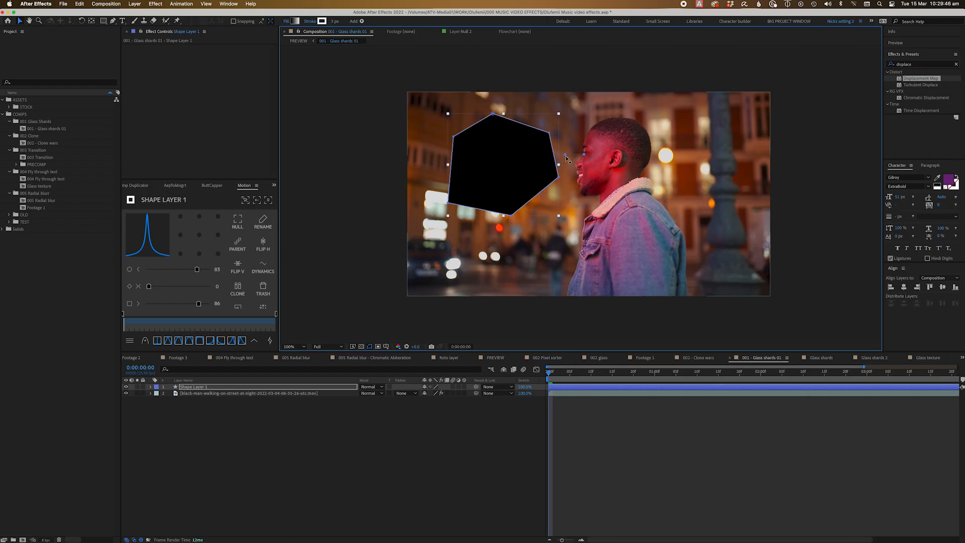
# Stretch the gradient across the polygon from black on its left to white on its right, and reveal its start and end point properties.
pyautogui.moveTo(566, 157); pyautogui.dragTo(462, 179)
pyautogui.moveTo(565, 156); pyautogui.dragTo(533, 155)
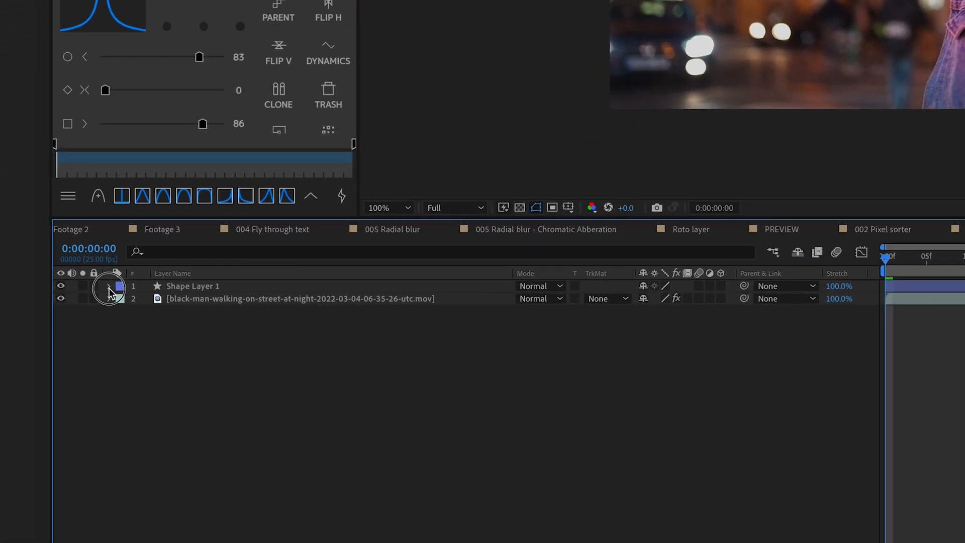
pyautogui.click(150, 387)
pyautogui.click(157, 394)
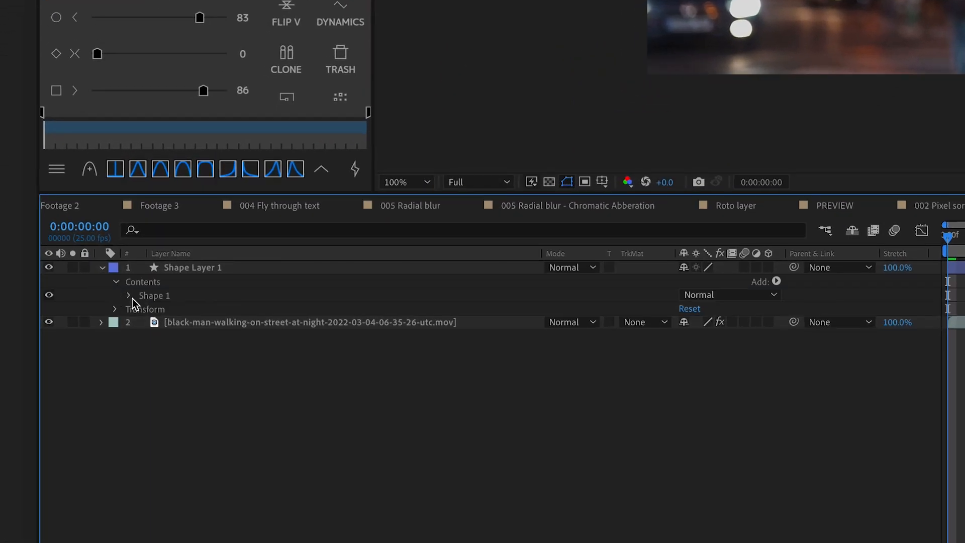
pyautogui.click(129, 296)
pyautogui.click(142, 337)
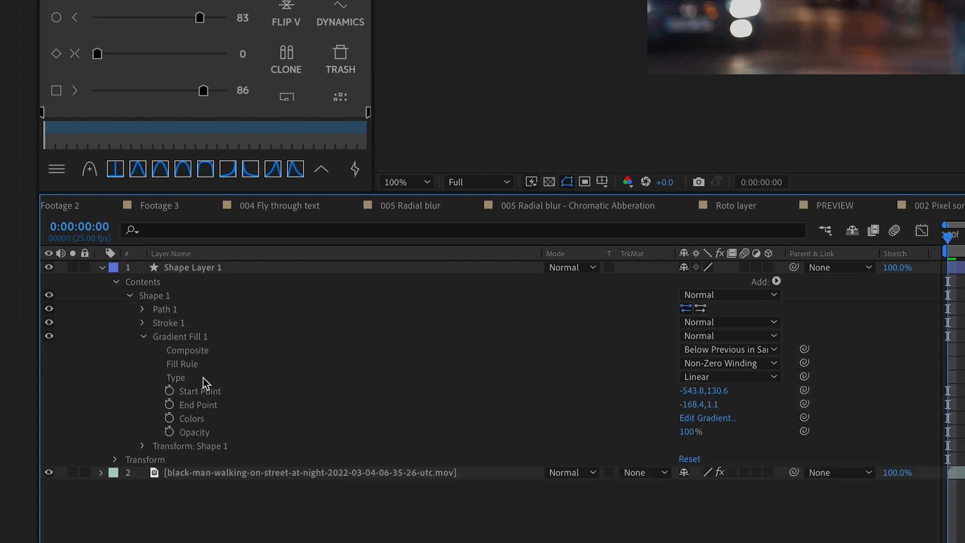
pyautogui.click(200, 403)
pyautogui.click(200, 391)
pyautogui.click(207, 407)
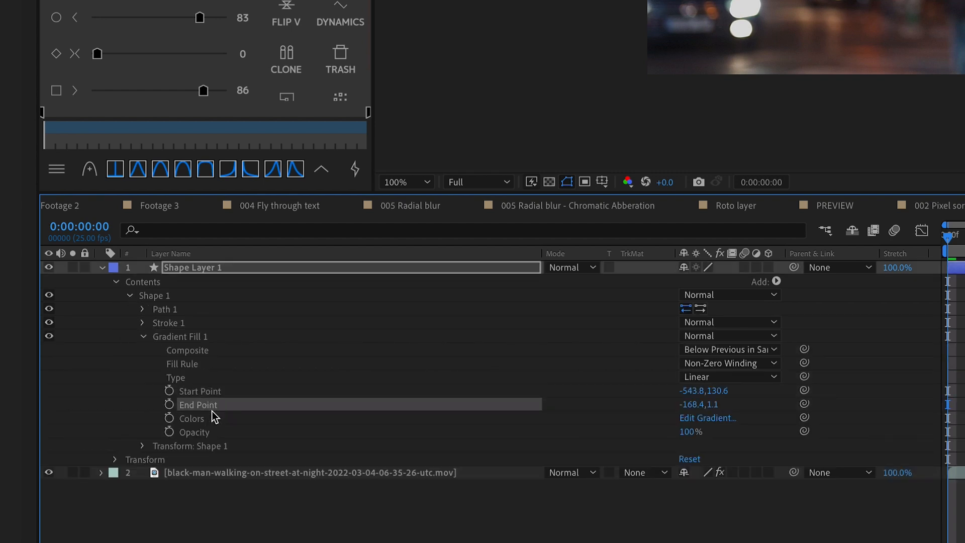
# Animate the shape layer's rotation with the expression time*10 and preview the spinning motion.
pyautogui.click(962, 504)
pyautogui.click(616, 390)
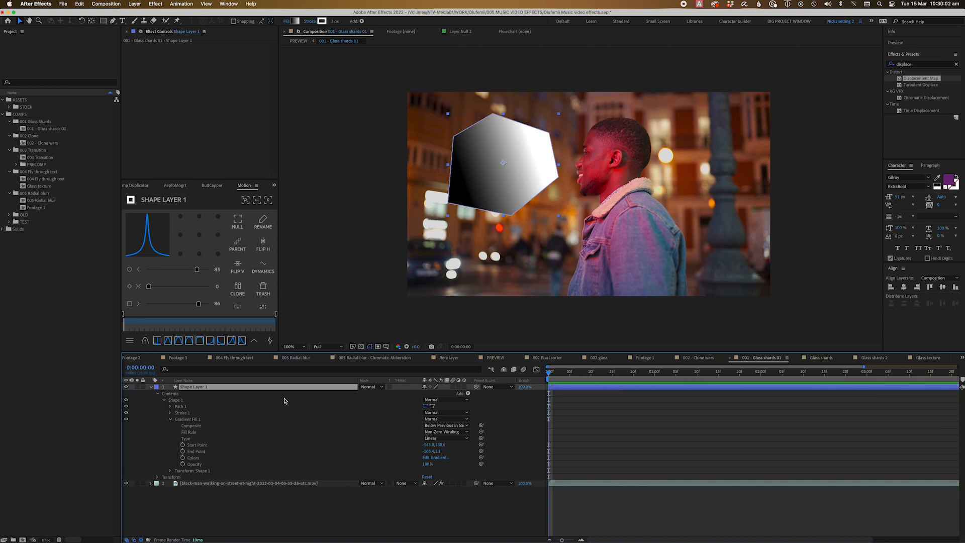
pyautogui.press('r')
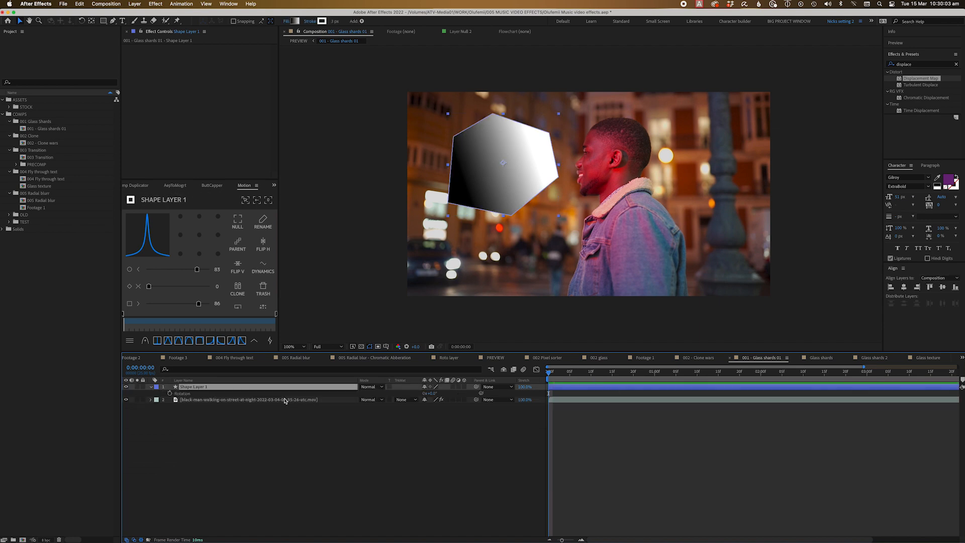
pyautogui.keyDown('alt'); pyautogui.click(170, 396); pyautogui.keyUp('alt')
pyautogui.write('time')
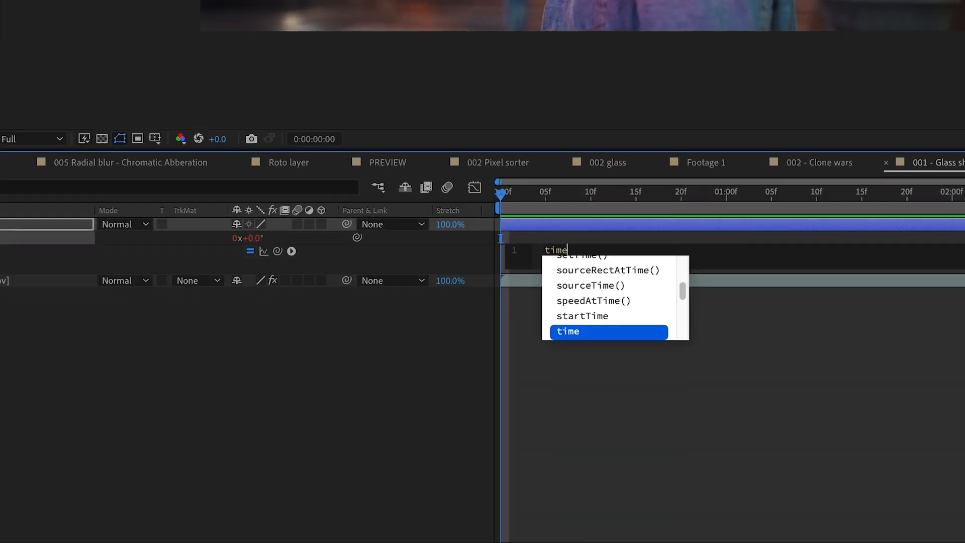
pyautogui.write('*')
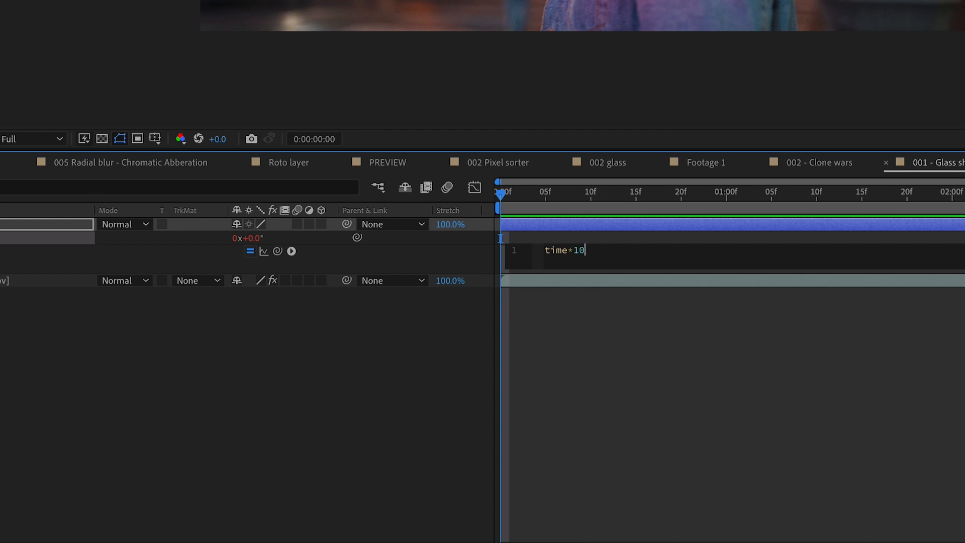
pyautogui.write('10')
pyautogui.click(527, 224)
pyautogui.press('space')
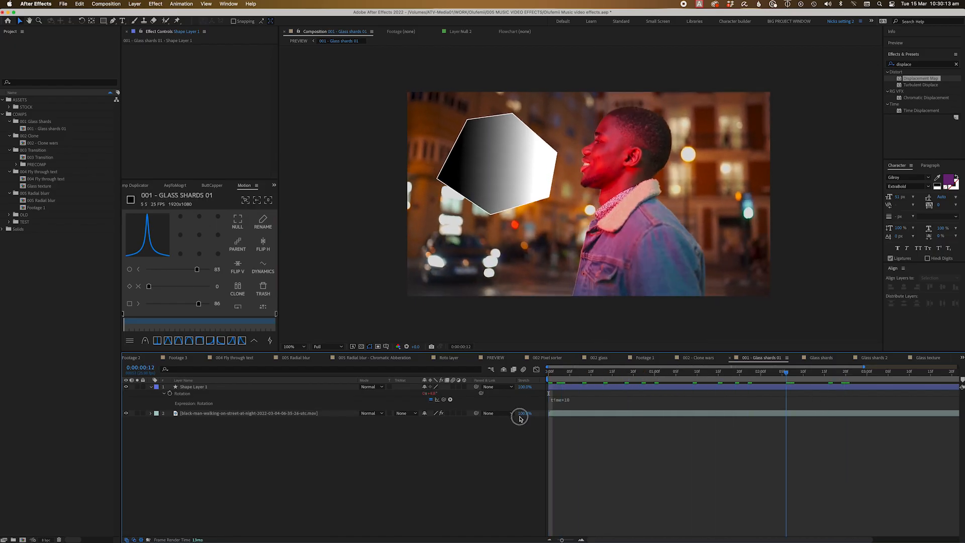
pyautogui.press('space')
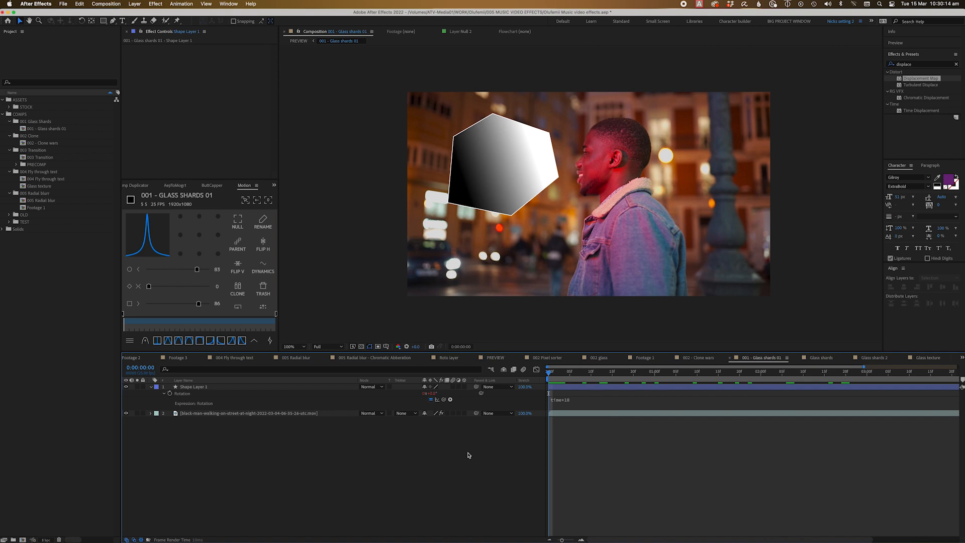
pyautogui.press('space')
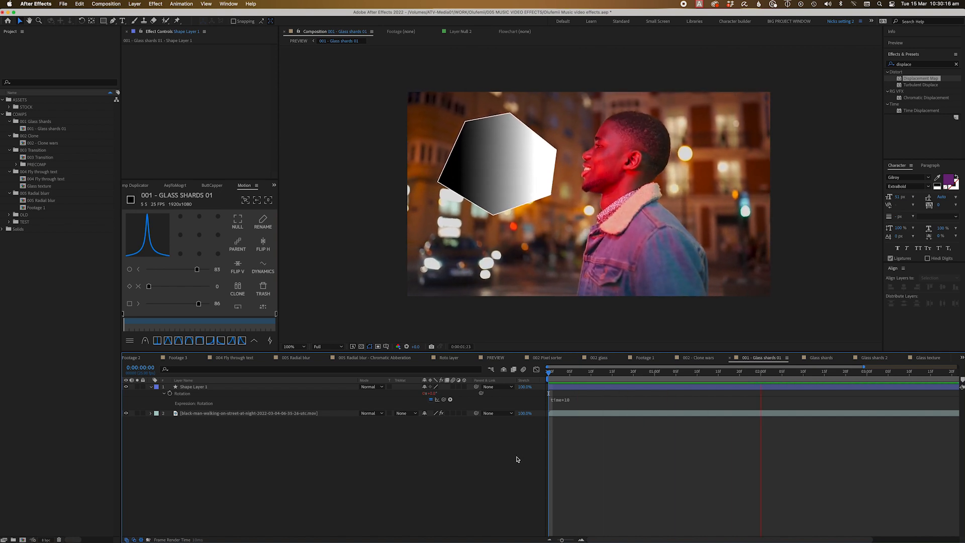
pyautogui.press('space')
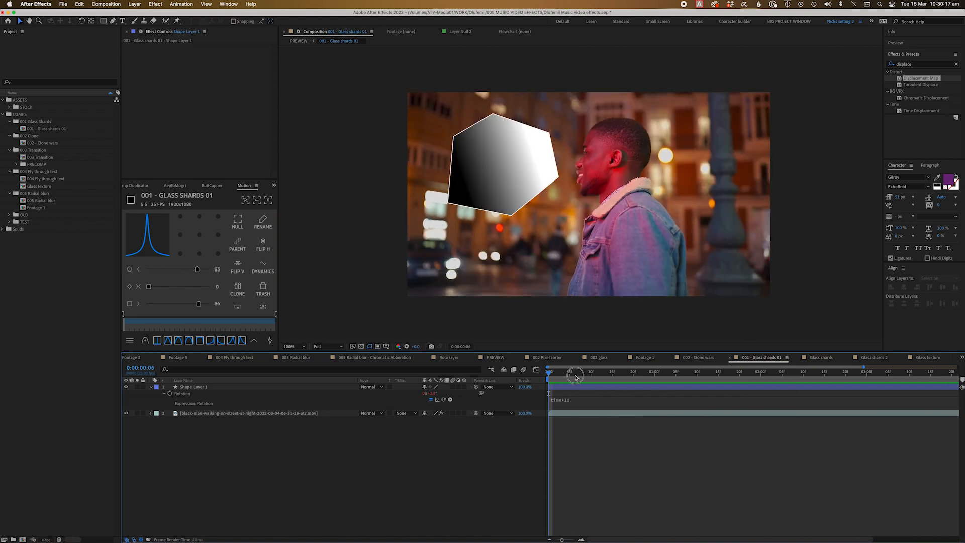
# Pre-compose the shape layer into a composition named Glass shards 1 and hide the resulting layer.
pyautogui.click(210, 393)
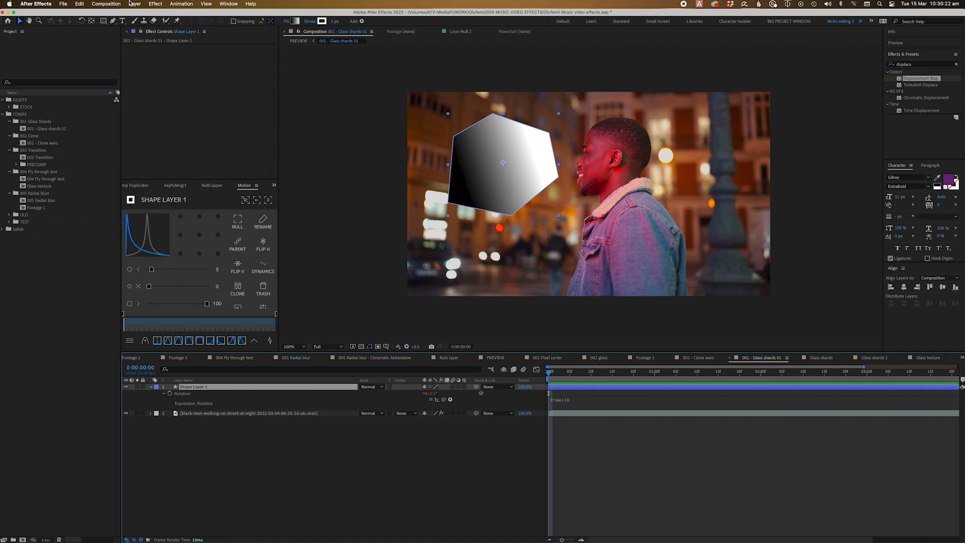
pyautogui.click(131, 3)
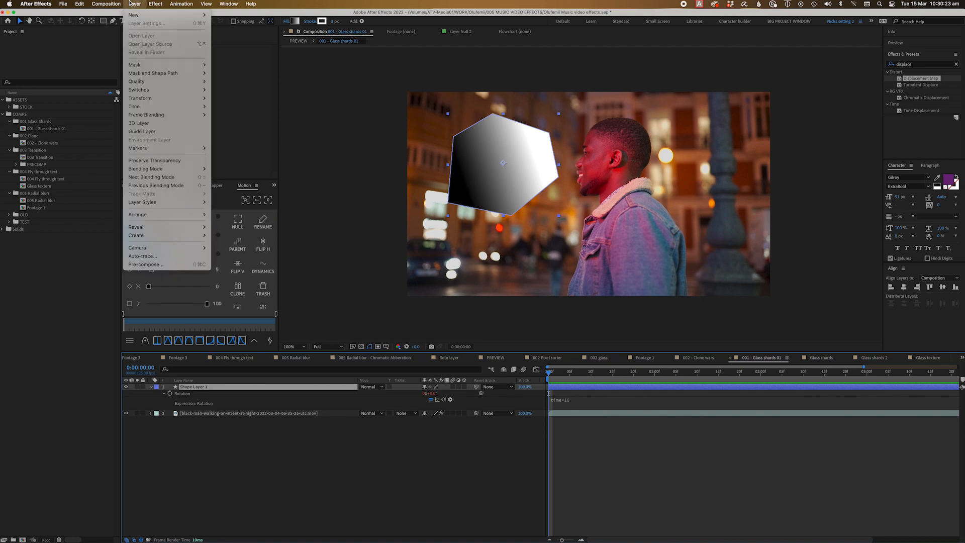
pyautogui.click(167, 264)
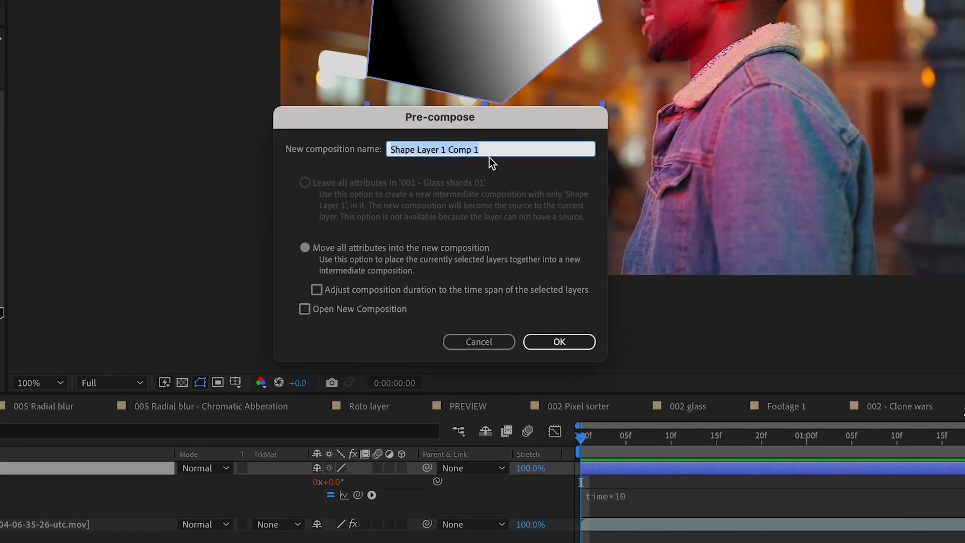
pyautogui.write('G')
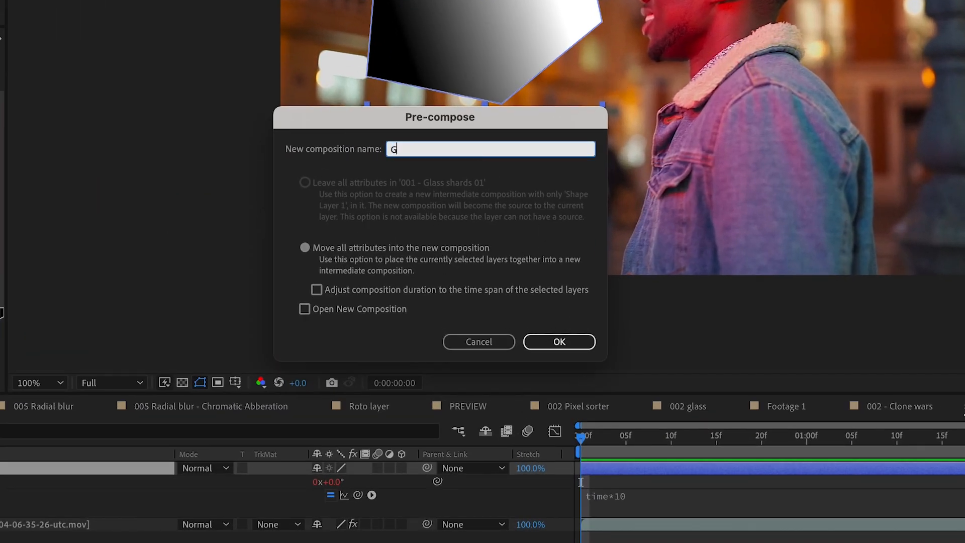
pyautogui.write('lass shards 1')
pyautogui.press('Return')
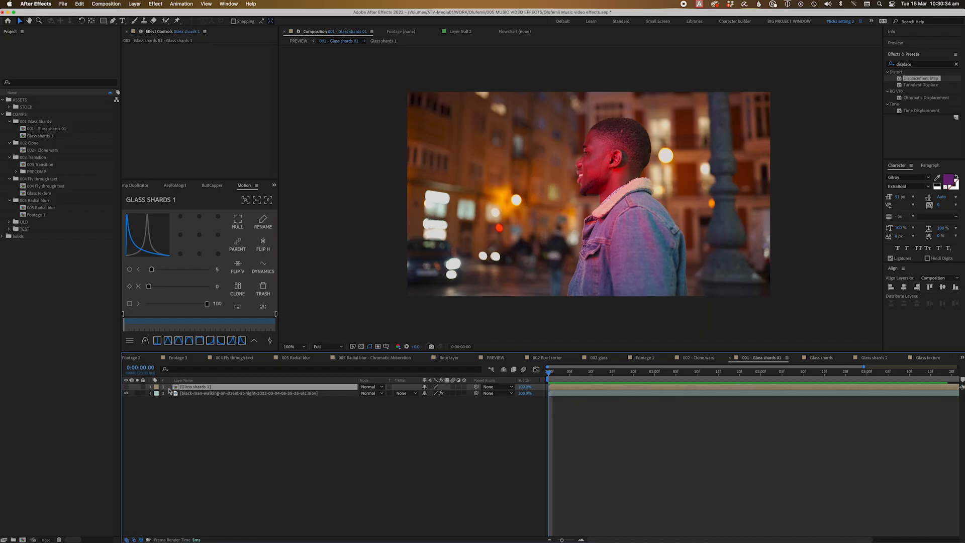
pyautogui.rightClick(579, 416)
pyautogui.moveTo(649, 420)
pyautogui.click(719, 482)
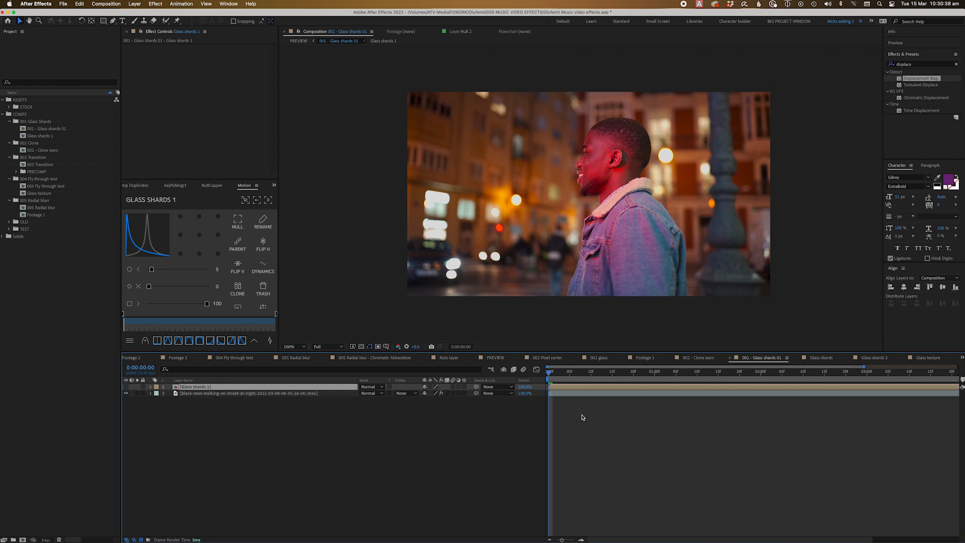
# Add a new adjustment layer and place it between the Glass shards 1 layer and the street footage.
pyautogui.rightClick(581, 416)
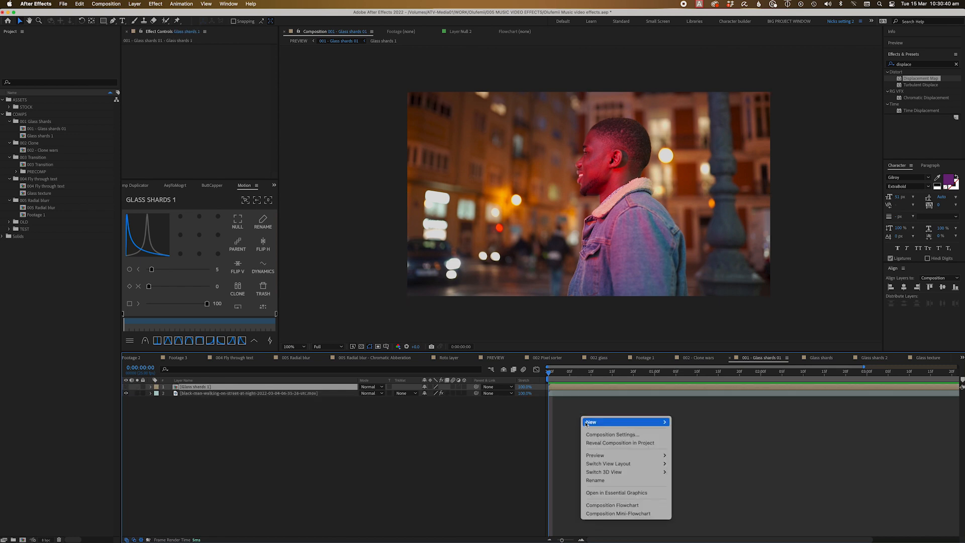
pyautogui.moveTo(648, 421)
pyautogui.click(694, 484)
pyautogui.click(196, 386)
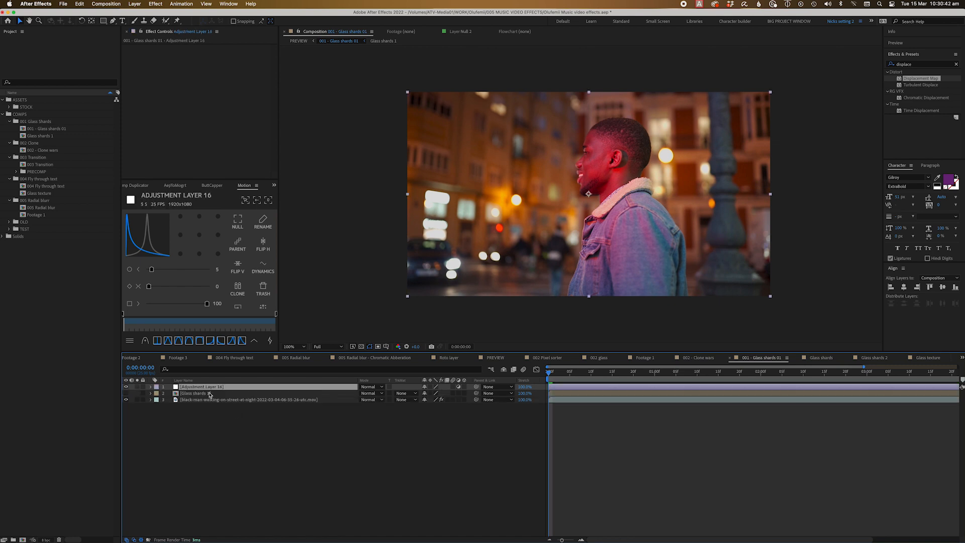
pyautogui.moveTo(197, 387); pyautogui.dragTo(205, 402)
pyautogui.click(588, 394)
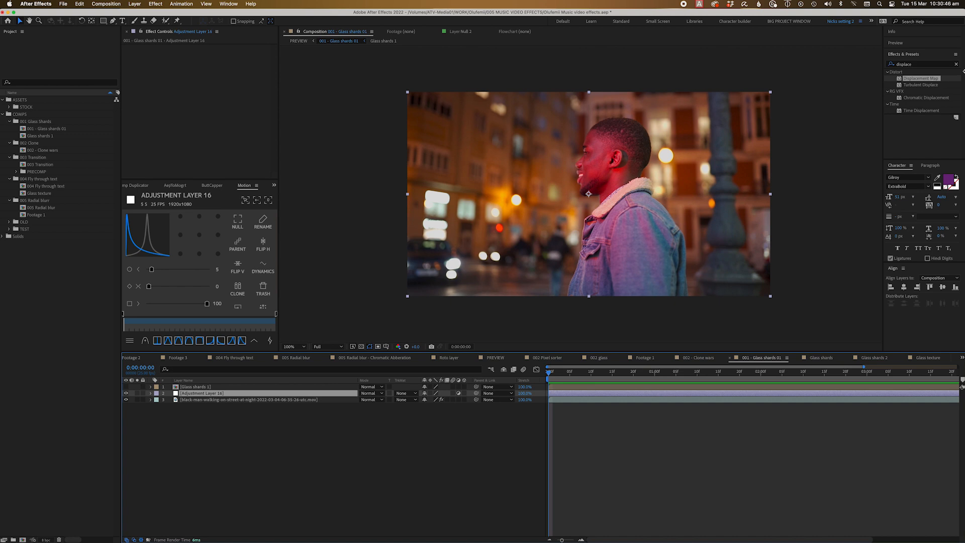
# Apply the Displacement Map effect to the adjustment layer with Glass shards 1 as its map layer.
pyautogui.click(957, 65)
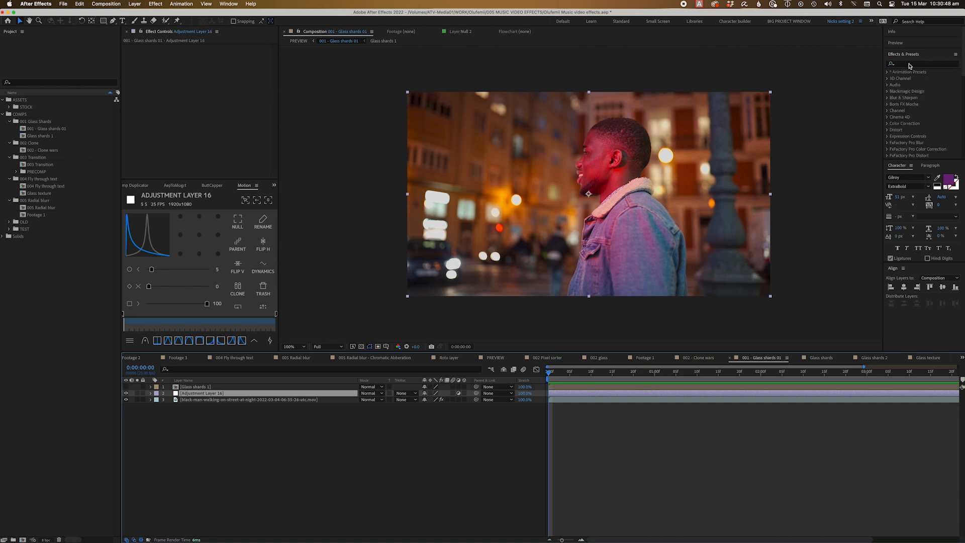
pyautogui.click(918, 64)
pyautogui.write('displace')
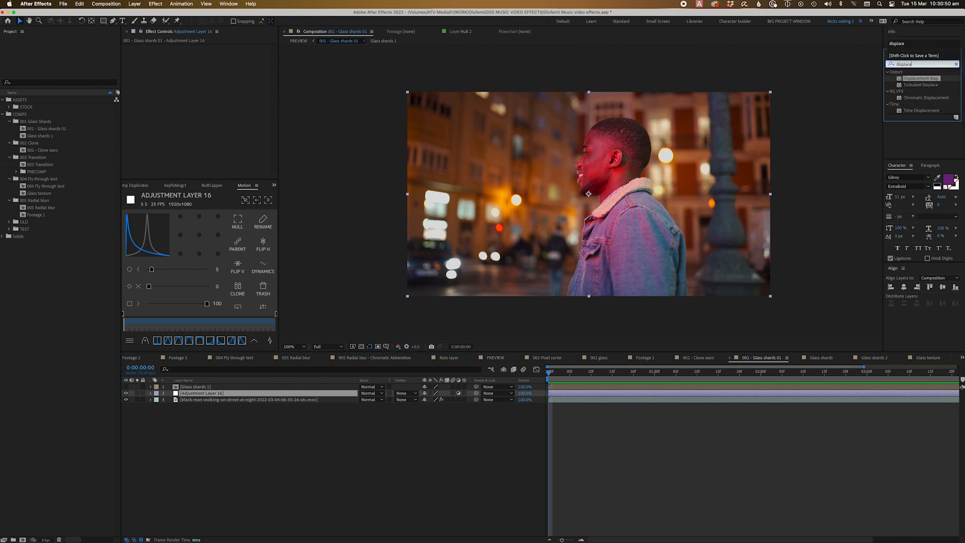
pyautogui.moveTo(920, 79); pyautogui.dragTo(590, 394)
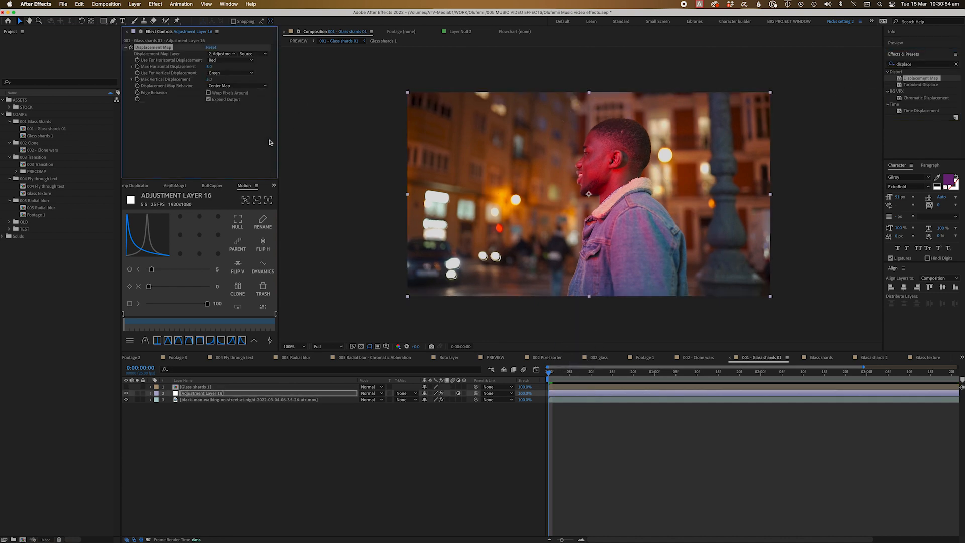
pyautogui.click(223, 54)
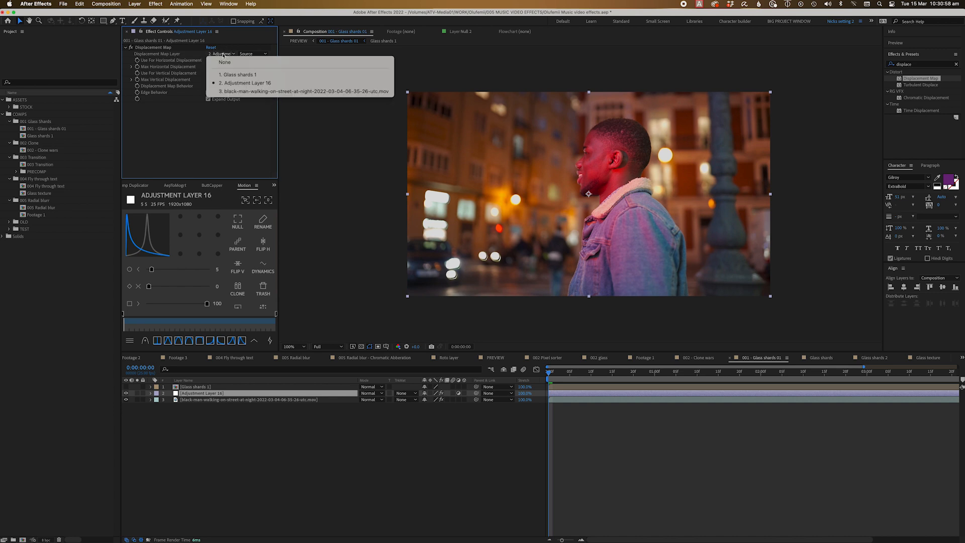
pyautogui.click(236, 74)
# Use Luminance for horizontal and vertical displacement, set the maximum vertical displacement to 0 and increase the maximum horizontal displacement.
pyautogui.click(225, 60)
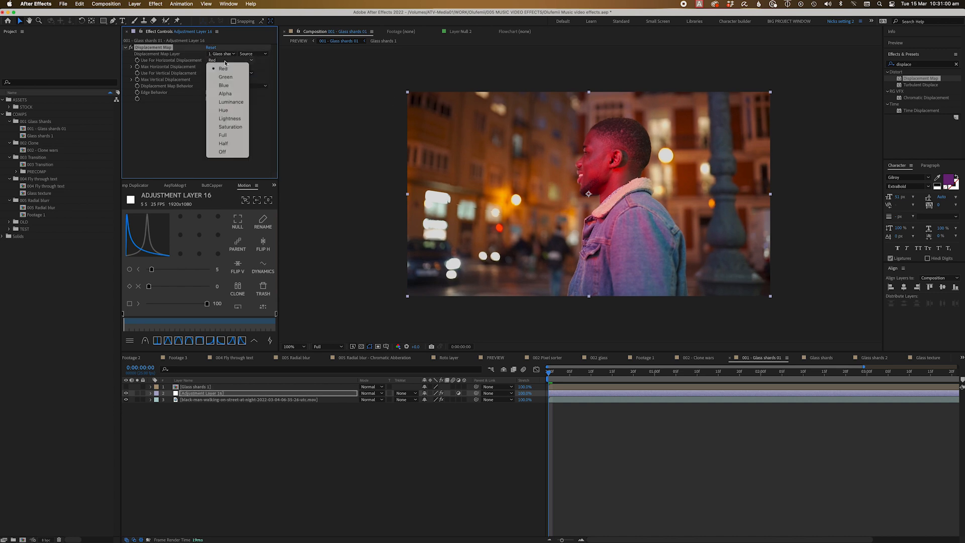
pyautogui.click(229, 102)
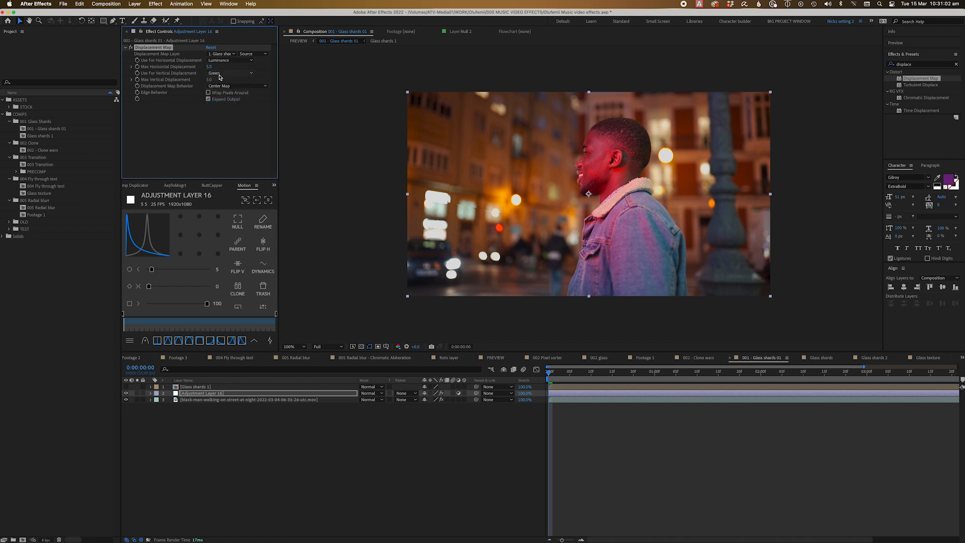
pyautogui.click(219, 73)
pyautogui.click(229, 114)
pyautogui.click(210, 80)
pyautogui.moveTo(209, 68); pyautogui.dragTo(230, 67)
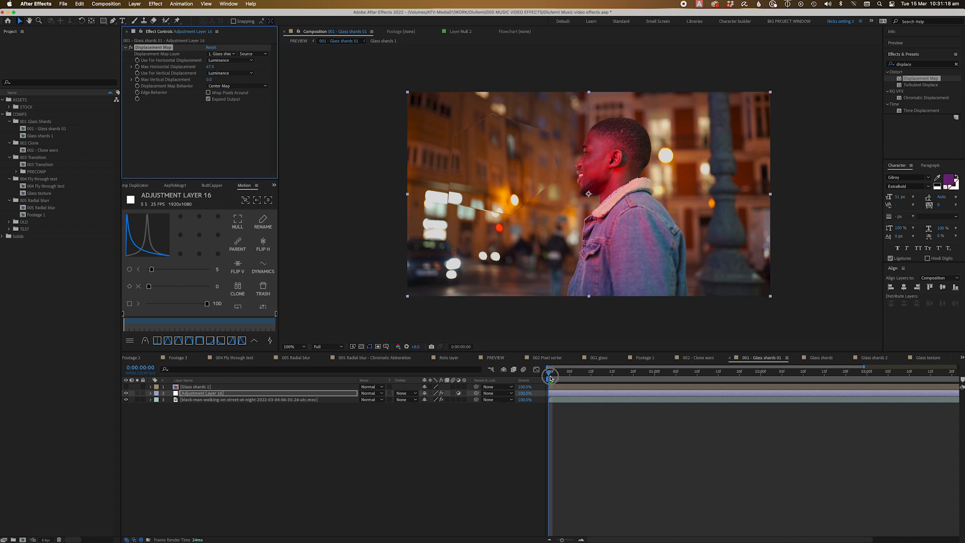
# Play back the 001 - Glass shards 01 composition to check the displacement moving over the footage.
pyautogui.press('space')
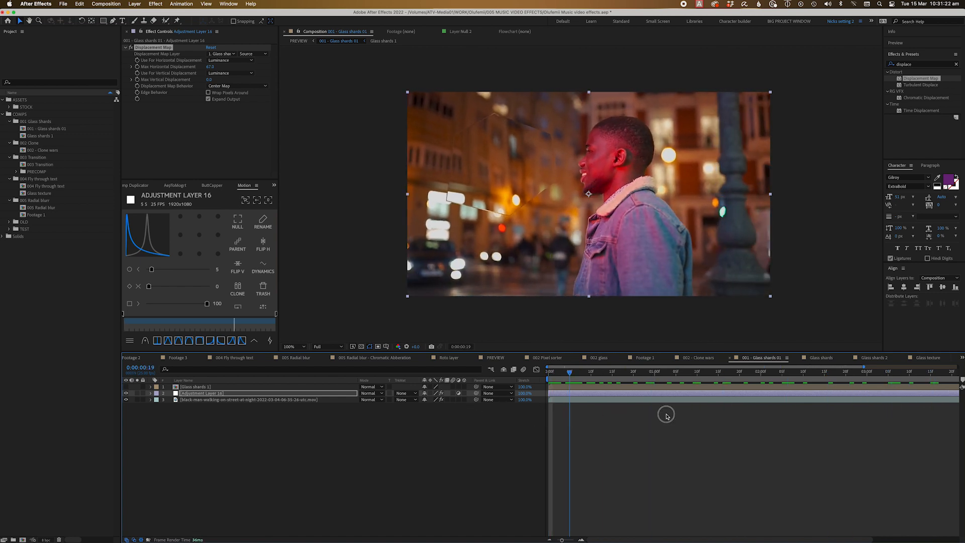
pyautogui.press('space')
pyautogui.click(269, 438)
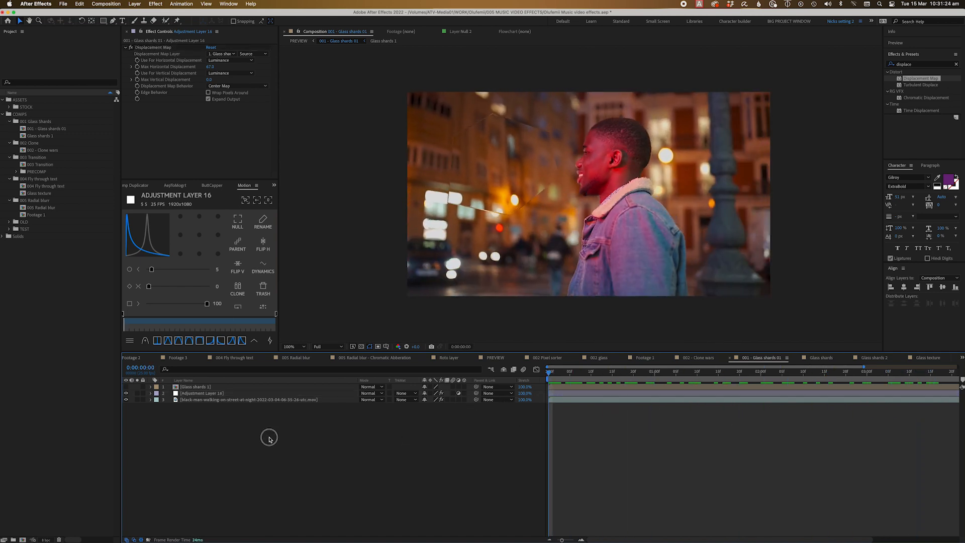
# In the Glass shards 1 composition, move the polygon to the frame's upper-left corner and place a duplicate directly below it.
pyautogui.doubleClick(198, 387)
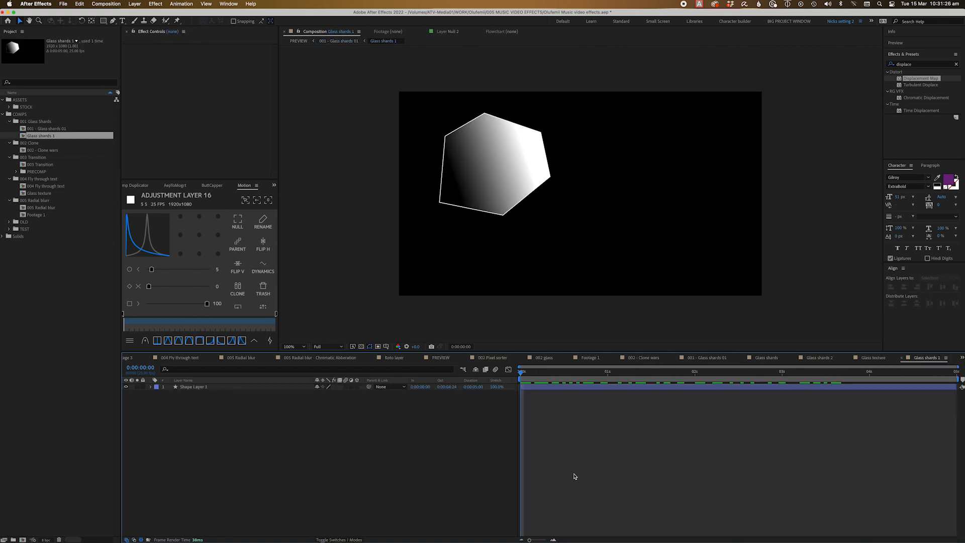
pyautogui.click(556, 386)
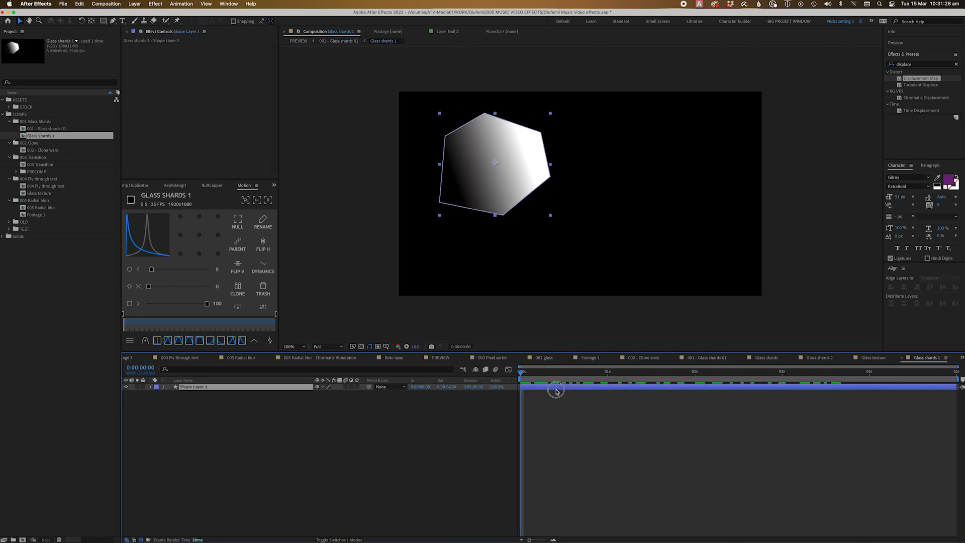
pyautogui.moveTo(517, 184); pyautogui.dragTo(441, 128)
pyautogui.click(571, 402)
pyautogui.click(575, 386)
pyautogui.press('super+d')
pyautogui.moveTo(440, 131); pyautogui.dragTo(447, 211)
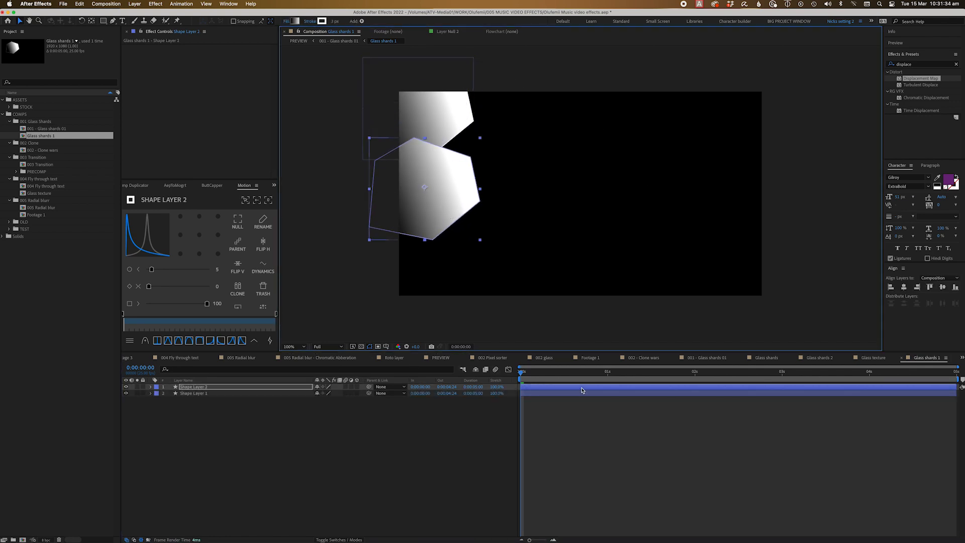
# Change the duplicate polygon's rotation expression to time*-10+20 so it spins the opposite way from an offset angle.
pyautogui.press('e')
pyautogui.press('e')
pyautogui.click(536, 401)
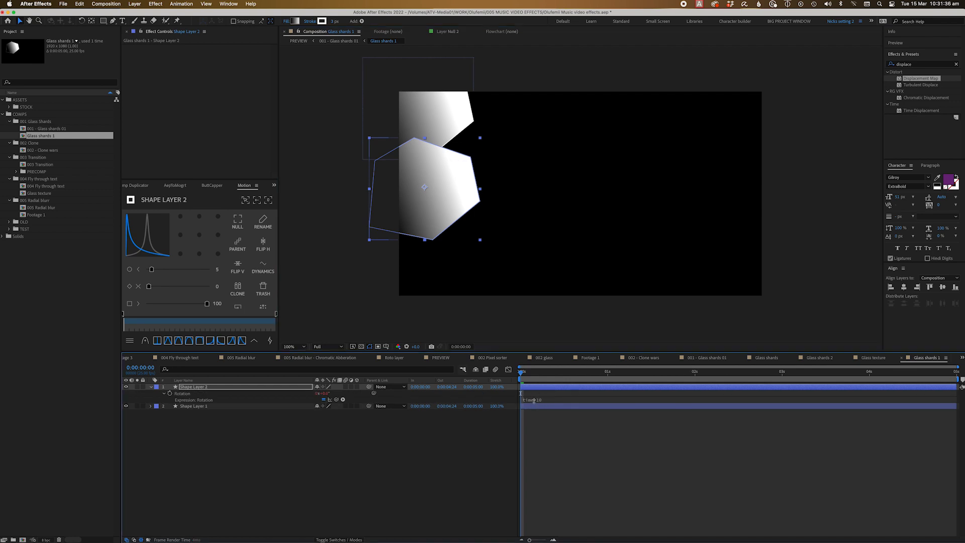
pyautogui.click(589, 402)
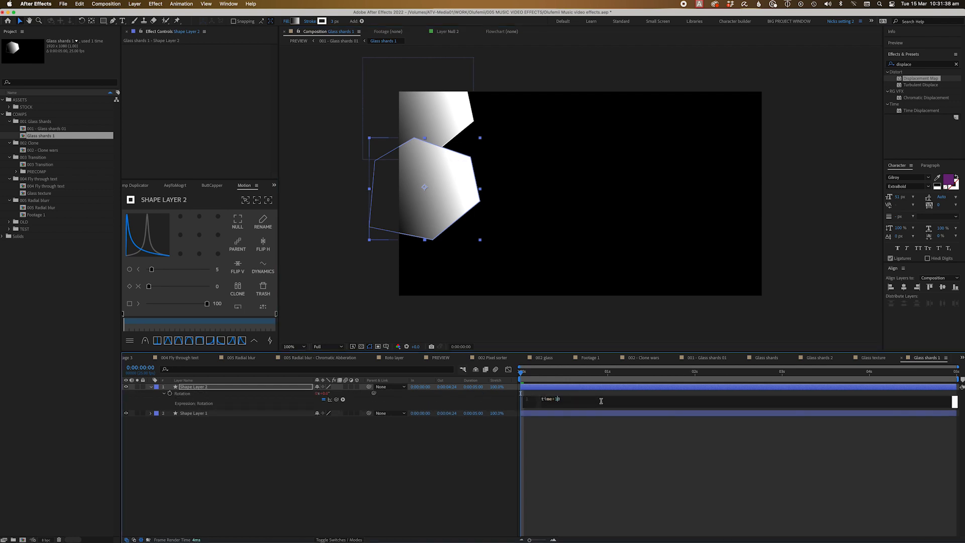
pyautogui.press('KP_Enter')
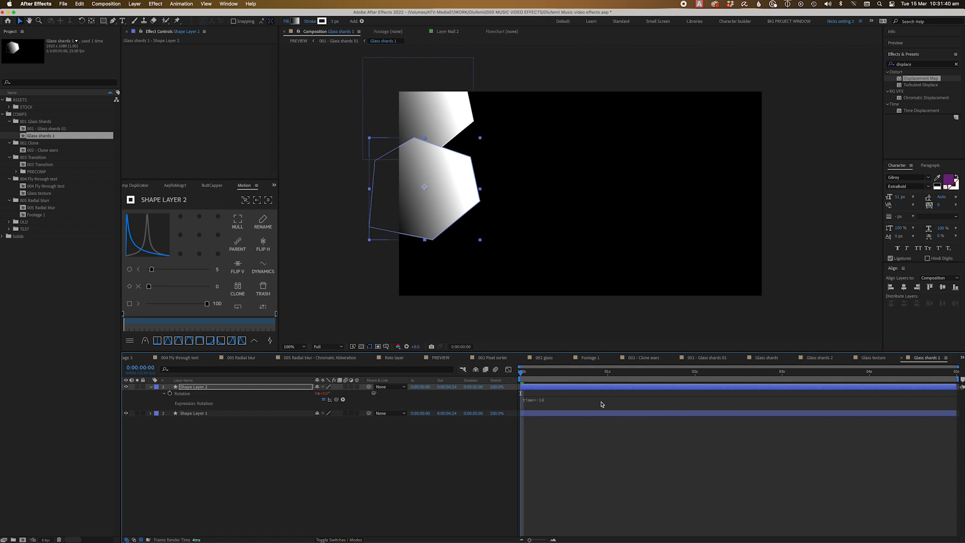
pyautogui.click(595, 446)
pyautogui.click(581, 402)
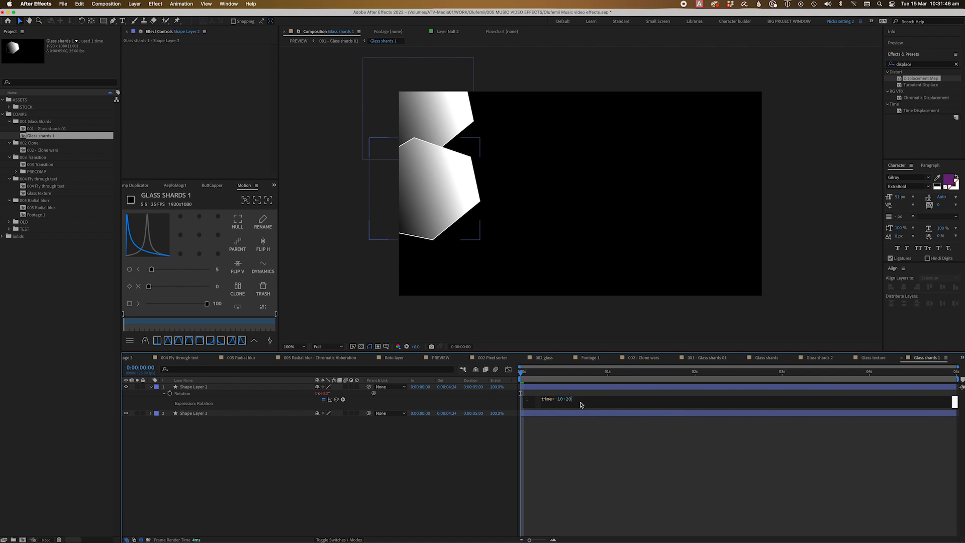
pyautogui.write('+20')
pyautogui.press('KP_Enter')
# Duplicate the second polygon and place the copy in the lower-left corner of the frame.
pyautogui.click(578, 386)
pyautogui.click(445, 199)
pyautogui.moveTo(445, 199); pyautogui.dragTo(442, 294)
pyautogui.click(550, 444)
pyautogui.click(545, 387)
pyautogui.press('super+d')
# Open the rotation expression of the lower-left polygon, Shape Layer 3, for editing.
pyautogui.press('w')
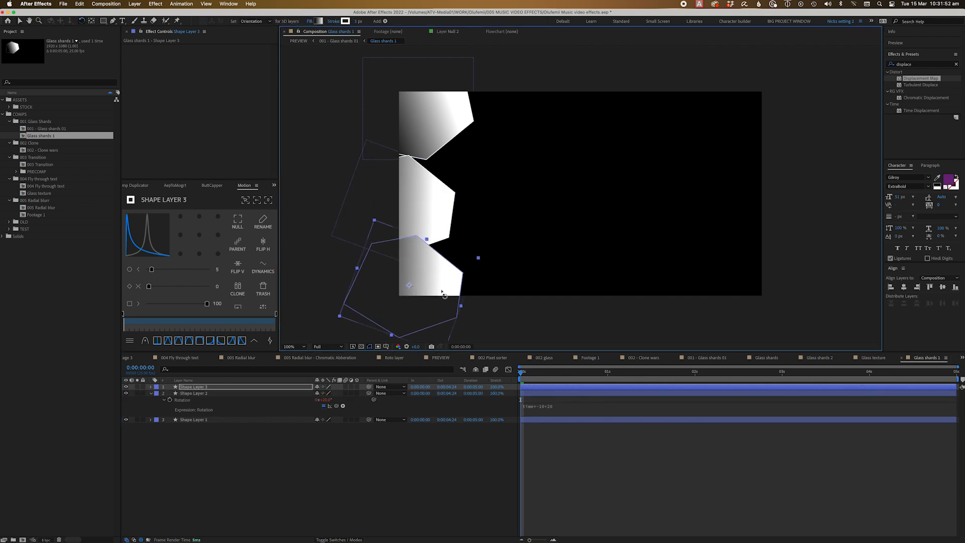
pyautogui.click(530, 394)
pyautogui.click(536, 387)
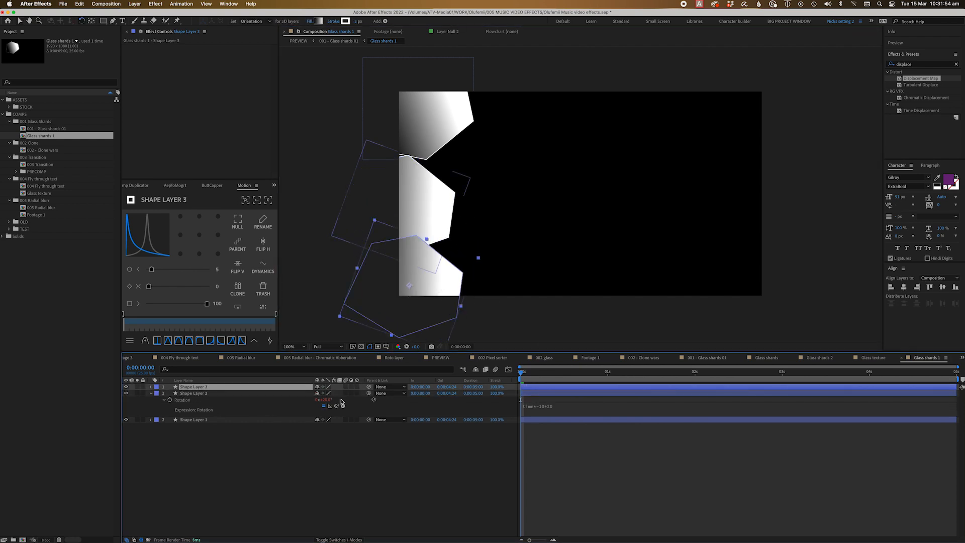
pyautogui.press('e')
pyautogui.press('e')
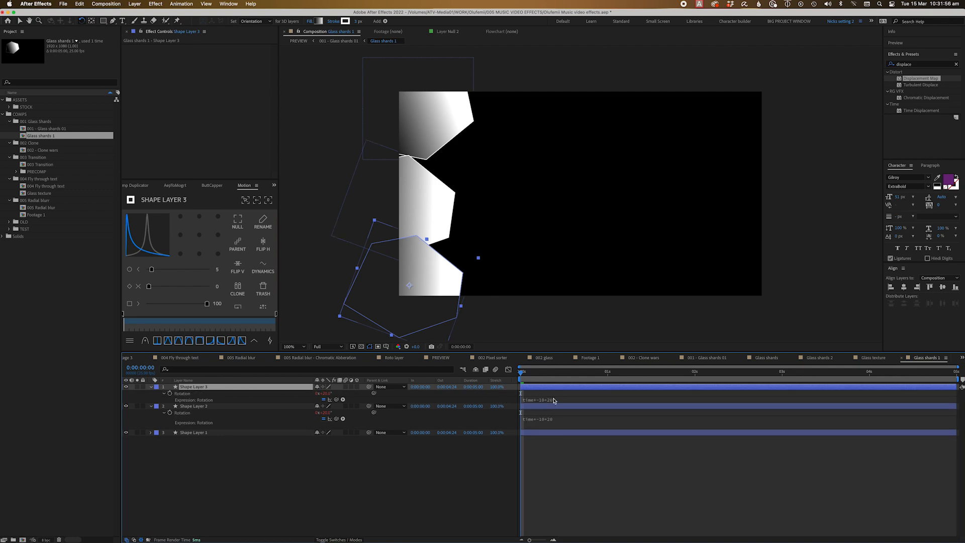
pyautogui.click(548, 398)
pyautogui.click(563, 399)
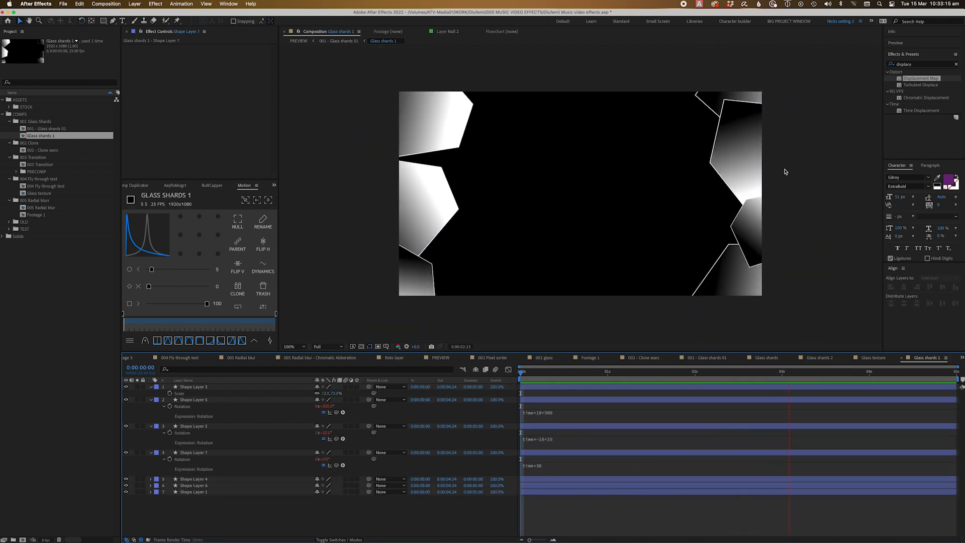
# Return to the 001 - Glass shards 01 composition and preview the footage displaced by the polygons along both edges.
pyautogui.press('space')
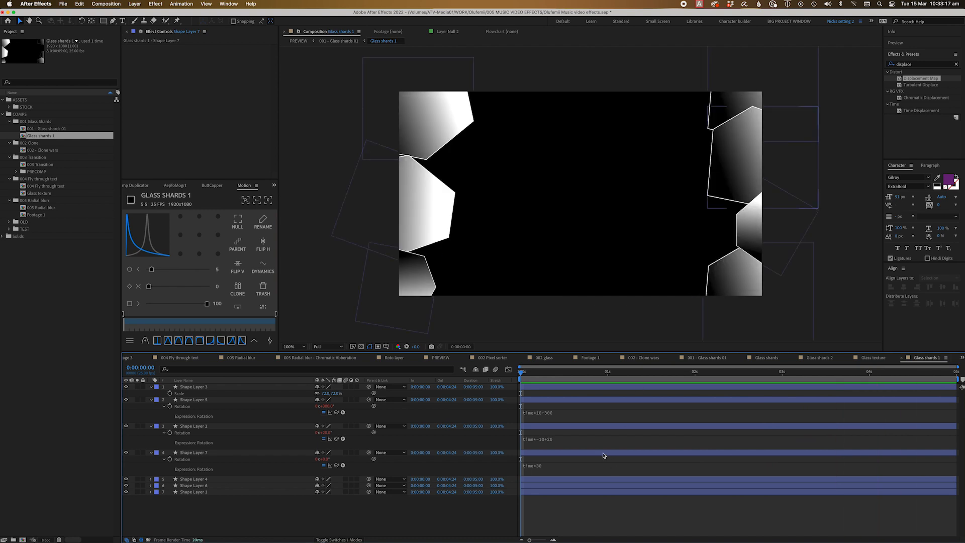
pyautogui.moveTo(529, 374); pyautogui.dragTo(458, 426)
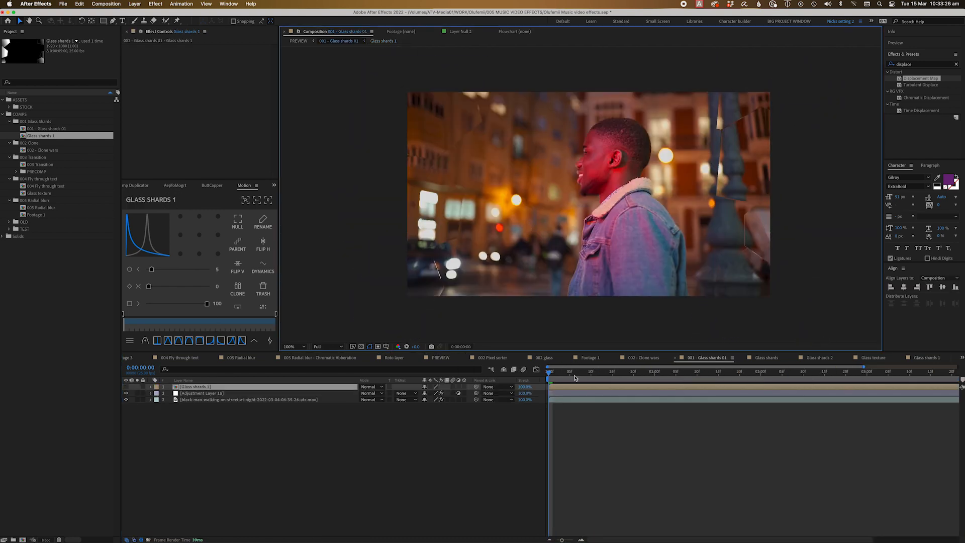
pyautogui.press('space')
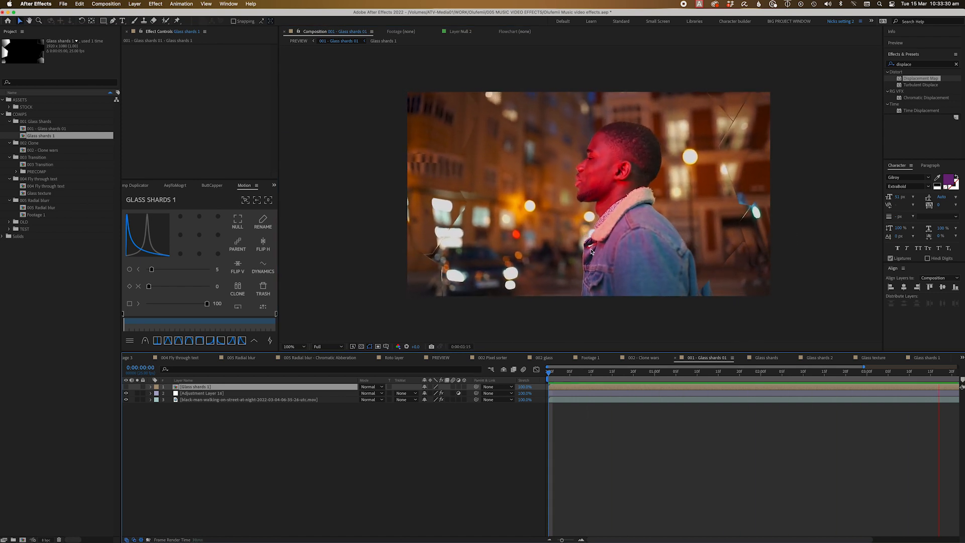
pyautogui.press('space')
# Try removing the outlines from all seven shape layers in Glass shards 1 by setting their stroke to None.
pyautogui.doubleClick(584, 387)
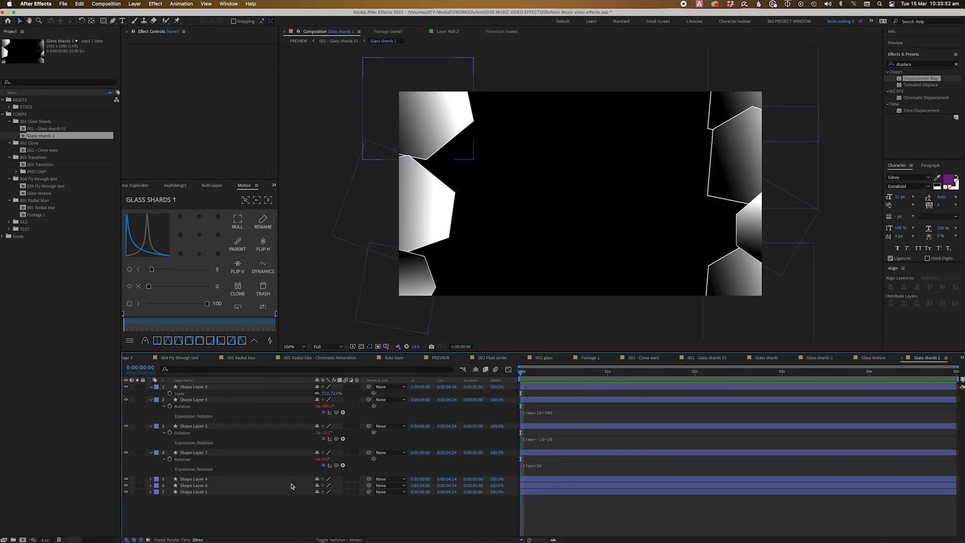
pyautogui.click(198, 386)
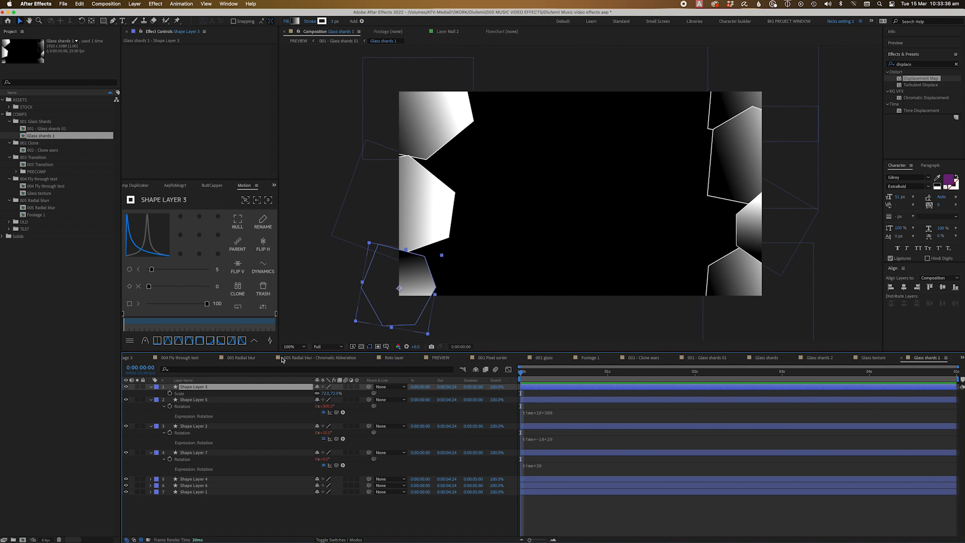
pyautogui.keyDown('shift'); pyautogui.click(194, 491); pyautogui.keyUp('shift')
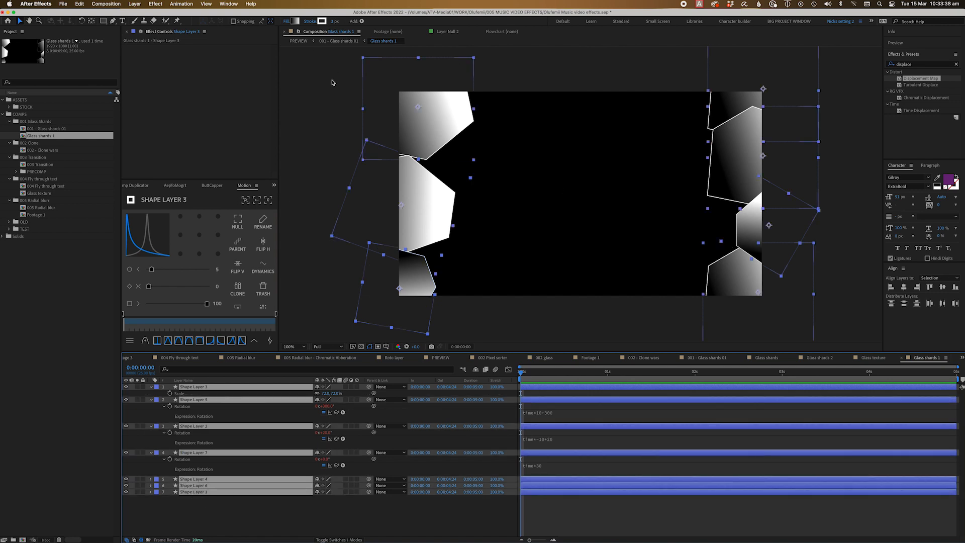
pyautogui.click(320, 22)
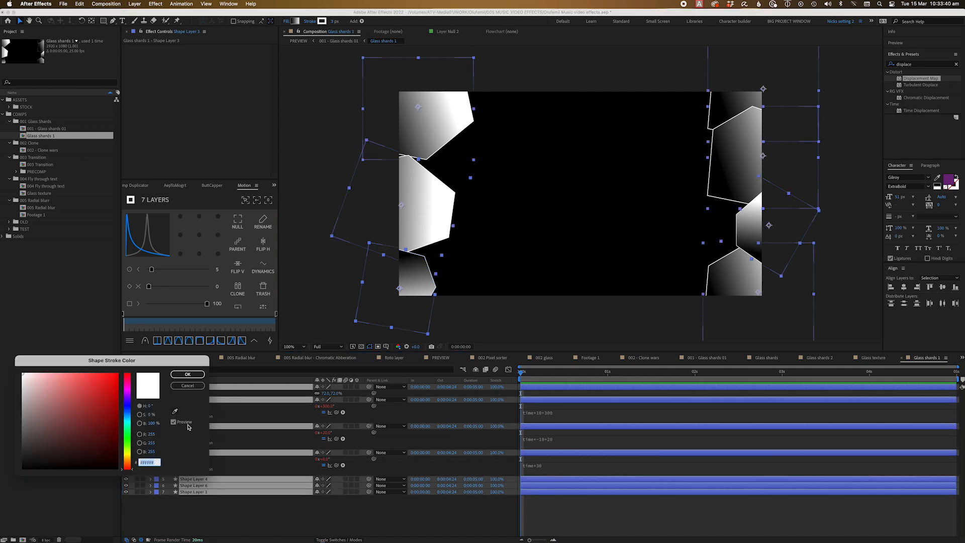
pyautogui.click(188, 386)
pyautogui.click(310, 22)
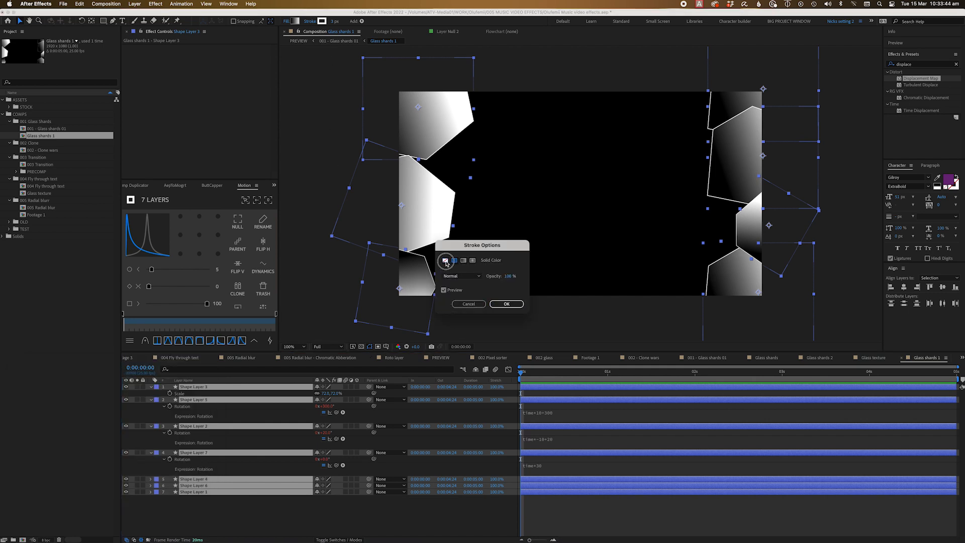
pyautogui.click(445, 261)
pyautogui.click(508, 304)
pyautogui.click(321, 22)
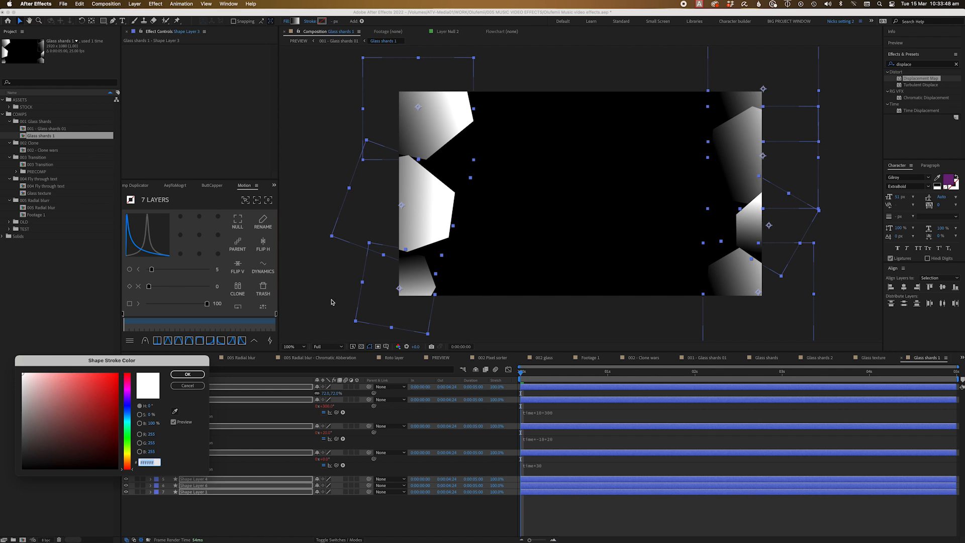
pyautogui.click(188, 385)
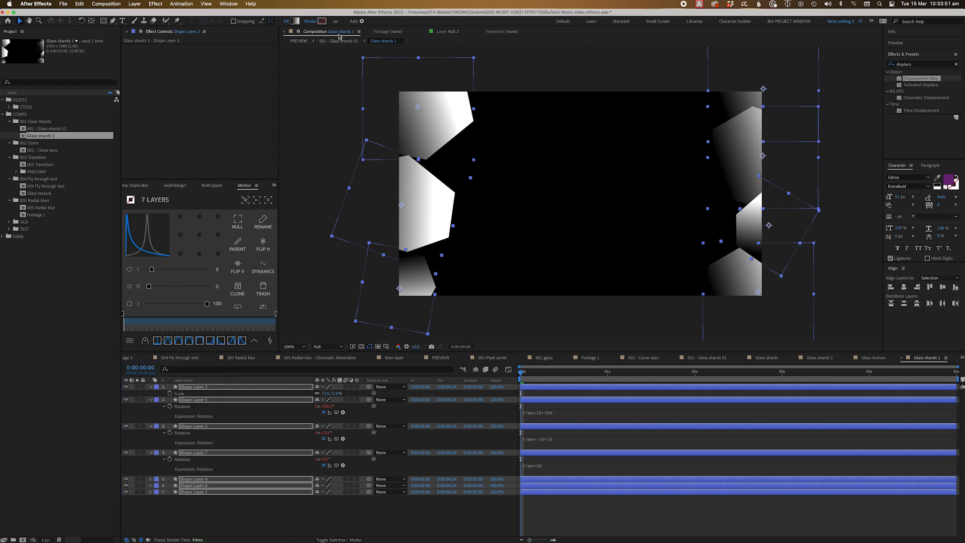
# From the 001 - Glass shards 01 composition, reveal the source of the Glass shards 1 layer in the project and duplicate it.
pyautogui.click(324, 41)
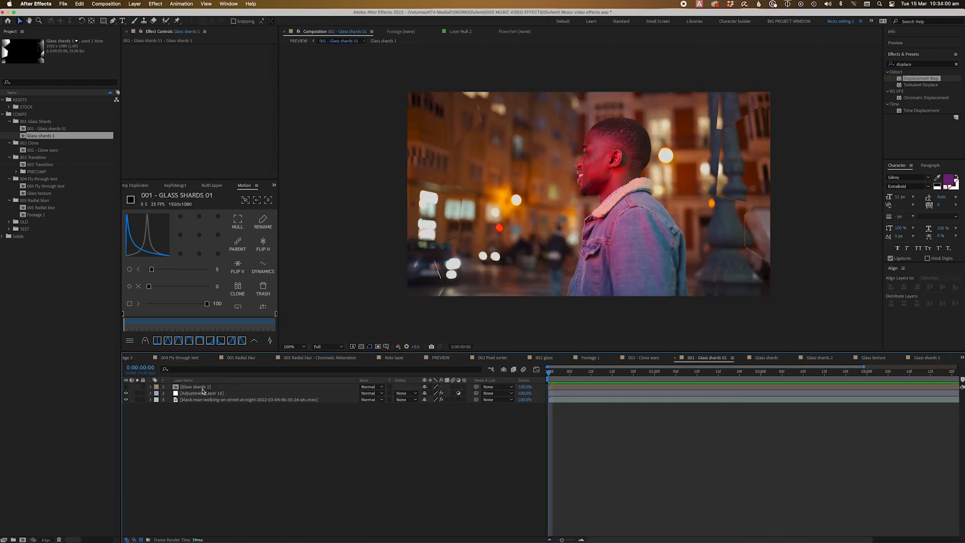
pyautogui.rightClick(202, 389)
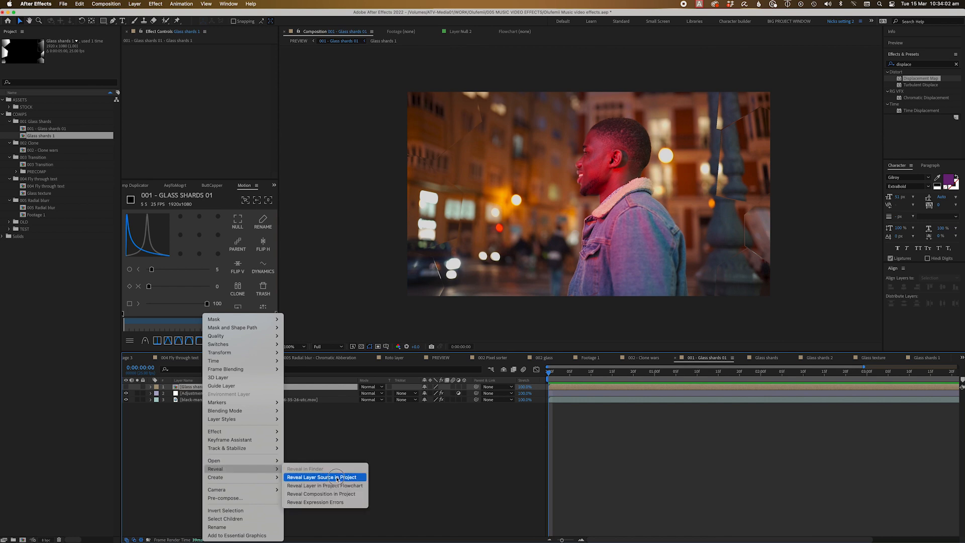
pyautogui.click(331, 474)
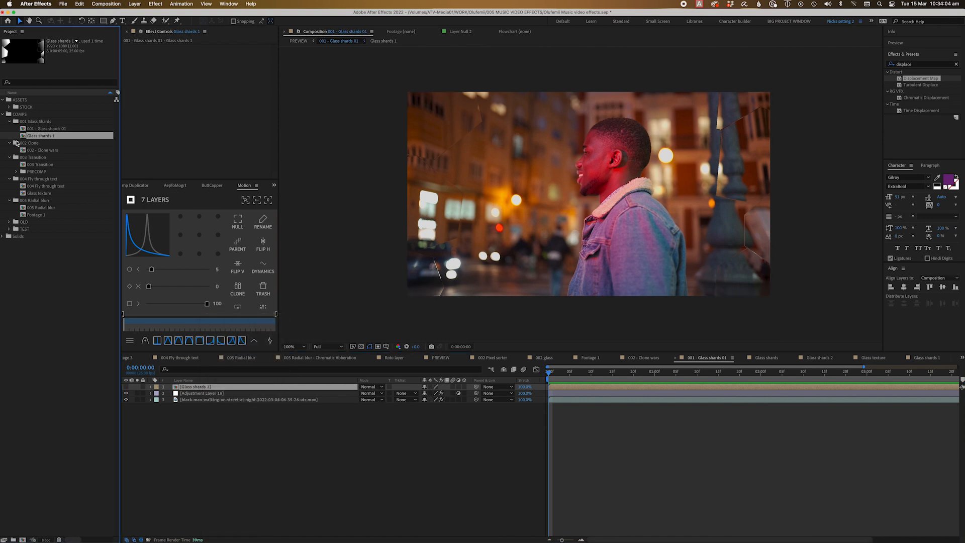
pyautogui.rightClick(196, 390)
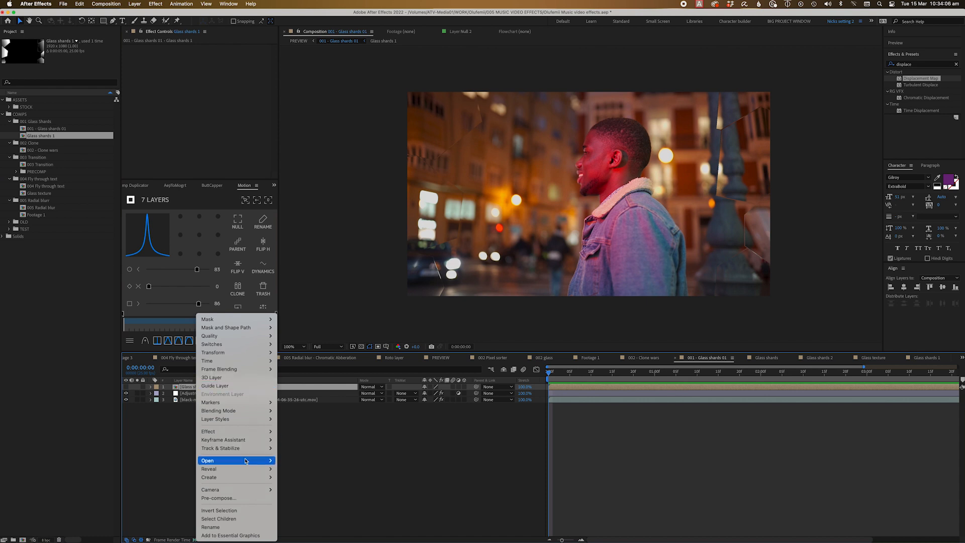
pyautogui.moveTo(246, 468)
pyautogui.click(308, 477)
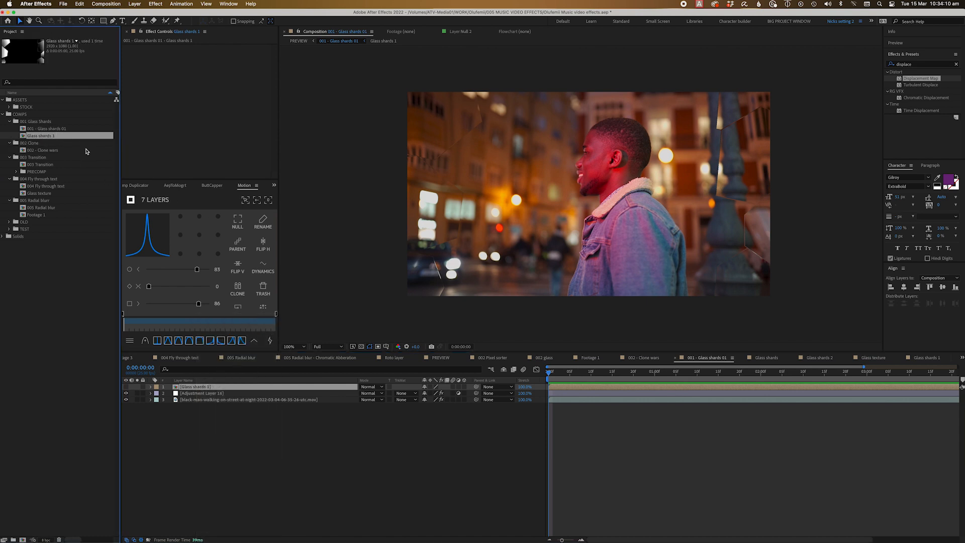
pyautogui.press('super+d')
# Duplicate the Glass shards 1 and adjustment layers together and stack the copies as a second pair above the originals.
pyautogui.click(211, 439)
pyautogui.click(208, 387)
pyautogui.keyDown('shift'); pyautogui.click(207, 394); pyautogui.keyUp('shift')
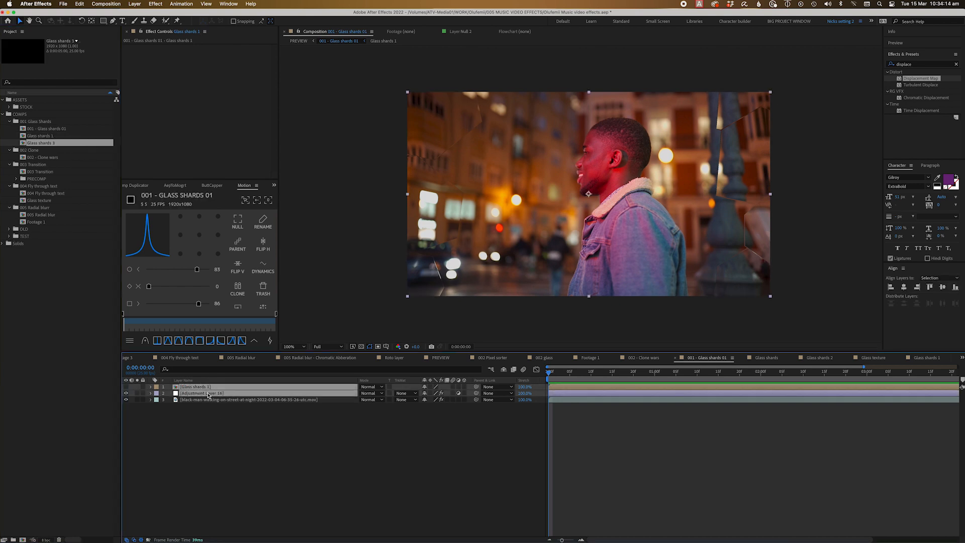
pyautogui.press('super+d')
pyautogui.click(194, 427)
pyautogui.click(201, 404)
pyautogui.moveTo(198, 400)
pyautogui.mouseDown()
pyautogui.moveTo(191, 392)
pyautogui.moveTo(204, 395)
pyautogui.mouseUp()
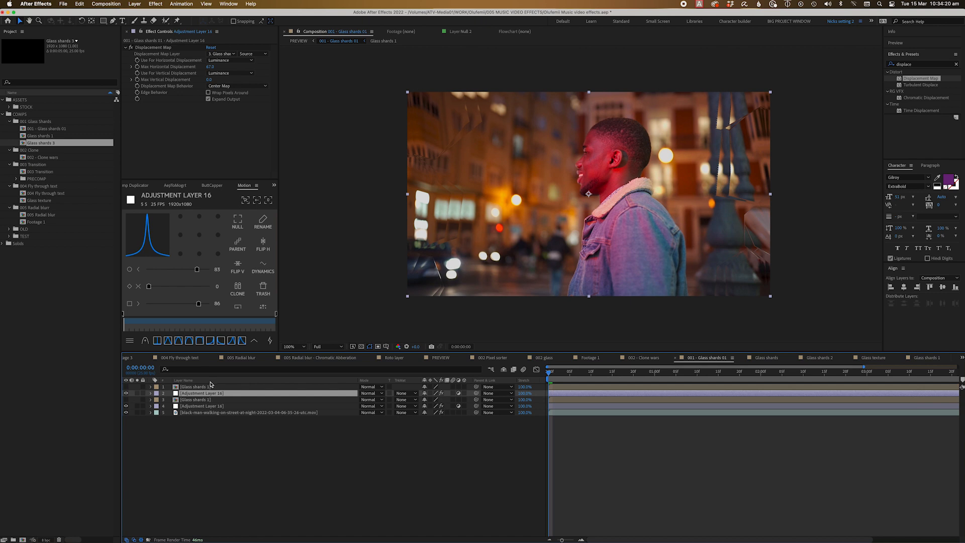
# Replace the source of the topmost Glass shards 1 layer with the Glass shards 3 composition and select the adjustment layer beneath it.
pyautogui.click(206, 386)
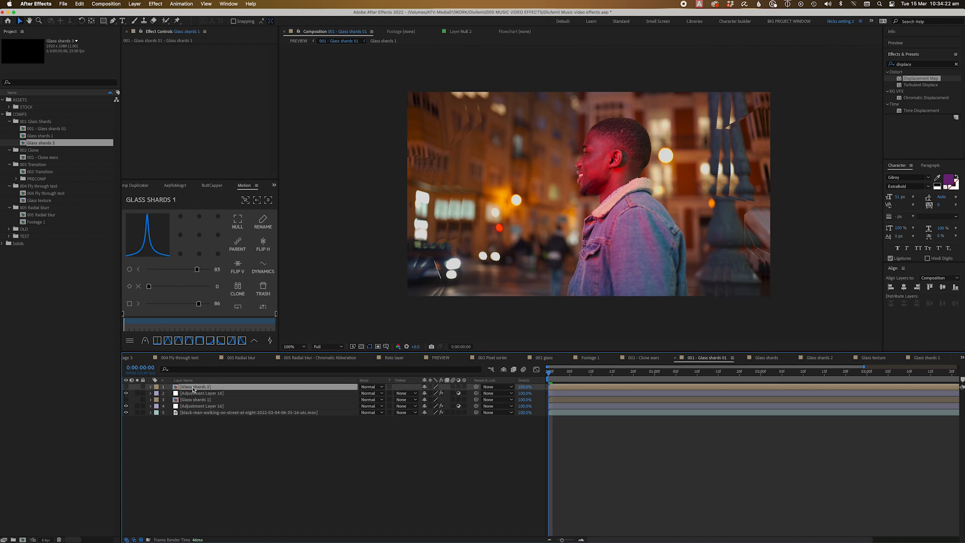
pyautogui.moveTo(45, 145); pyautogui.dragTo(197, 387)
pyautogui.click(187, 432)
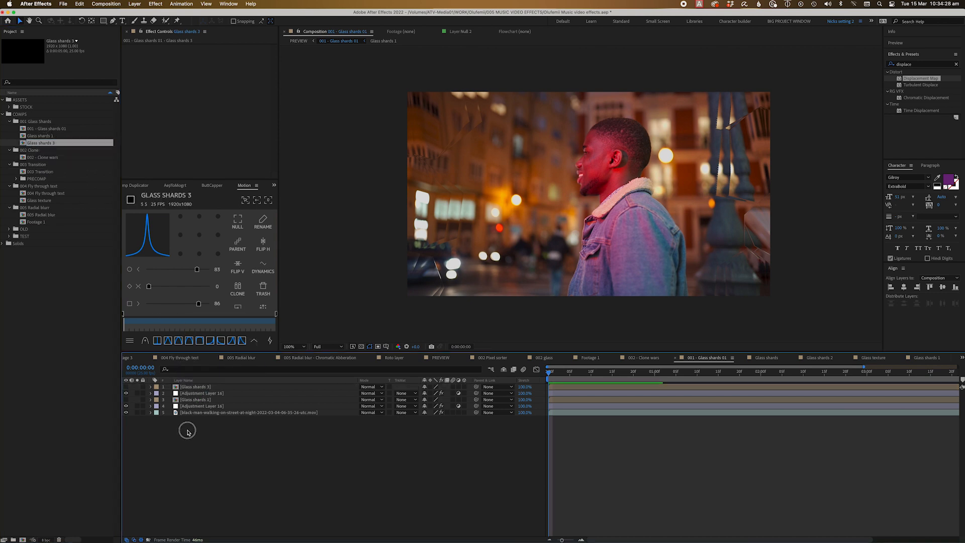
pyautogui.click(209, 394)
# Open the Glass shards 3 composition and rearrange its left-side polygons, swapping the upper two and shifting the bottom one inward.
pyautogui.doubleClick(203, 387)
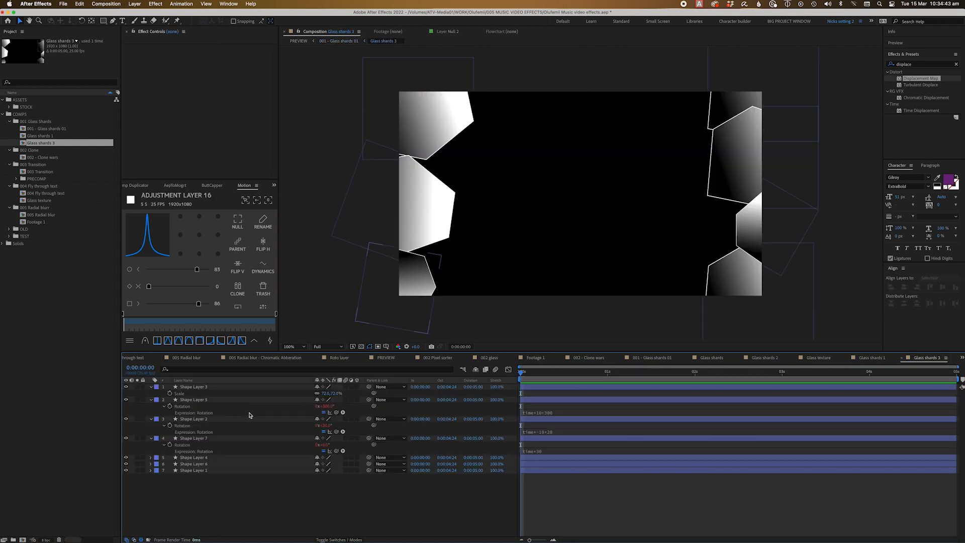
pyautogui.click(199, 390)
pyautogui.moveTo(417, 277); pyautogui.dragTo(466, 267)
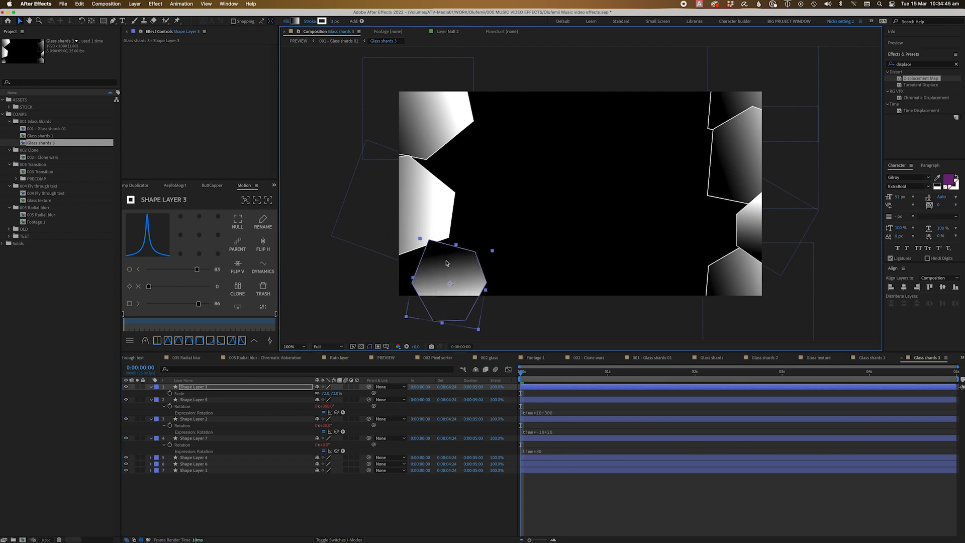
pyautogui.click(415, 215)
pyautogui.moveTo(415, 215); pyautogui.dragTo(483, 142)
pyautogui.click(384, 216)
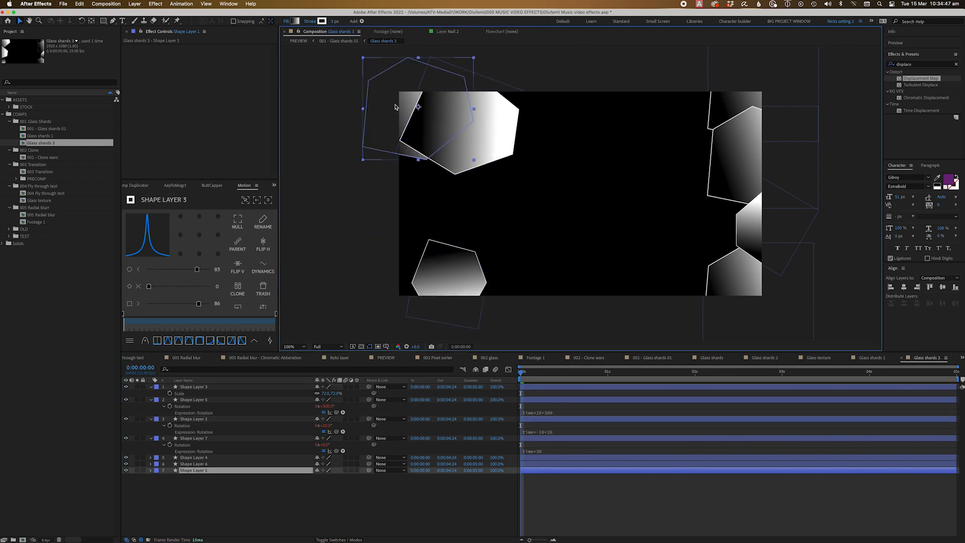
pyautogui.moveTo(384, 216); pyautogui.dragTo(385, 238)
# Rearrange the four right-side polygons in Glass shards 3, moving one to the top edge, one along the bottom edge and two along the right edge.
pyautogui.moveTo(739, 166); pyautogui.dragTo(708, 209)
pyautogui.moveTo(730, 116); pyautogui.dragTo(628, 86)
pyautogui.moveTo(751, 236); pyautogui.dragTo(740, 146)
pyautogui.moveTo(736, 274); pyautogui.dragTo(676, 293)
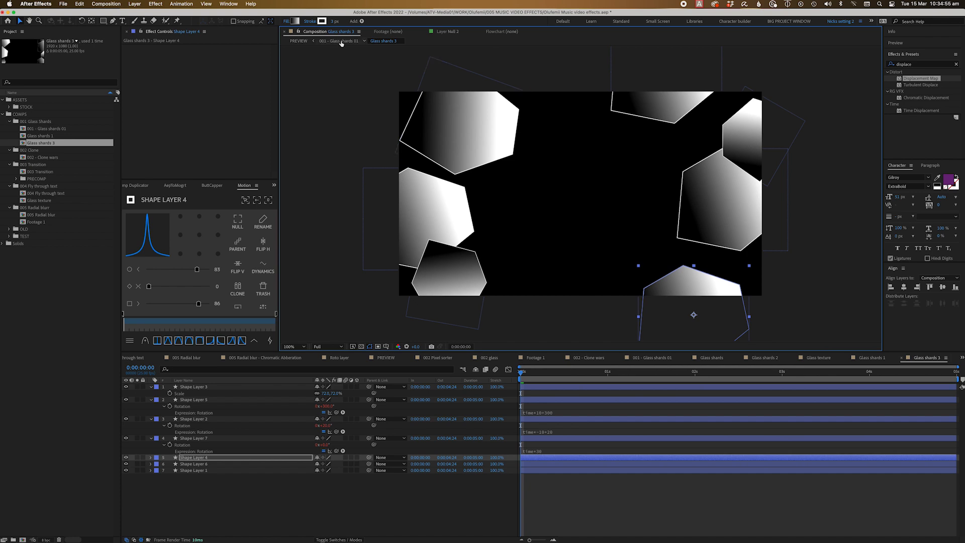
# Check 001 - Glass shards 01 at 1:20, then in Glass shards 3 swap the two bottom polygons across the frame and push the right-middle polygon outward.
pyautogui.click(339, 41)
pyautogui.moveTo(549, 374); pyautogui.dragTo(725, 385)
pyautogui.doubleClick(726, 386)
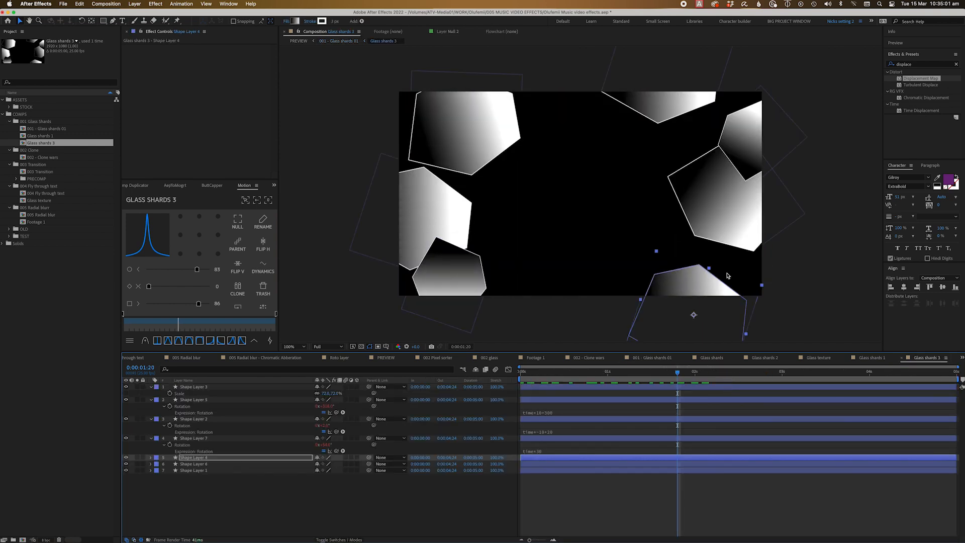
pyautogui.moveTo(698, 298); pyautogui.dragTo(369, 275)
pyautogui.moveTo(445, 272); pyautogui.dragTo(738, 284)
pyautogui.moveTo(726, 226); pyautogui.dragTo(794, 241)
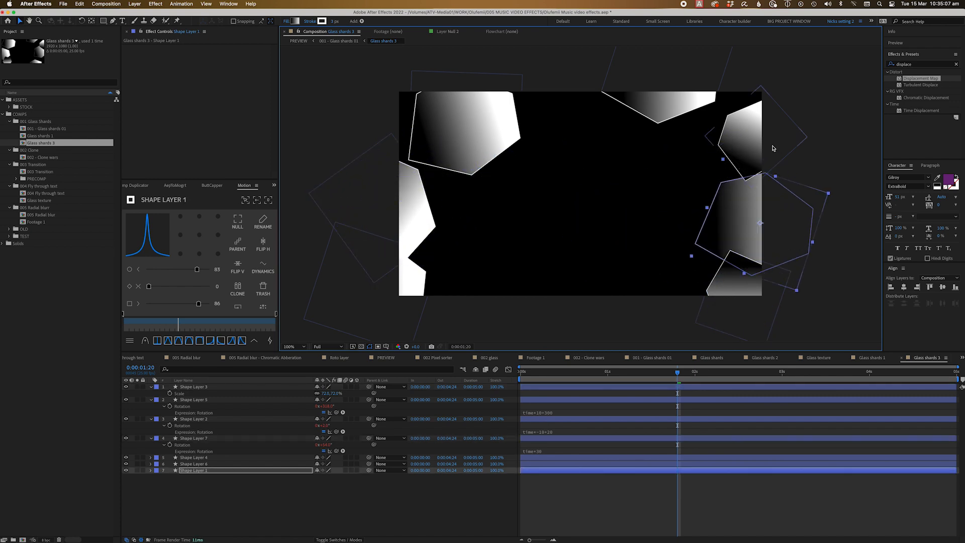
# Adjust the other Glass shards 3 polygons, moving the two upper ones into the corners and the small right, middle-left and bottom-left ones inward.
pyautogui.moveTo(763, 143); pyautogui.dragTo(734, 149)
pyautogui.moveTo(674, 99); pyautogui.dragTo(766, 81)
pyautogui.moveTo(443, 103); pyautogui.dragTo(391, 78)
pyautogui.moveTo(425, 202); pyautogui.dragTo(468, 185)
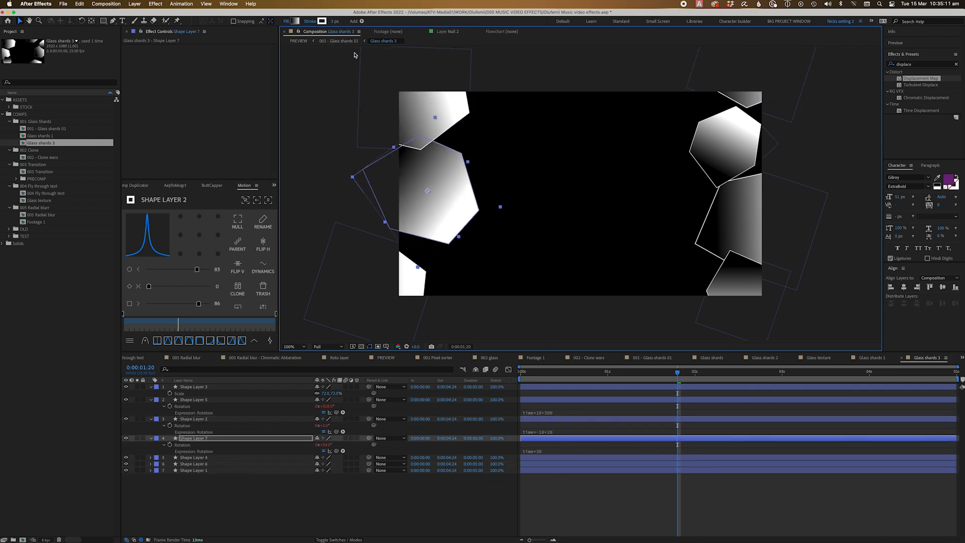
pyautogui.moveTo(381, 287); pyautogui.dragTo(452, 284)
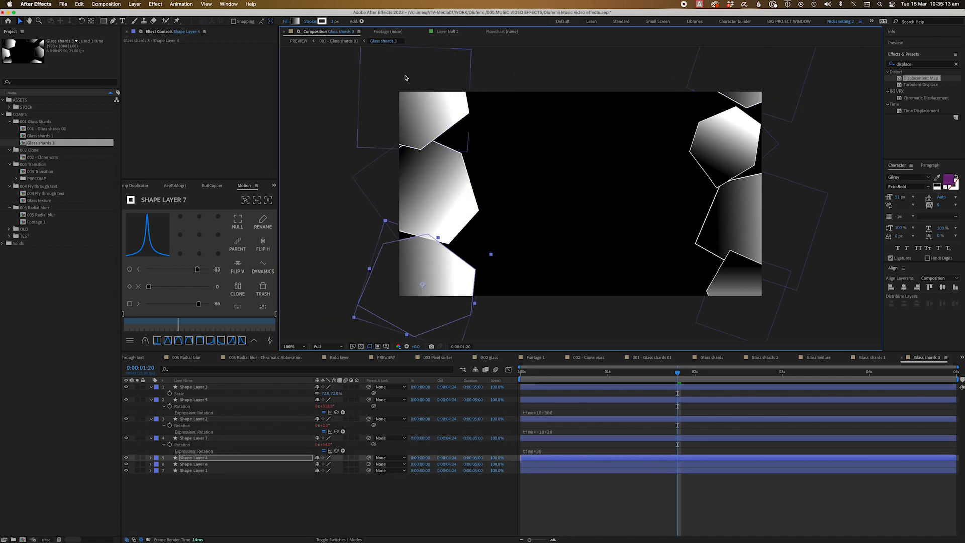
# Preview 001 - Glass shards 01, then move the small upper-right polygon of Glass shards 3 to the top edge beside the top-left polygon.
pyautogui.click(340, 41)
pyautogui.press('space')
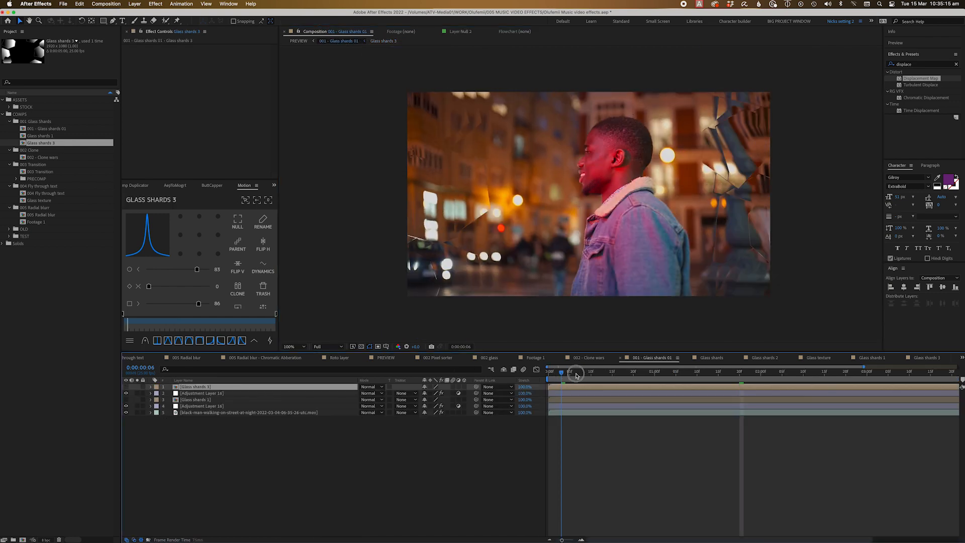
pyautogui.press('space')
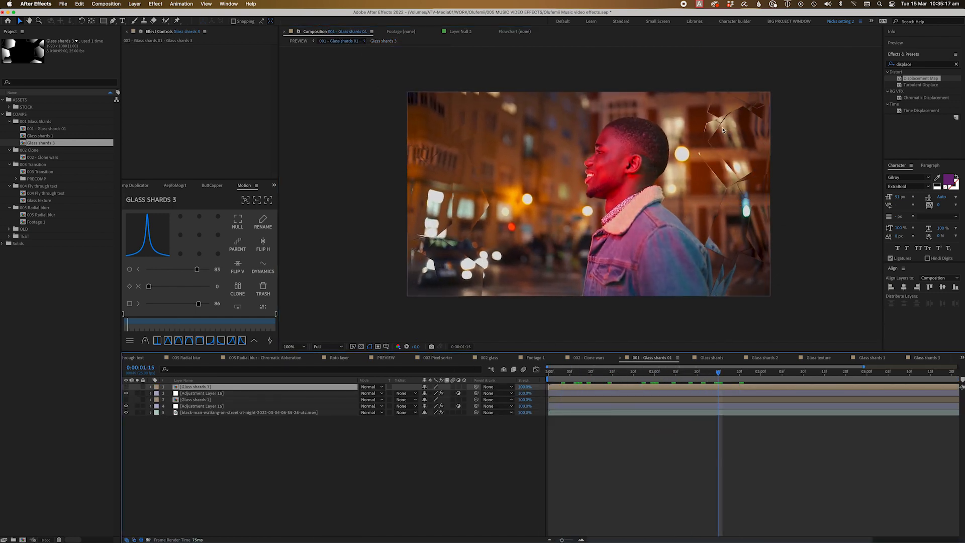
pyautogui.doubleClick(747, 128)
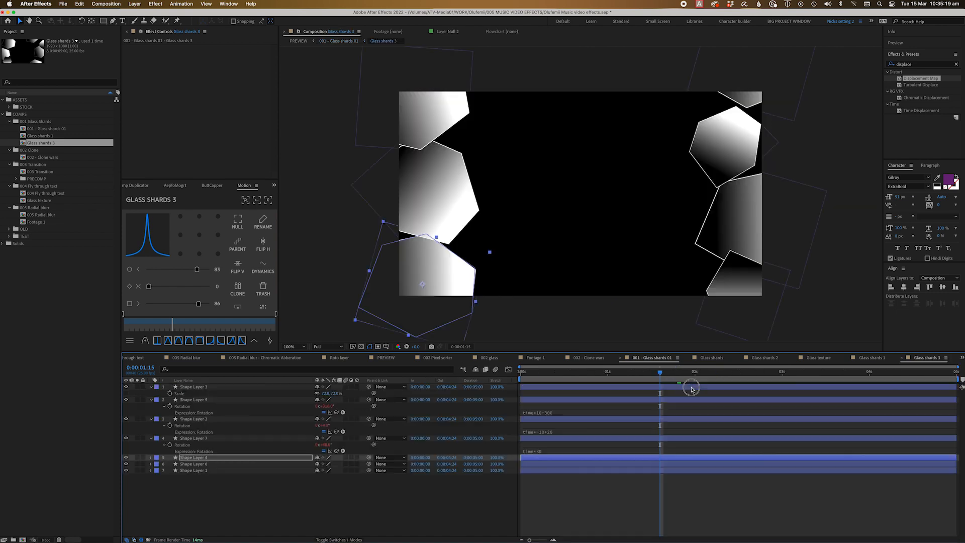
pyautogui.moveTo(748, 161); pyautogui.dragTo(501, 111)
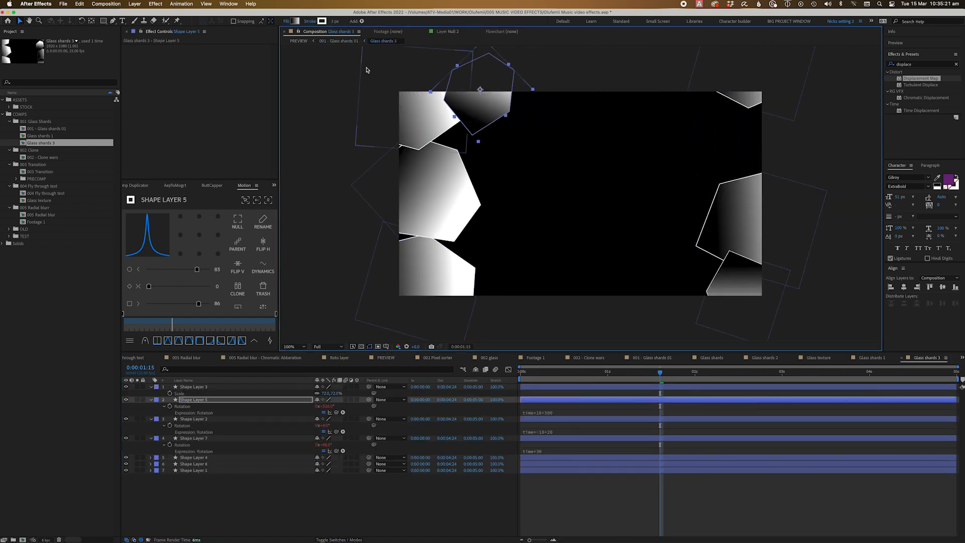
# Return to the 001 - Glass shards 01 composition and play it back to review the rearranged shards.
pyautogui.click(339, 41)
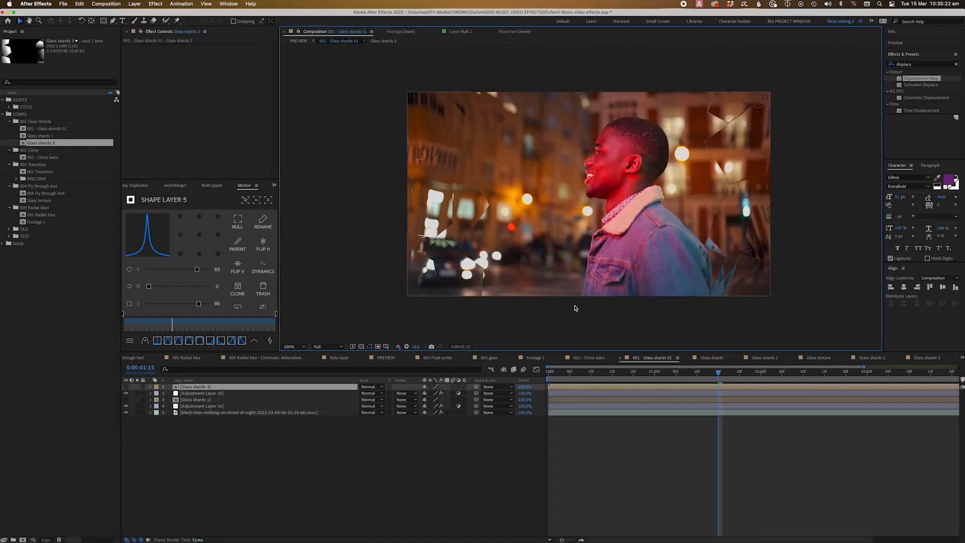
pyautogui.click(570, 372)
pyautogui.press('space')
pyautogui.click(727, 390)
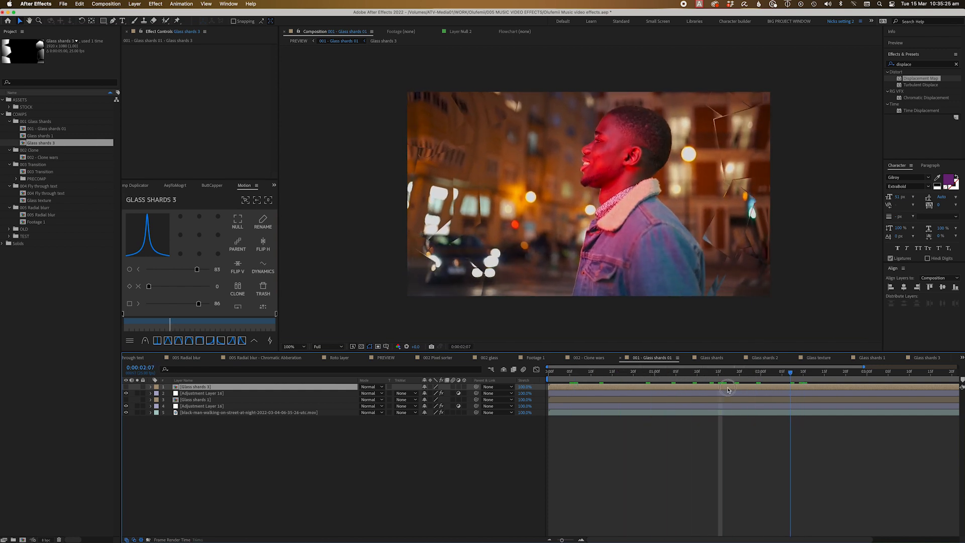
# Apply Fast Box Blur to the lower Adjustment Layer 16 and raise its Blur Radius to about 13.
pyautogui.click(204, 393)
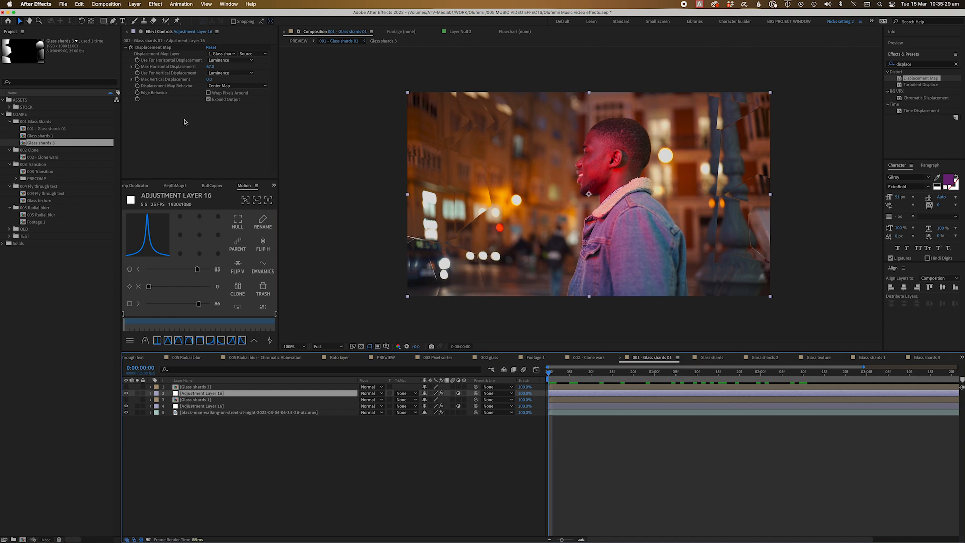
pyautogui.click(217, 406)
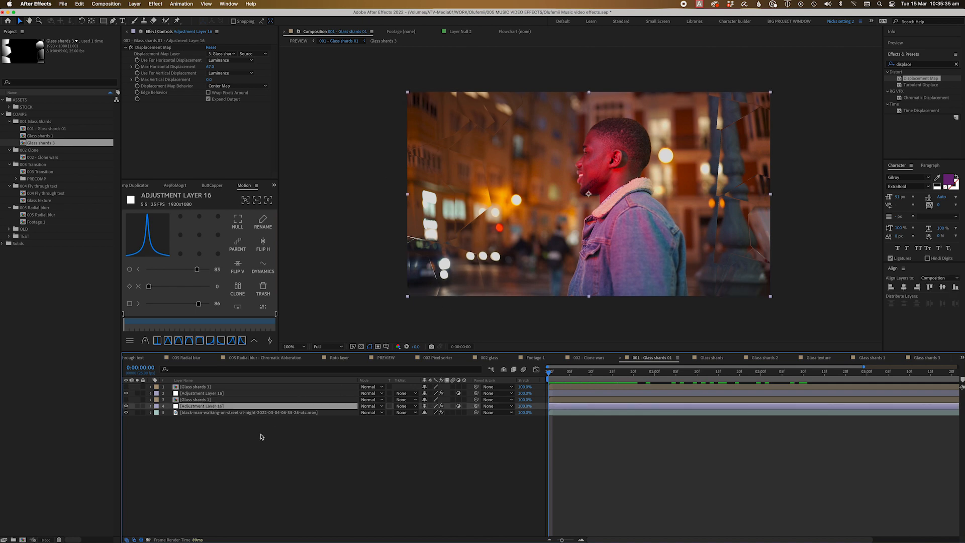
pyautogui.click(267, 428)
pyautogui.click(208, 406)
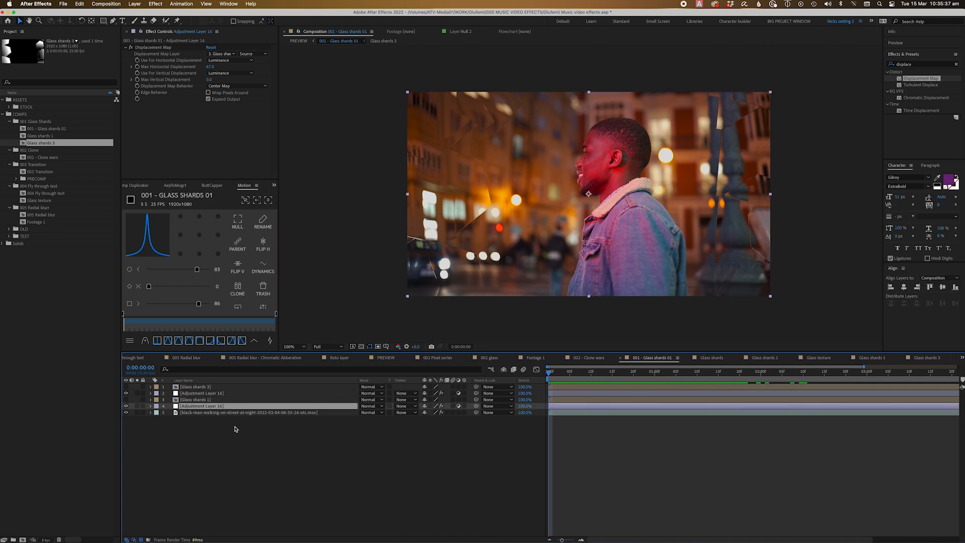
pyautogui.click(920, 65)
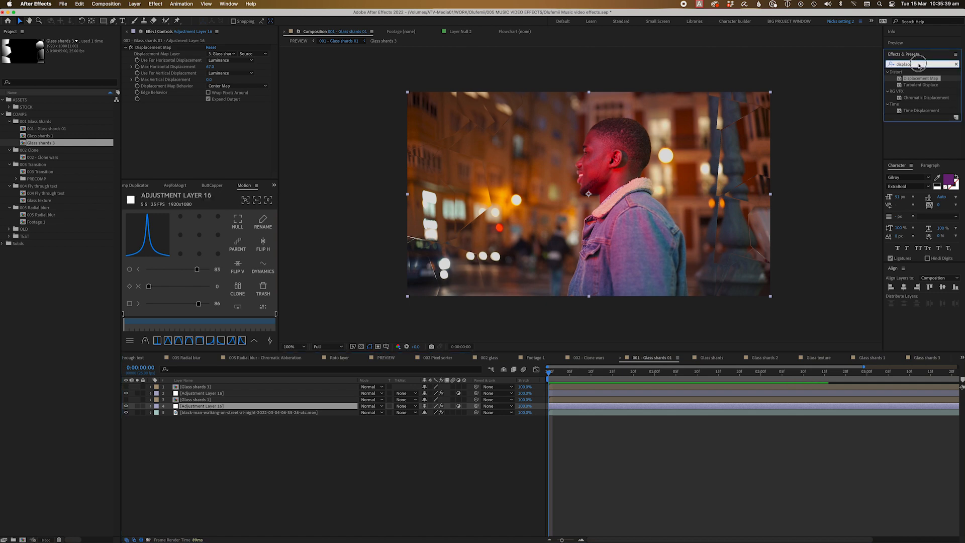
pyautogui.write('fas')
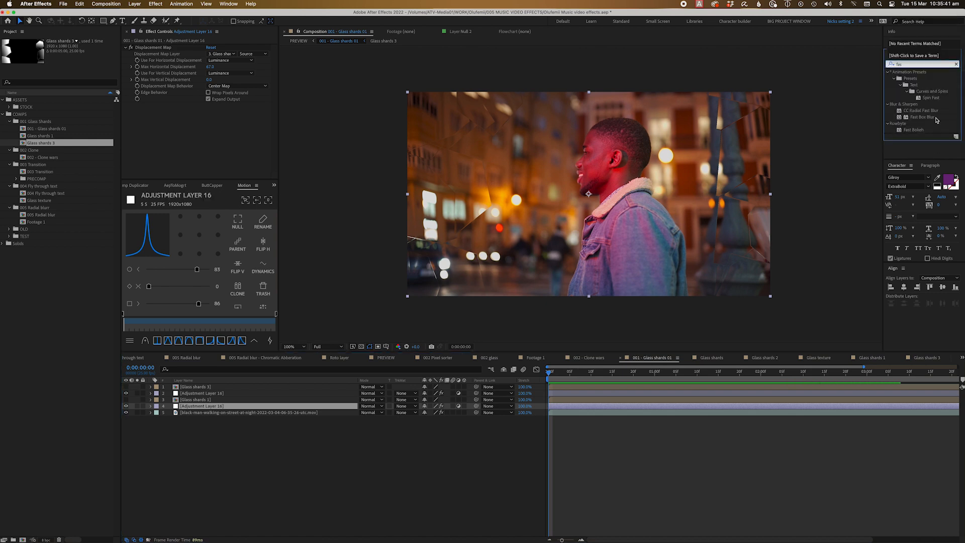
pyautogui.click(924, 117)
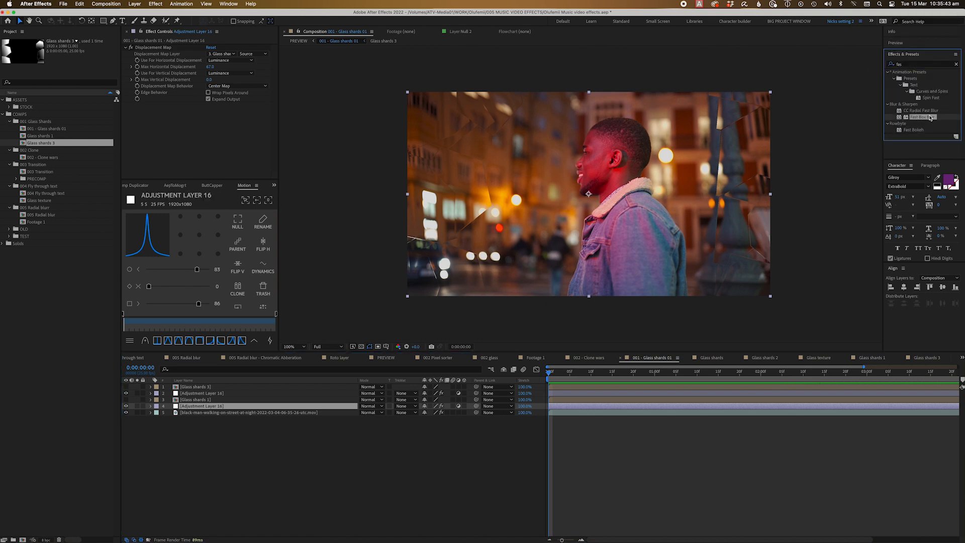
pyautogui.moveTo(920, 117); pyautogui.dragTo(226, 405)
pyautogui.moveTo(208, 112); pyautogui.dragTo(213, 113)
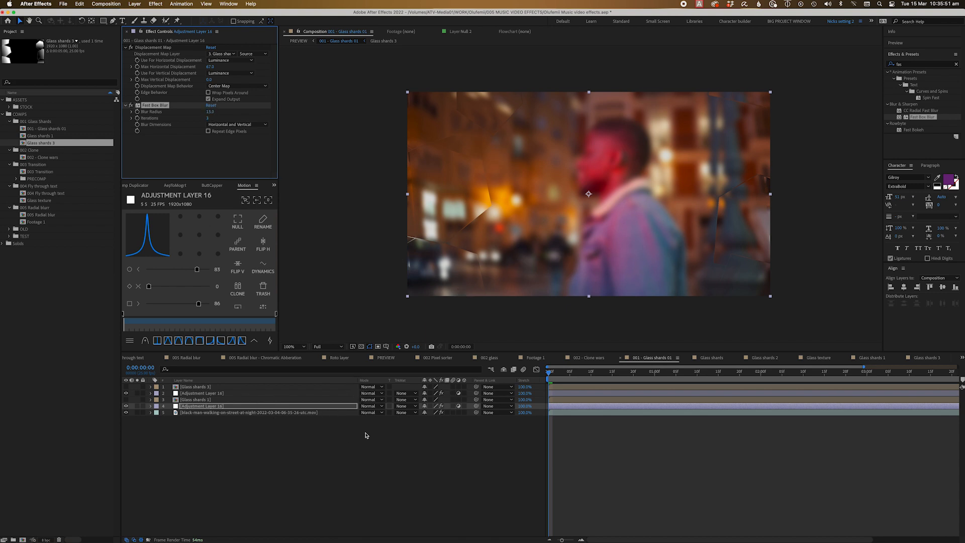
# Set the lower adjustment layer's track matte to Alpha Matte "Glass shards 1" and briefly show the matte layer to check its shapes.
pyautogui.click(312, 406)
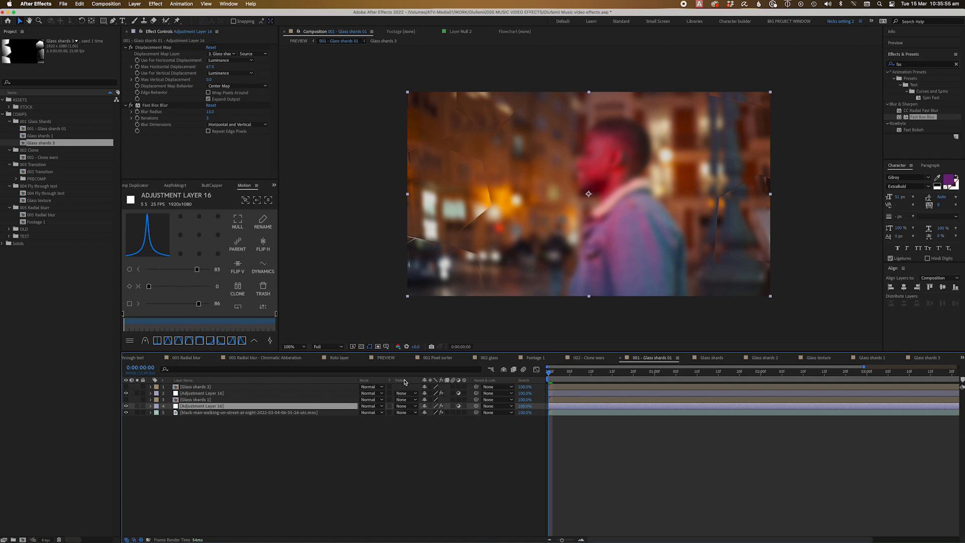
pyautogui.click(408, 407)
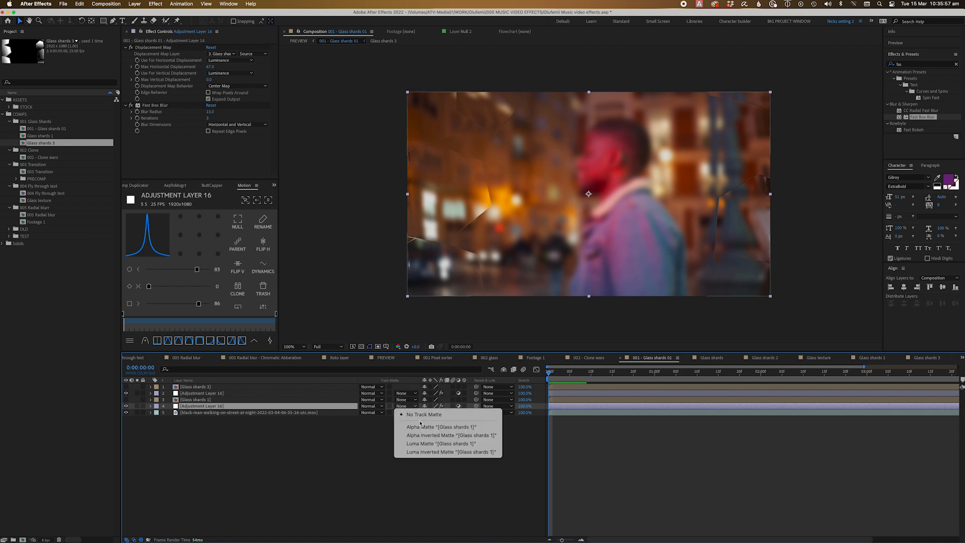
pyautogui.click(421, 427)
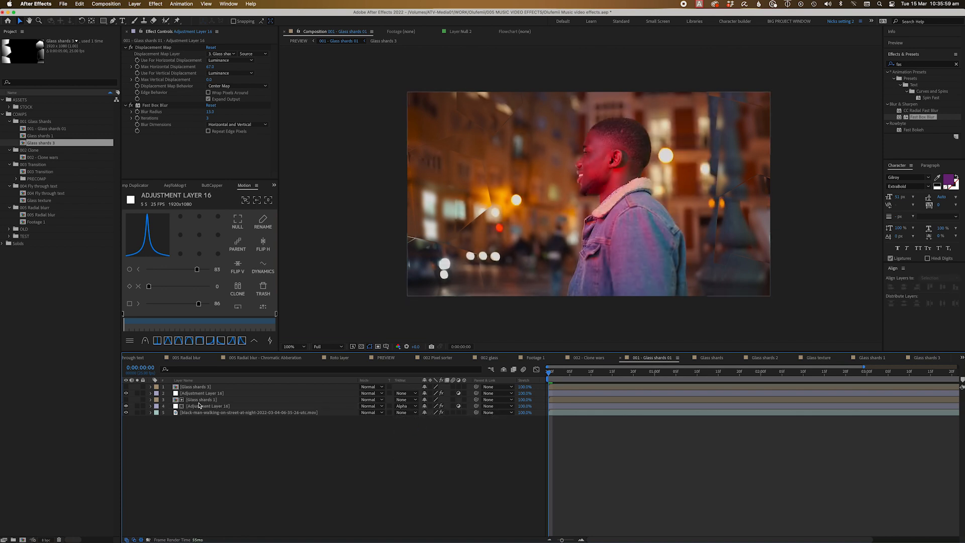
pyautogui.click(126, 400)
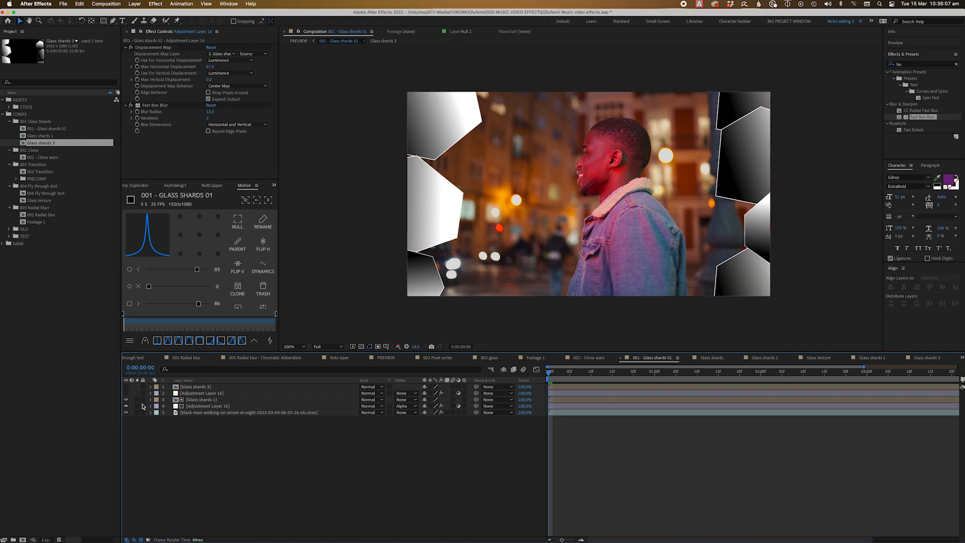
pyautogui.click(126, 400)
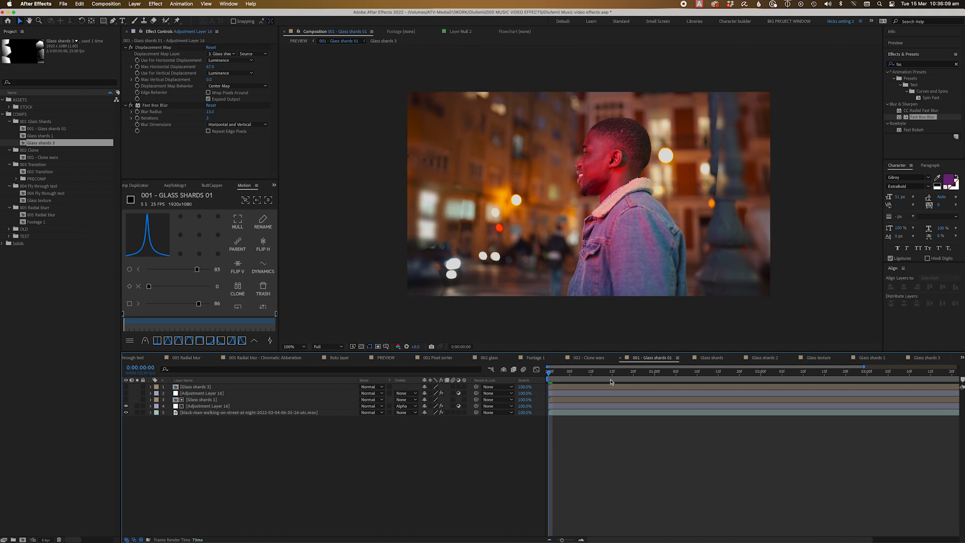
# Preview the matted blur alone, then turn the upper Adjustment Layer 16 visible again and play back the combined shards.
pyautogui.press('space')
pyautogui.press('space')
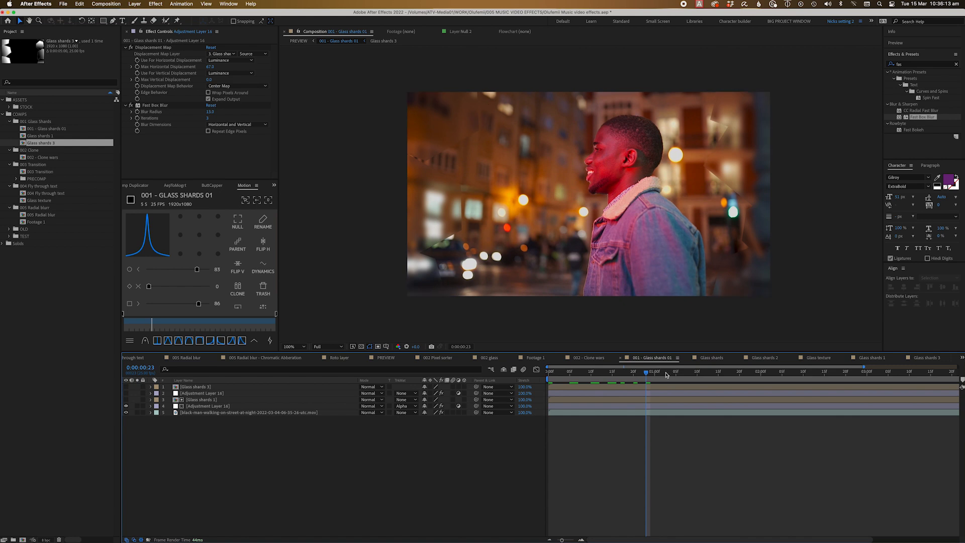
pyautogui.press('space')
pyautogui.press('space')
pyautogui.click(125, 393)
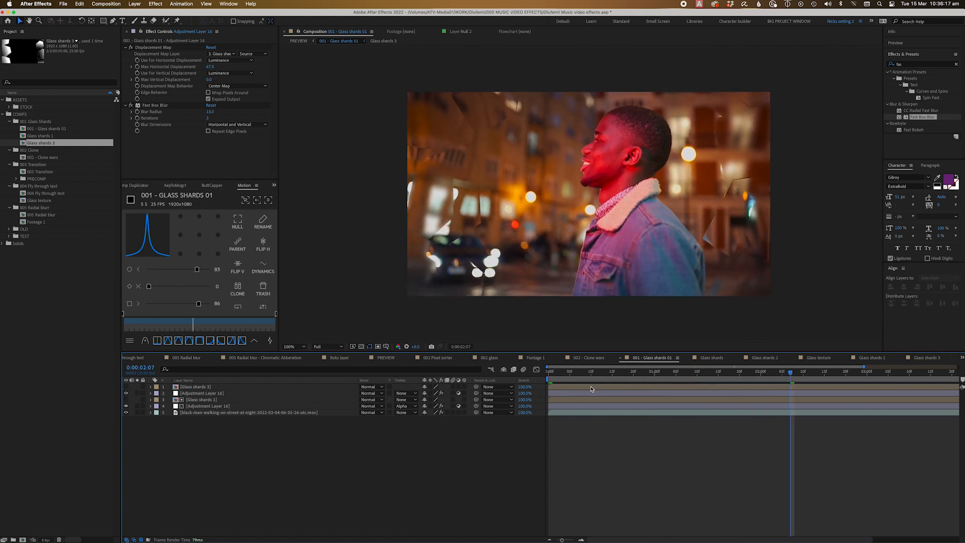
pyautogui.press('space')
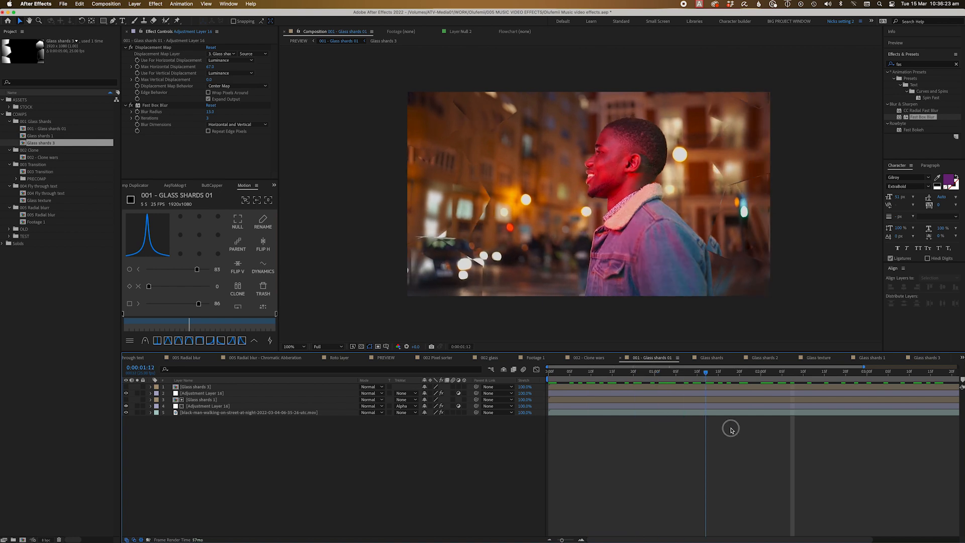
pyautogui.moveTo(833, 425); pyautogui.dragTo(486, 464)
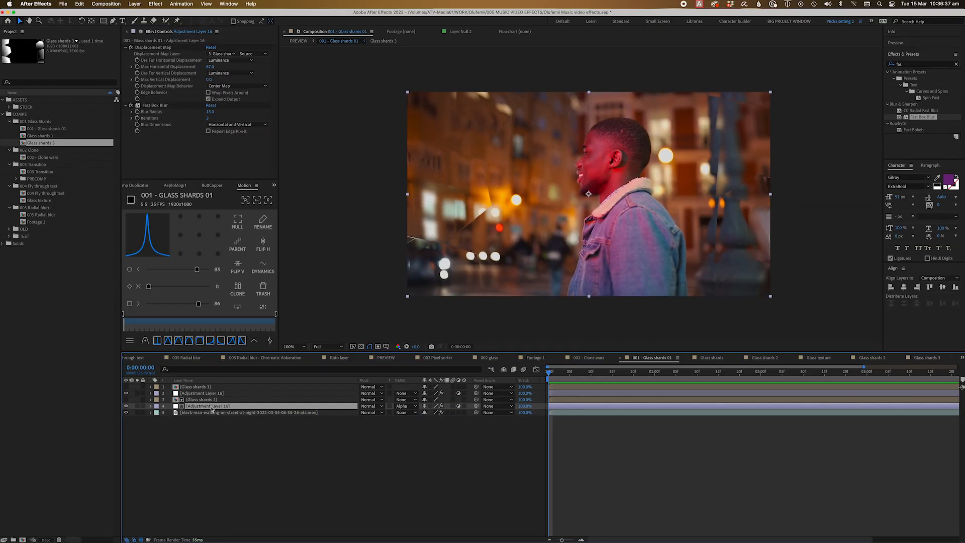
# Find the Quick Chromatic Aberration 2 effect and apply it to the lower Adjustment Layer 16.
pyautogui.click(915, 66)
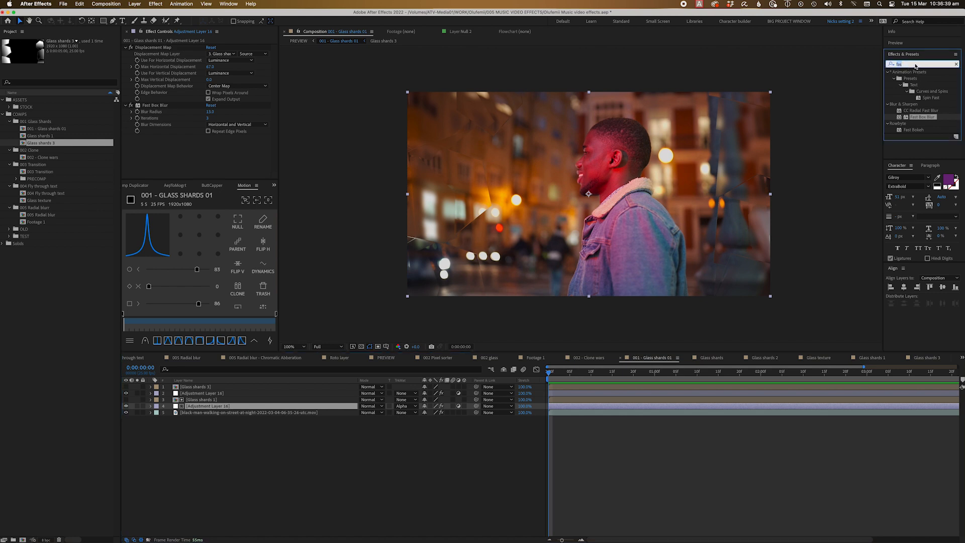
pyautogui.write('chroma')
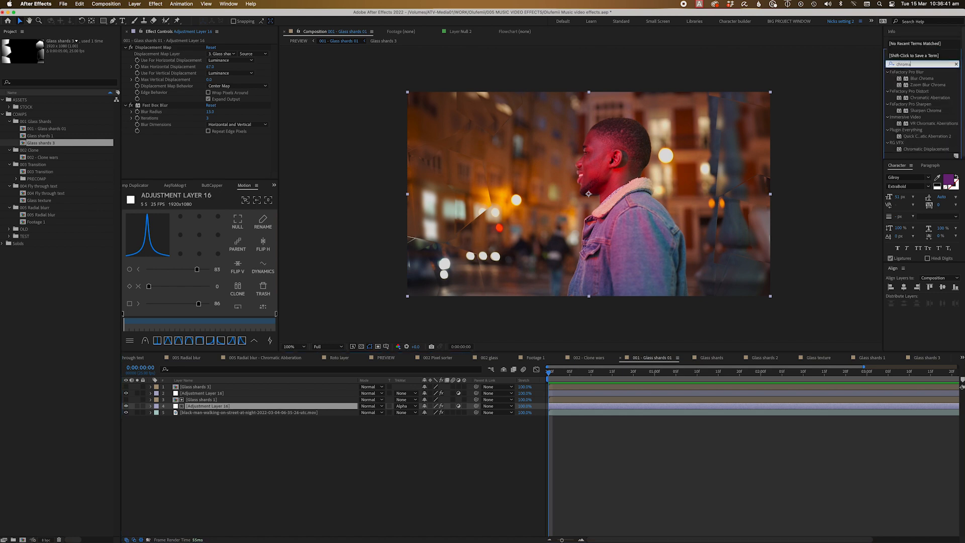
pyautogui.write('tic')
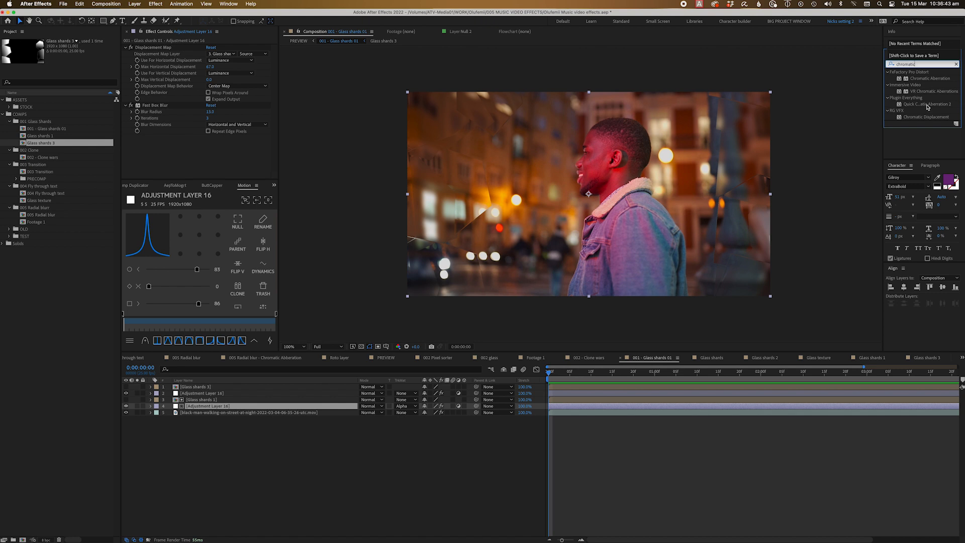
pyautogui.click(927, 105)
pyautogui.moveTo(928, 108); pyautogui.dragTo(233, 405)
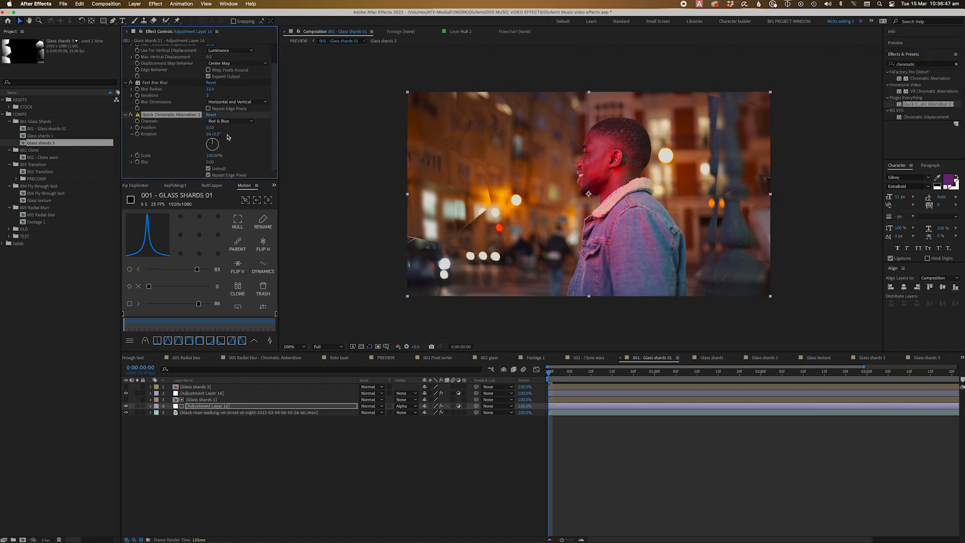
# Set the chromatic aberration's Scale to 102% and play back the result.
pyautogui.moveTo(217, 158); pyautogui.dragTo(217, 157)
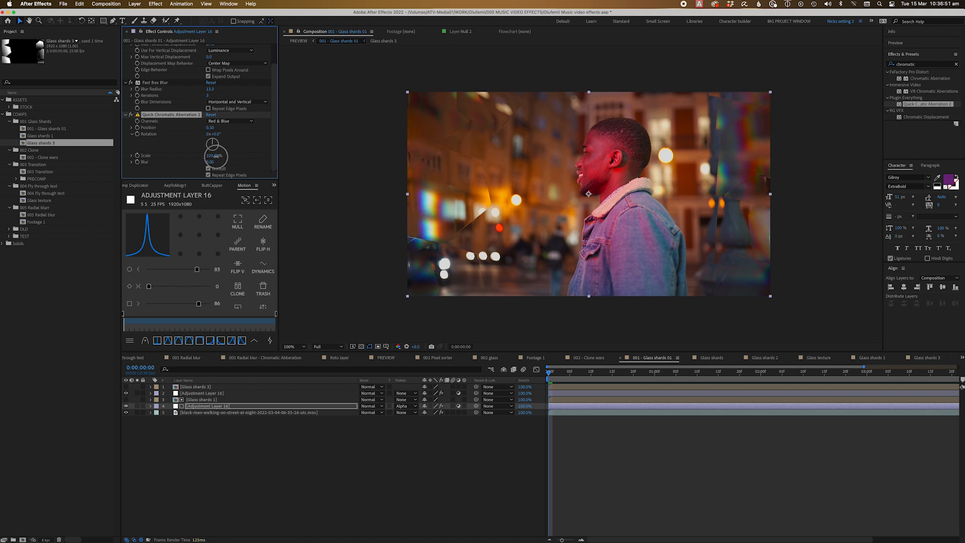
pyautogui.moveTo(217, 159); pyautogui.dragTo(217, 158)
pyautogui.press('space')
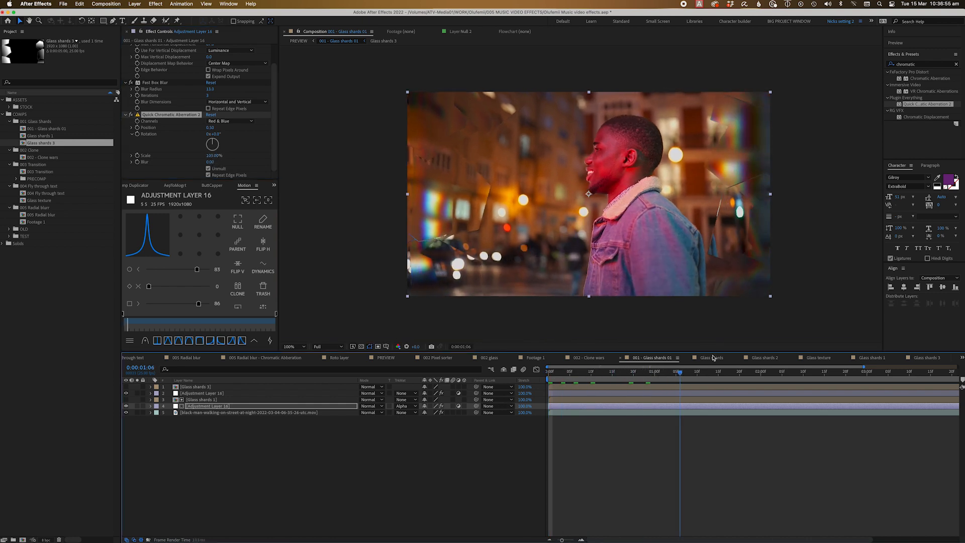
pyautogui.click(211, 157)
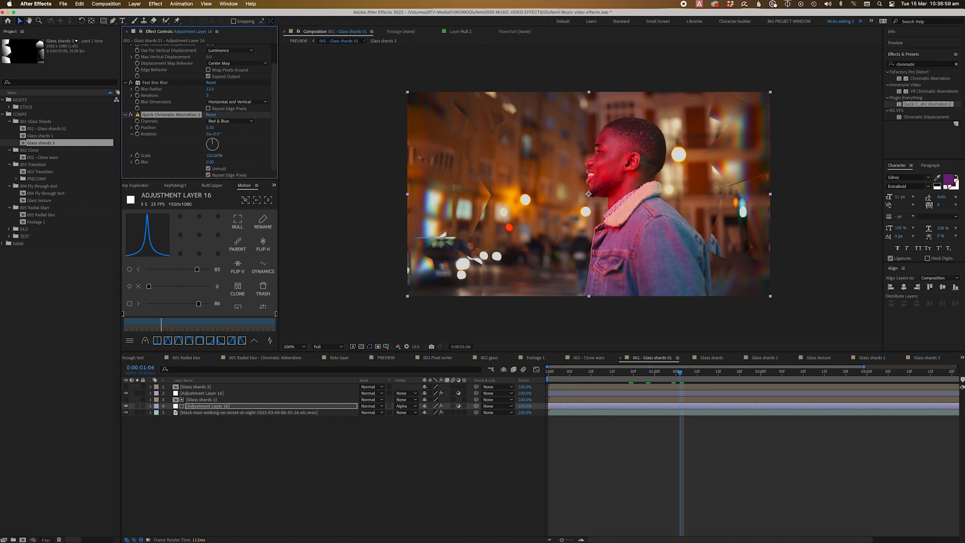
pyautogui.click(648, 408)
pyautogui.press('space')
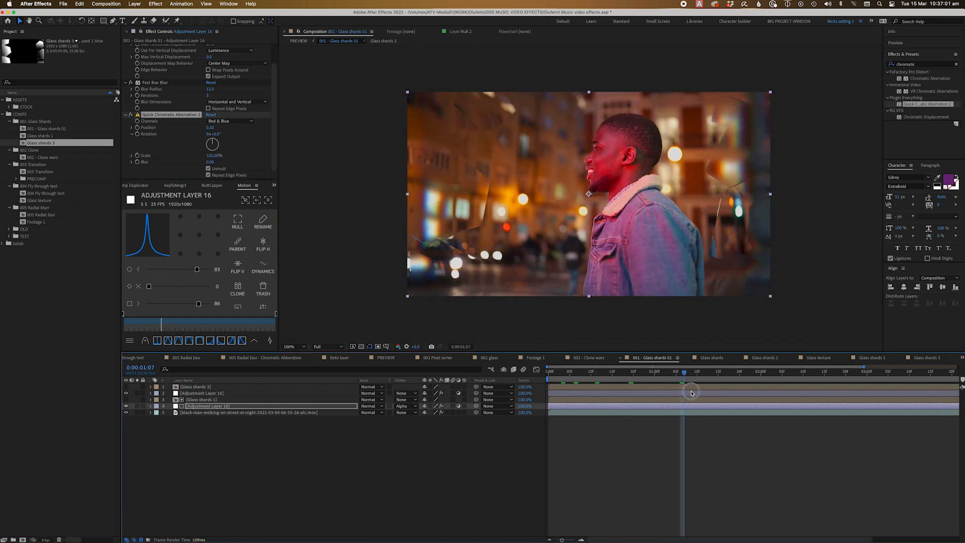
# Copy the Quick Chromatic Aberration 2 effect from the lower to the upper Adjustment Layer 16.
pyautogui.press('e')
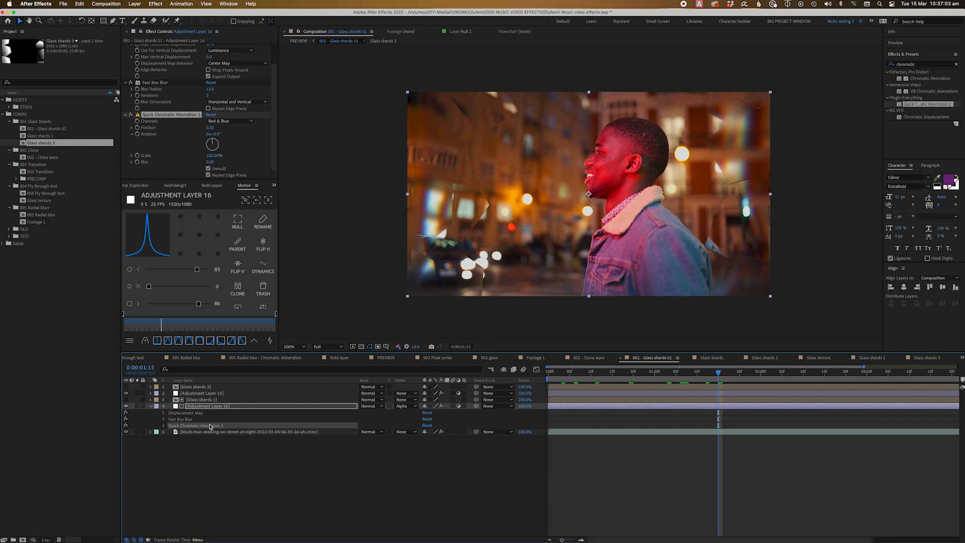
pyautogui.click(199, 394)
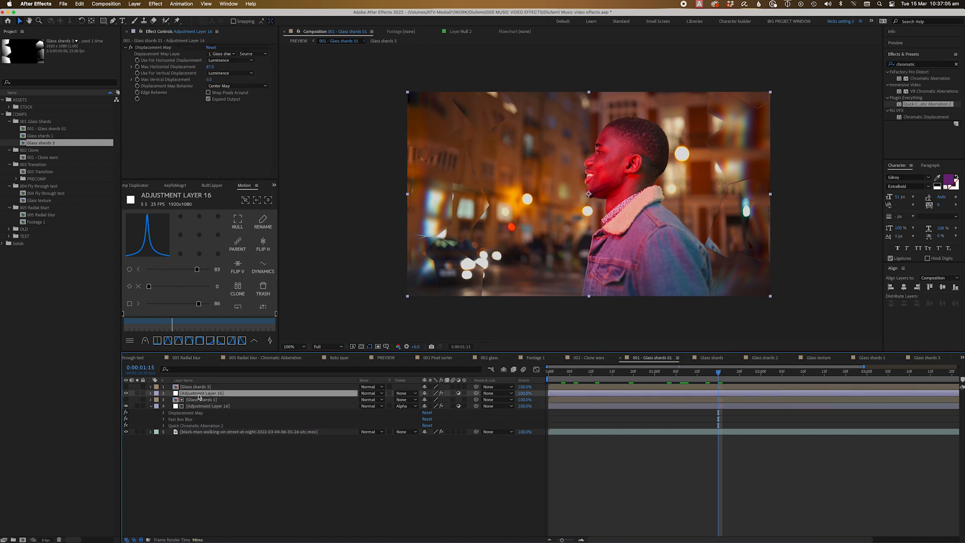
pyautogui.hotkey('ctrl', 'v')
# Set the upper Adjustment Layer 16's track matte to Alpha Matte "Glass shards 3".
pyautogui.click(405, 393)
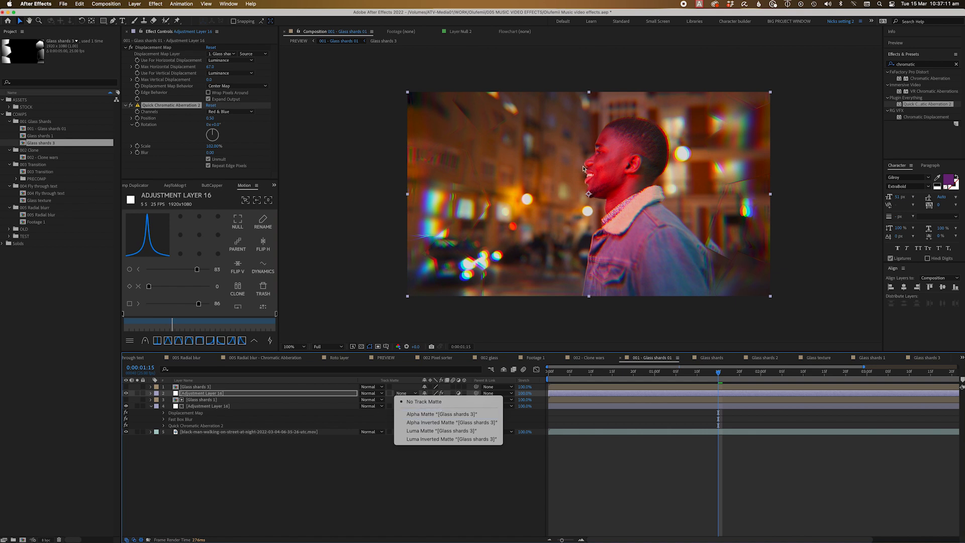
pyautogui.click(523, 295)
pyautogui.click(415, 394)
pyautogui.click(447, 414)
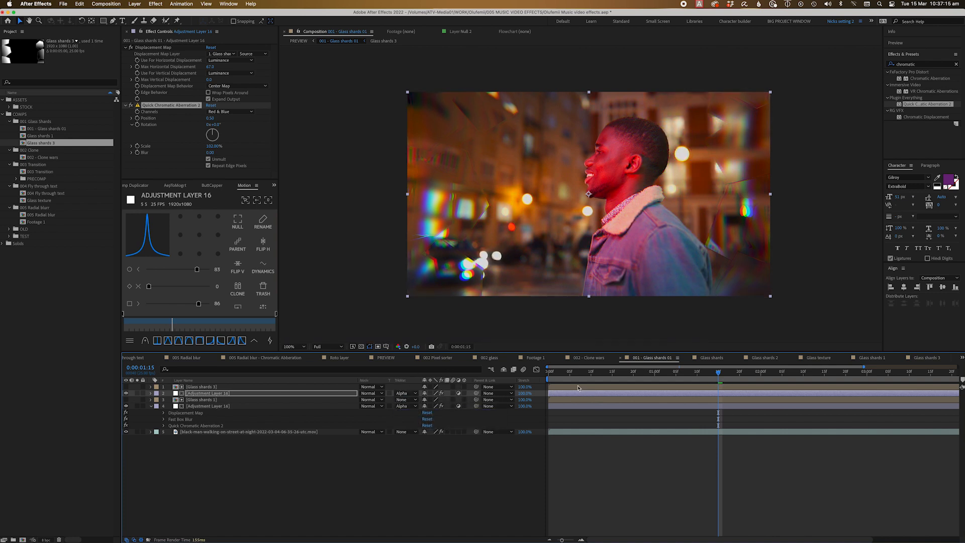
# Play back the matted chromatic aberration, including once from the start of the composition.
pyautogui.press('space')
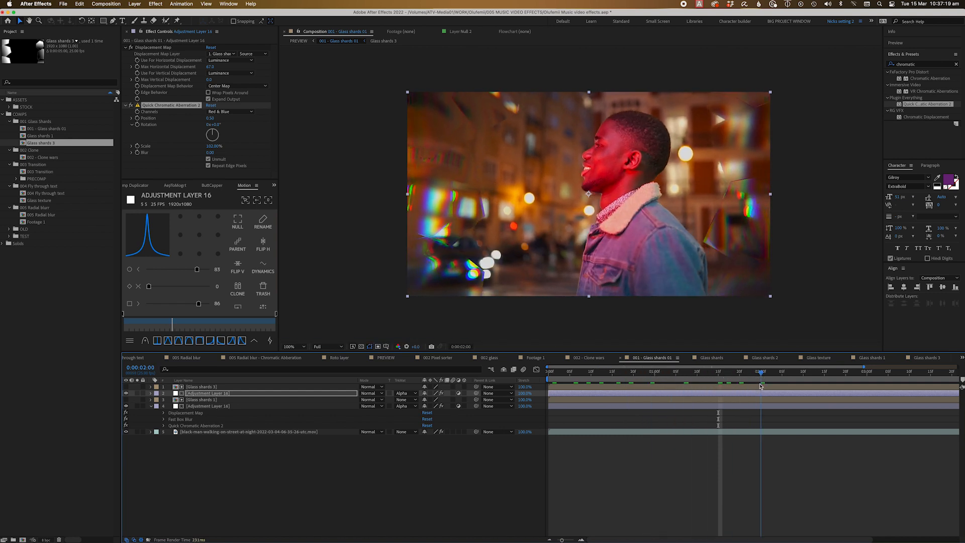
pyautogui.click(305, 465)
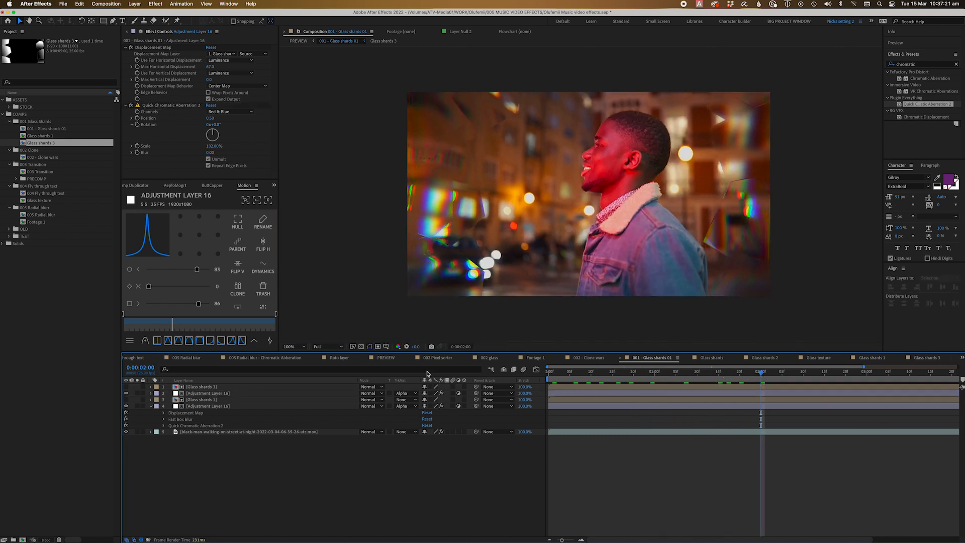
pyautogui.moveTo(562, 372); pyautogui.dragTo(549, 428)
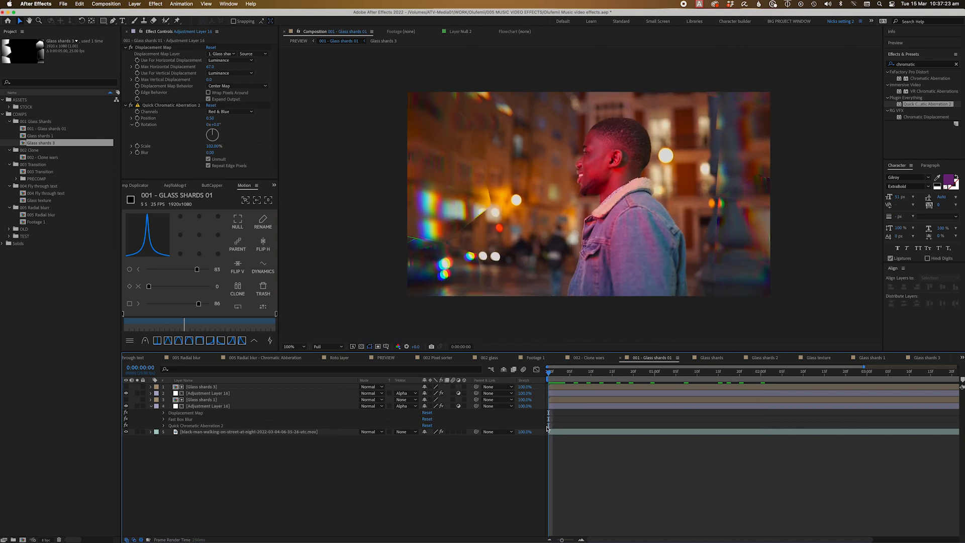
pyautogui.press('space')
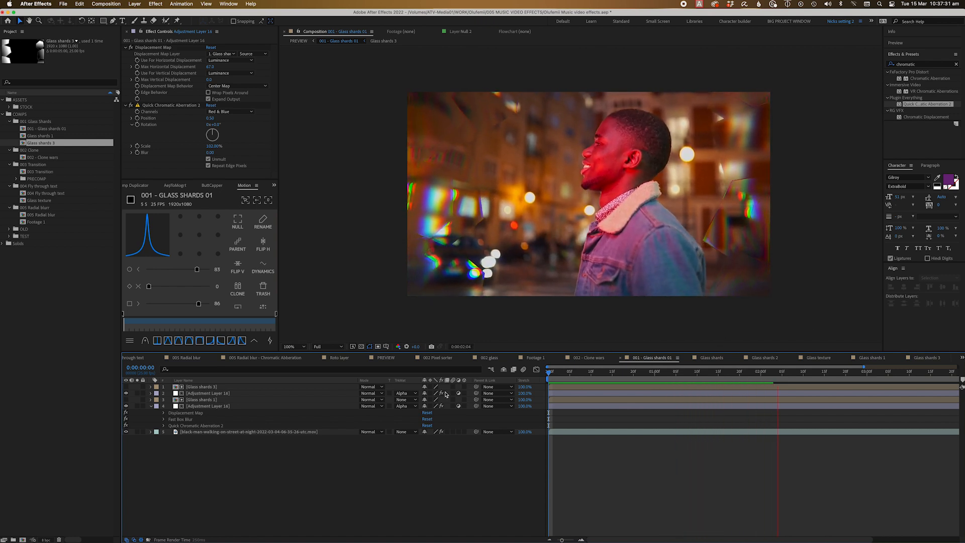
# Open the Glass shards 3 composition and add a new adjustment layer above the shape layers.
pyautogui.doubleClick(205, 387)
pyautogui.click(209, 387)
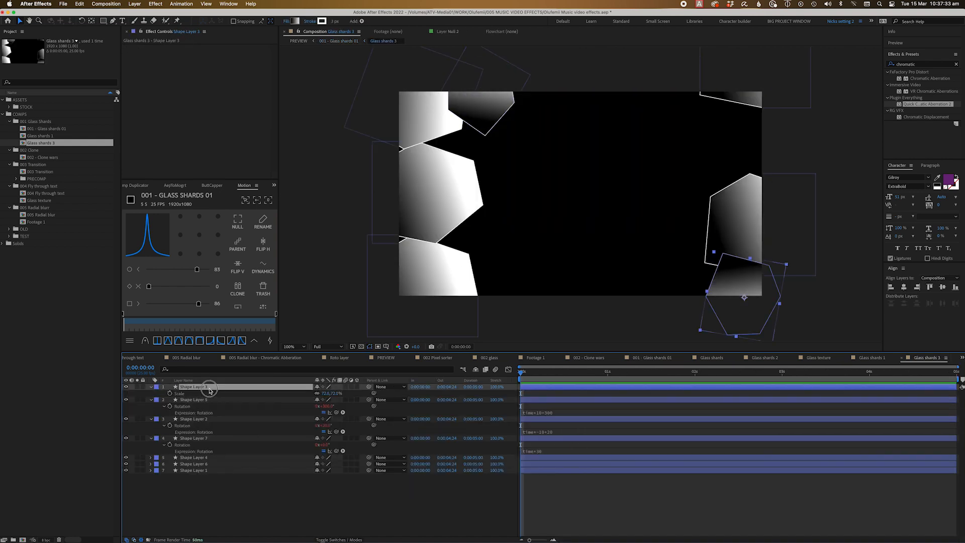
pyautogui.click(607, 487)
pyautogui.rightClick(581, 489)
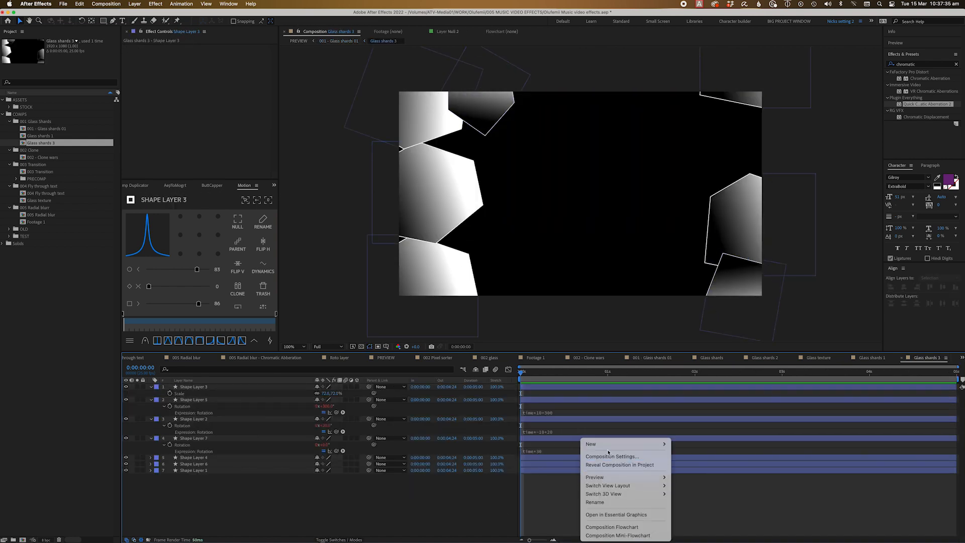
pyautogui.moveTo(609, 444)
pyautogui.click(704, 506)
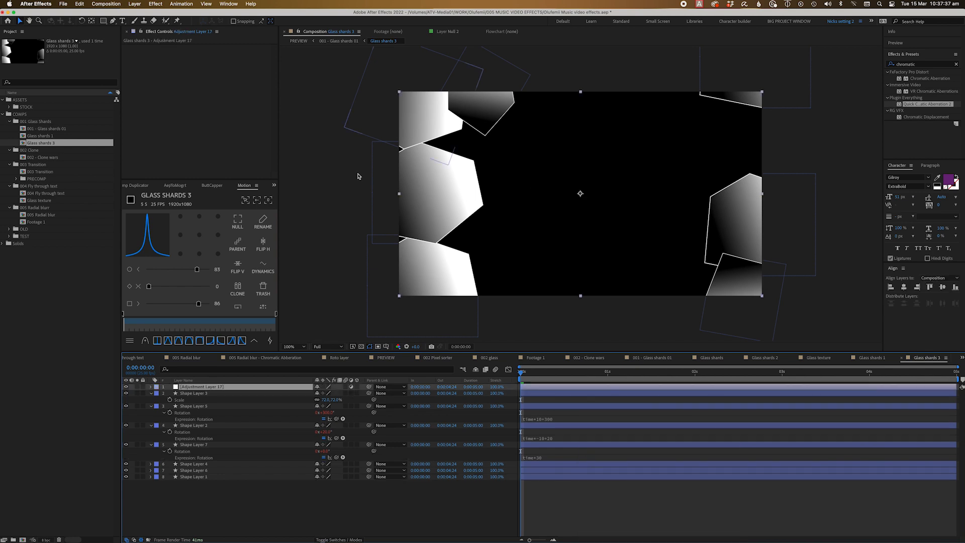
# Apply Fast Box Blur to the new adjustment layer in Glass shards 3 and set its Blur Radius to 4.
pyautogui.hotkey('ctrl', 'space')
pyautogui.click(648, 454)
pyautogui.click(922, 66)
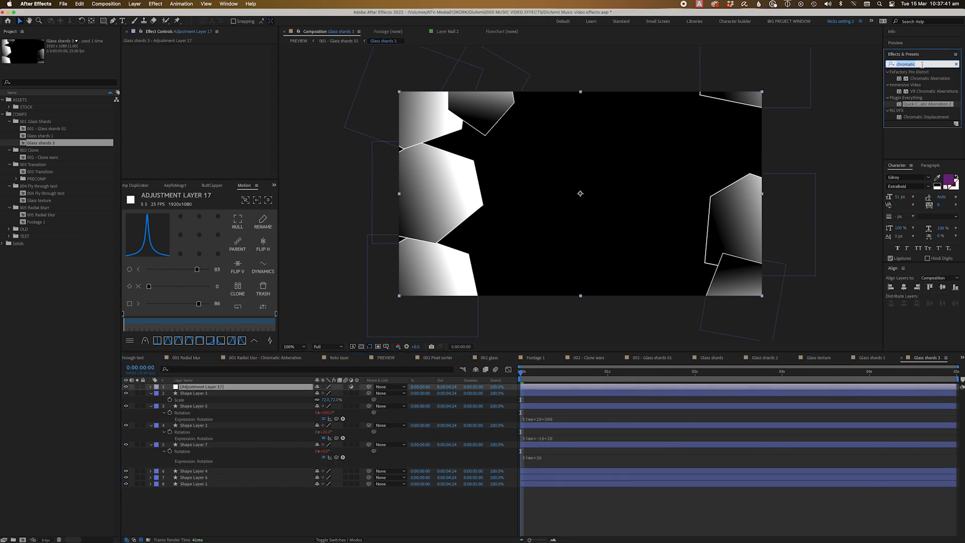
pyautogui.write('fast')
pyautogui.moveTo(914, 118); pyautogui.dragTo(601, 387)
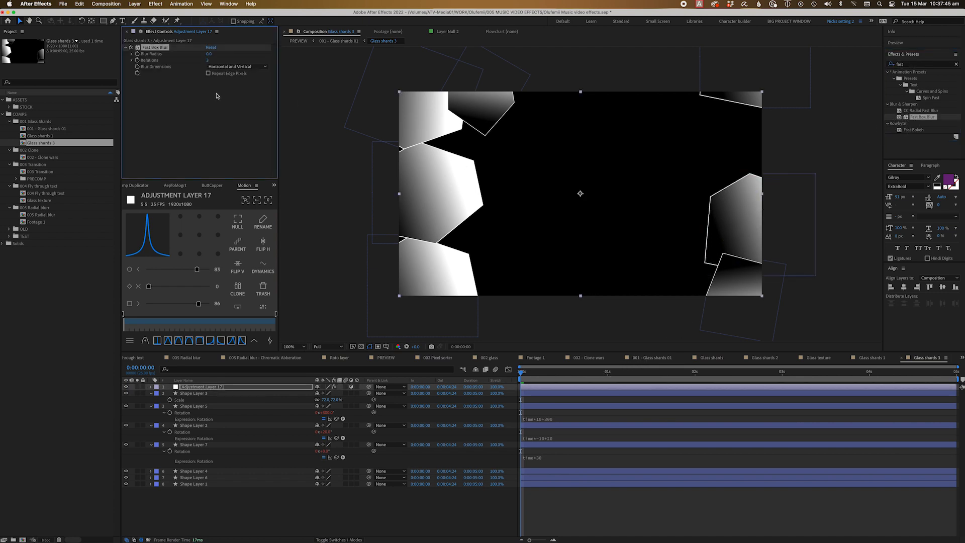
pyautogui.write('3')
pyautogui.press('Return')
pyautogui.click(215, 54)
pyautogui.write('4')
pyautogui.press('Return')
# Copy the blurred adjustment layer into the Glass shards 1 composition, and play back 001 - Glass shards 01.
pyautogui.click(346, 41)
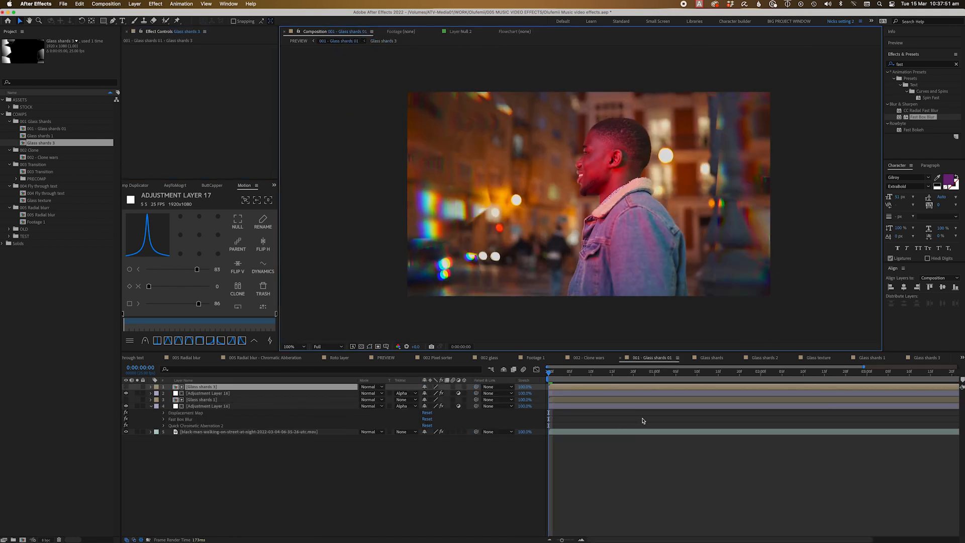
pyautogui.doubleClick(202, 387)
pyautogui.click(334, 42)
pyautogui.doubleClick(209, 400)
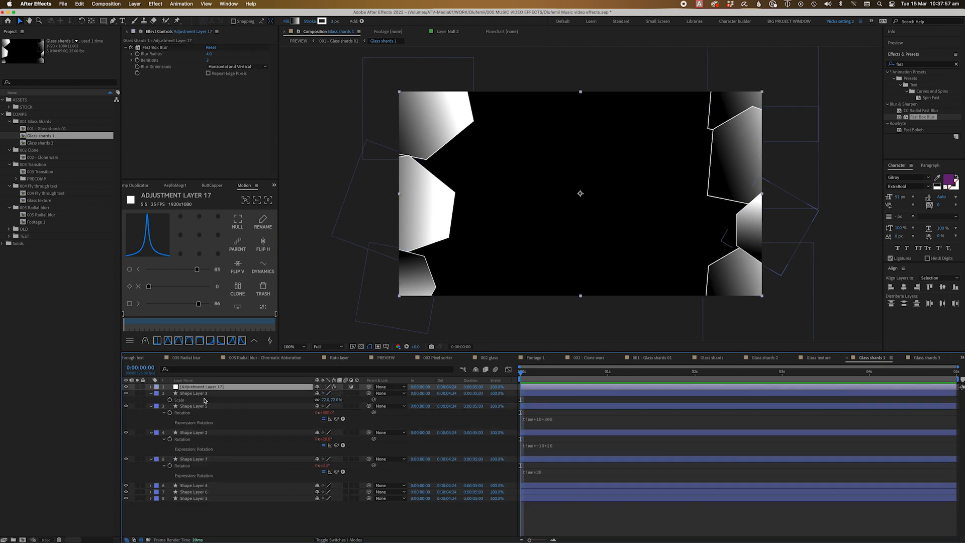
pyautogui.click(341, 41)
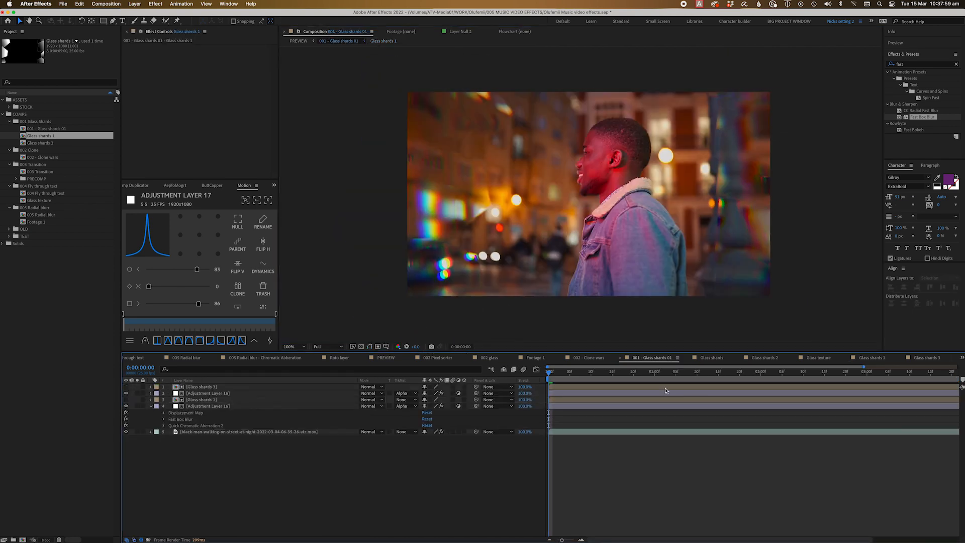
pyautogui.press('space')
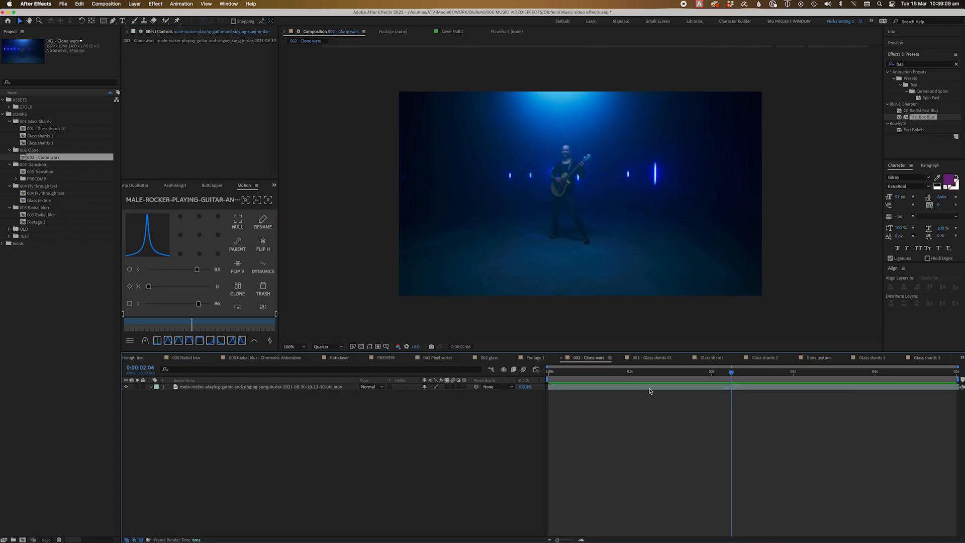
# Open the guitarist footage in 002 - Clone wars for rotoscoping and paint Roto Brush foreground strokes over his body, legs and guitar.
pyautogui.doubleClick(649, 387)
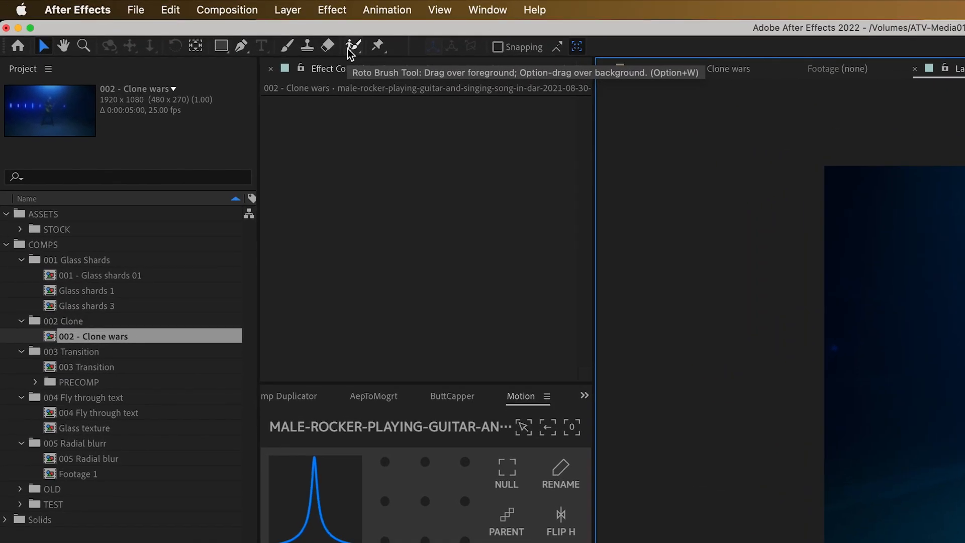
pyautogui.click(352, 46)
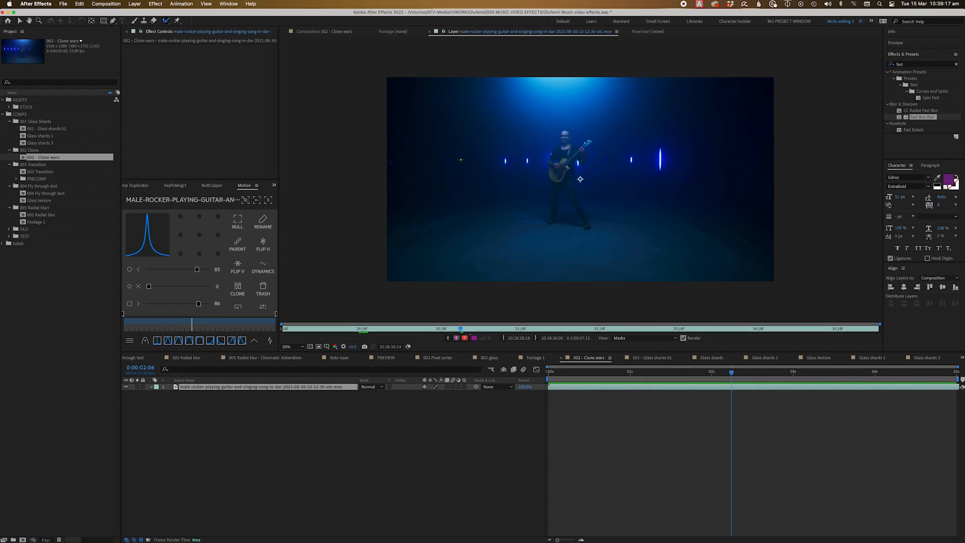
pyautogui.press('.')
pyautogui.press(',')
pyautogui.press('.')
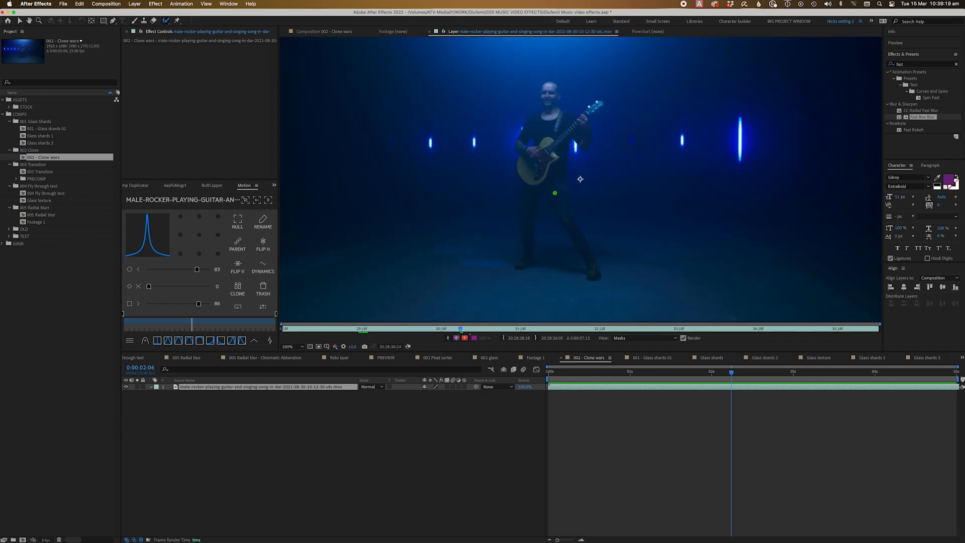
pyautogui.moveTo(551, 92); pyautogui.dragTo(527, 257)
pyautogui.moveTo(563, 118)
pyautogui.mouseDown()
pyautogui.moveTo(551, 140)
pyautogui.moveTo(554, 197)
pyautogui.moveTo(579, 253)
pyautogui.mouseUp()
pyautogui.moveTo(572, 124)
pyautogui.mouseDown()
pyautogui.moveTo(591, 142)
pyautogui.moveTo(592, 105)
pyautogui.moveTo(603, 100)
pyautogui.mouseUp()
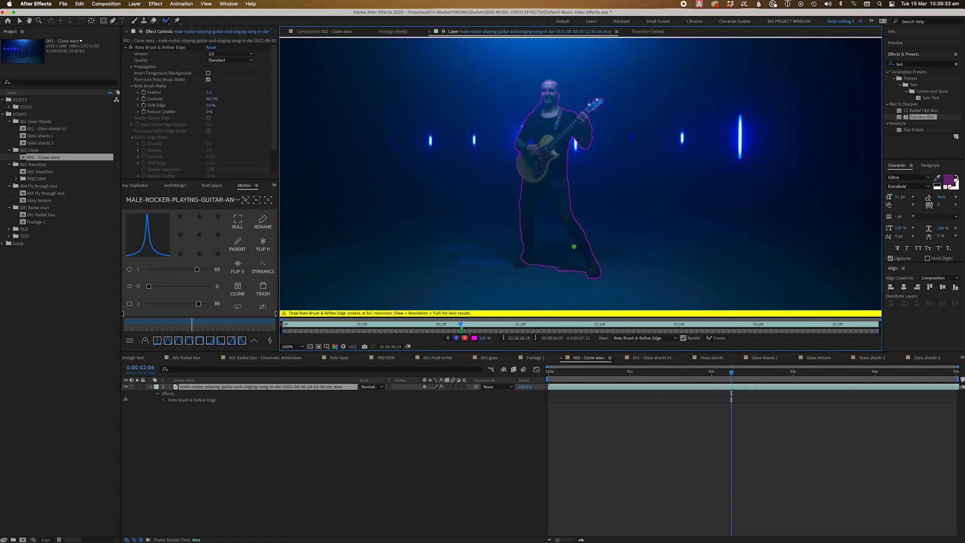
# Refine the Roto Brush selection by adding the guitarist's feet and excluding the background between his legs.
pyautogui.moveTo(528, 262); pyautogui.dragTo(516, 267)
pyautogui.moveTo(544, 272); pyautogui.dragTo(546, 221)
pyautogui.moveTo(546, 206); pyautogui.dragTo(547, 203)
pyautogui.moveTo(579, 239); pyautogui.dragTo(596, 278)
# Touch up the roto outline around the guitarist's upper body and guitar, and check the whole outline.
pyautogui.scroll(4, 592, 184)
pyautogui.moveTo(554, 133)
pyautogui.mouseDown()
pyautogui.moveTo(582, 137)
pyautogui.moveTo(597, 200)
pyautogui.mouseUp()
pyautogui.moveTo(499, 218); pyautogui.dragTo(524, 234)
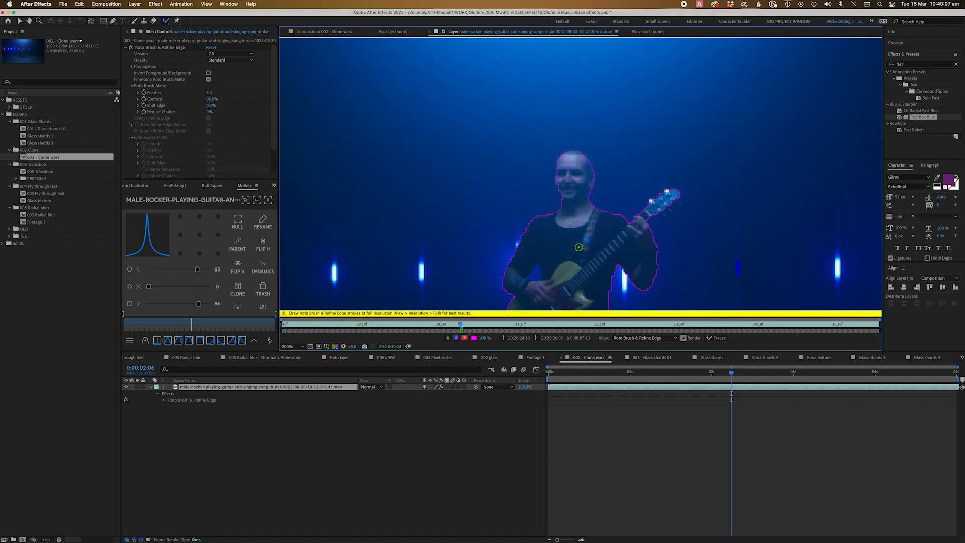
pyautogui.click(544, 189)
pyautogui.moveTo(544, 189); pyautogui.dragTo(548, 217)
pyautogui.press(',')
pyautogui.moveTo(600, 253); pyautogui.dragTo(587, 142)
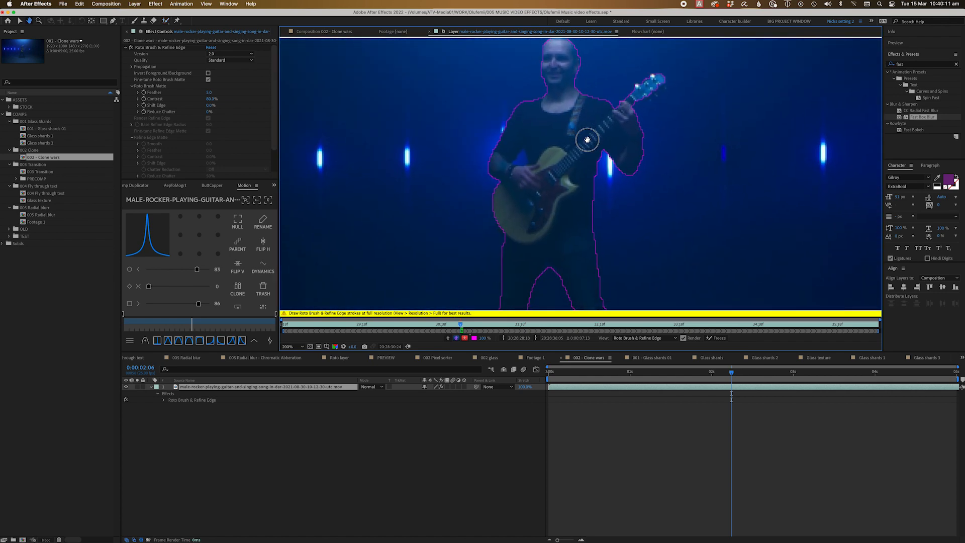
pyautogui.press(',')
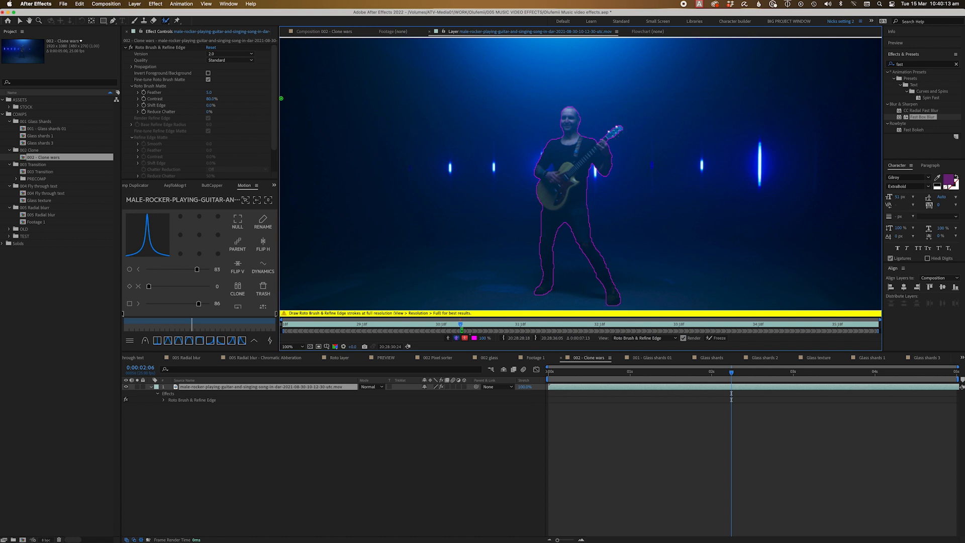
# Set the Roto Brush quality to Best and move the current time to the start of the clip.
pyautogui.click(222, 60)
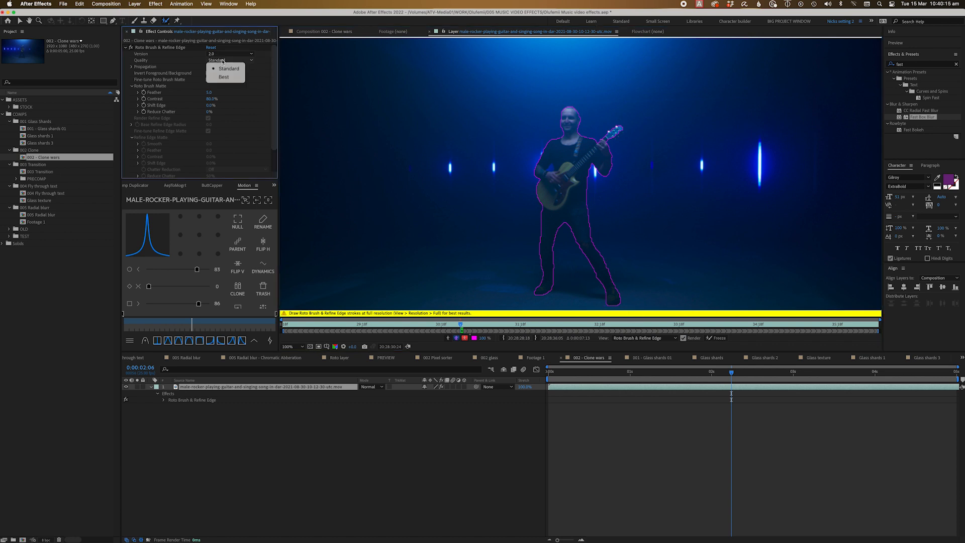
pyautogui.click(223, 77)
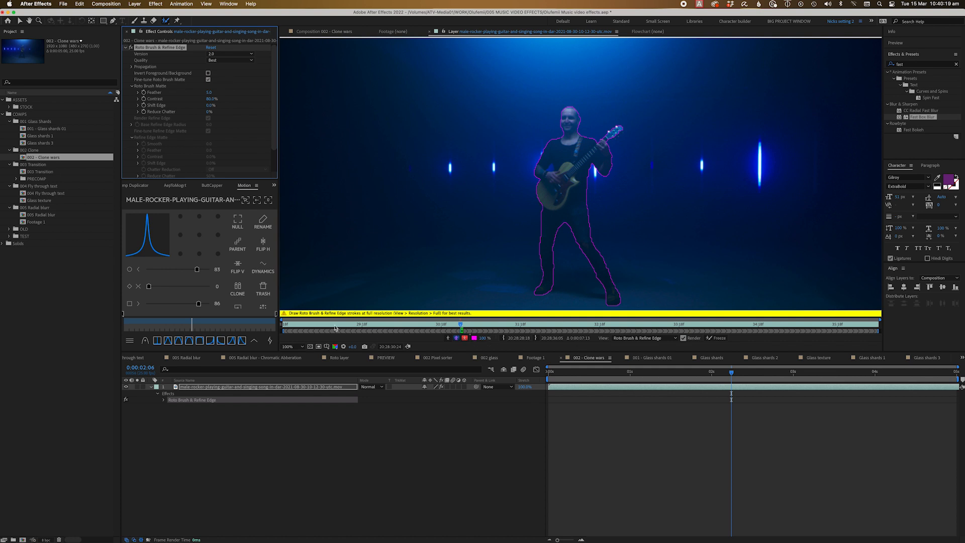
pyautogui.moveTo(730, 374); pyautogui.dragTo(493, 377)
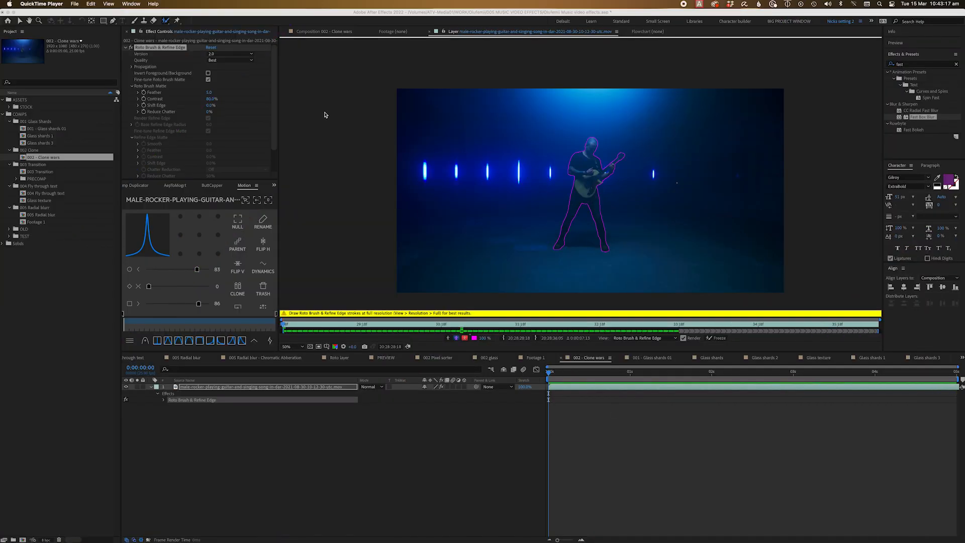
# Check the guitarist's roto cutout in the alpha and alpha overlay views, and freeze the Roto Brush propagation.
pyautogui.click(564, 377)
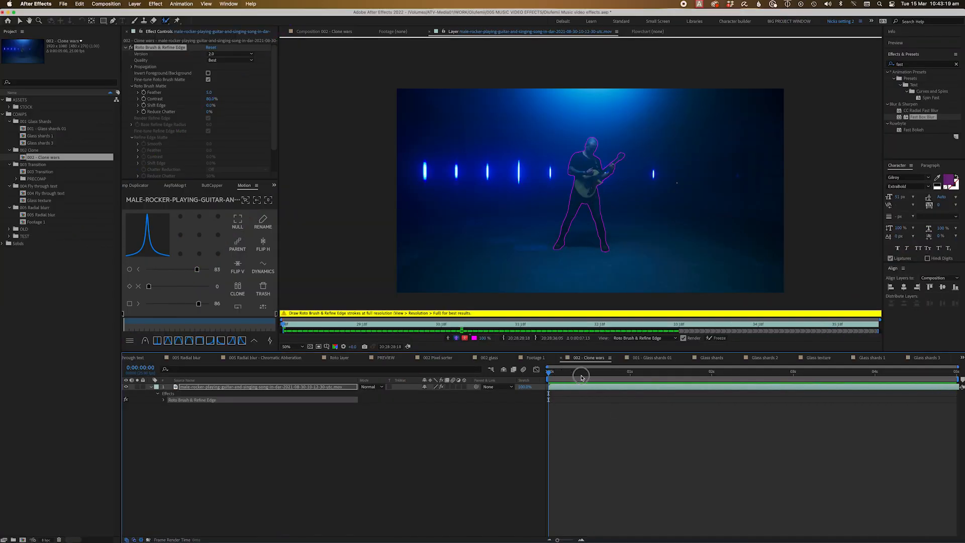
pyautogui.click(449, 339)
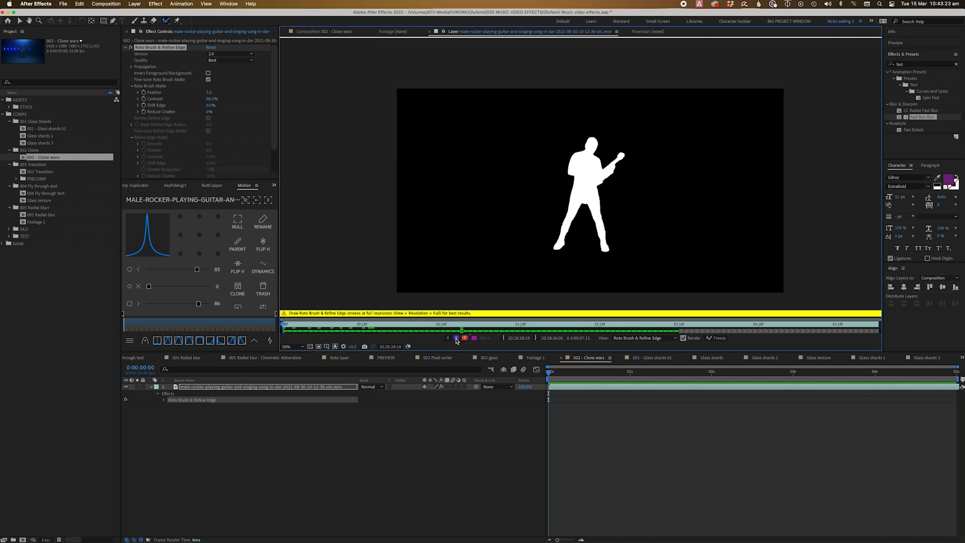
pyautogui.click(457, 339)
pyautogui.click(457, 337)
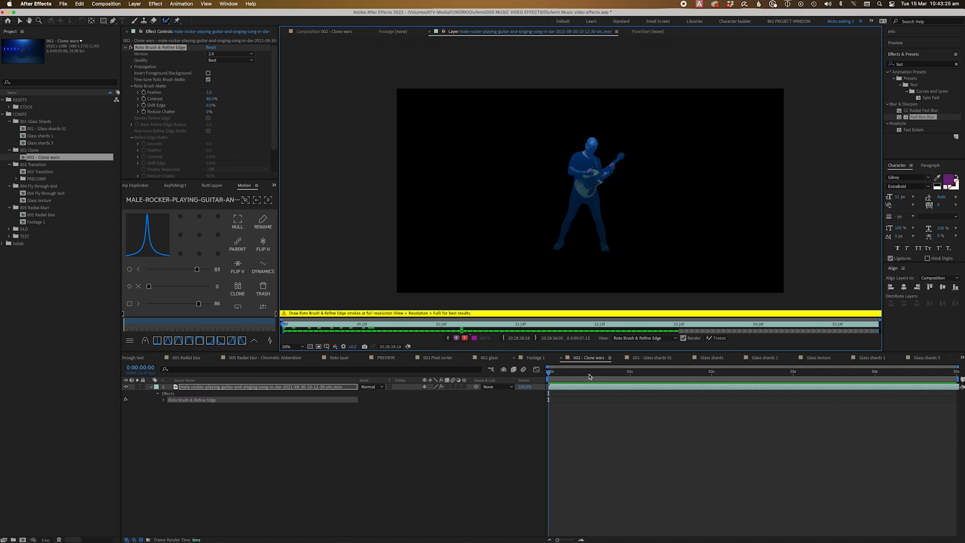
pyautogui.moveTo(559, 371); pyautogui.dragTo(523, 394)
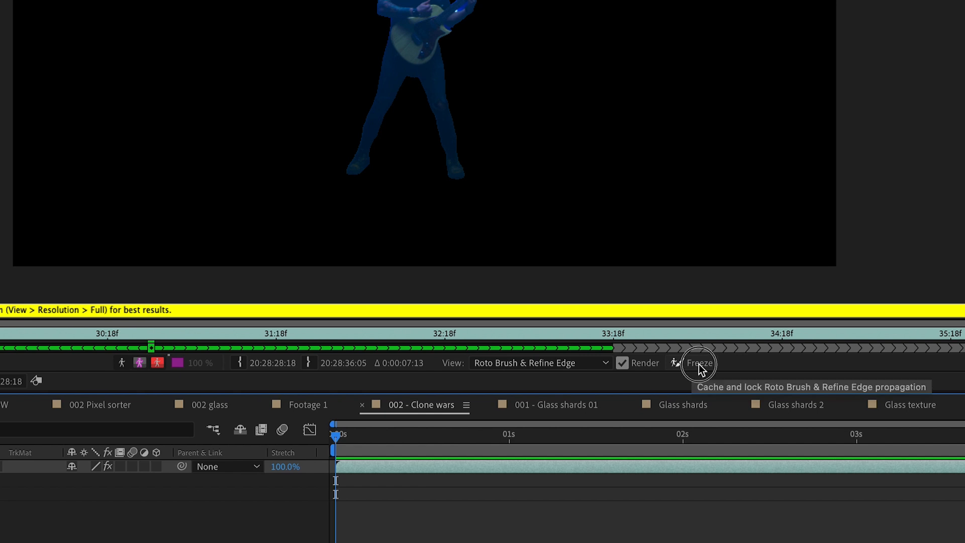
pyautogui.click(699, 364)
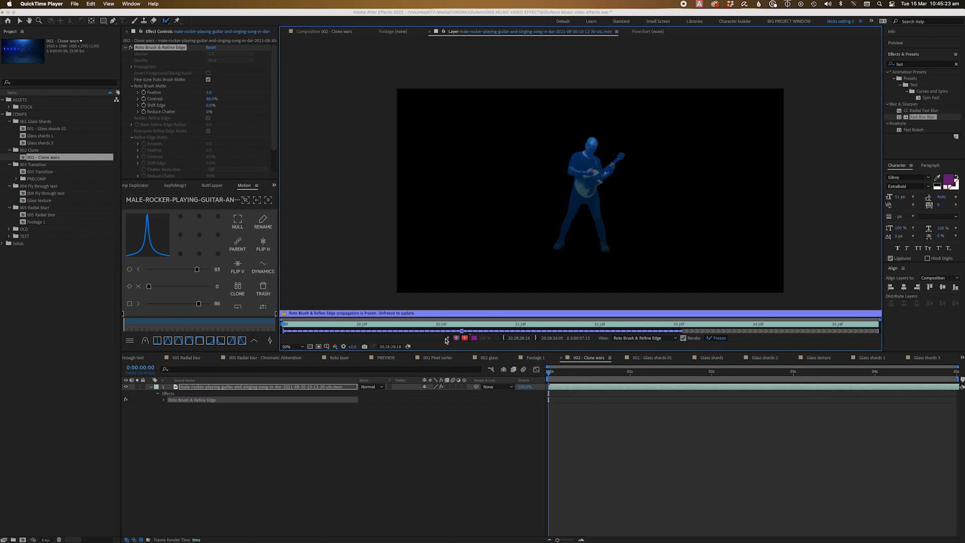
# In the 002 - Clone wars composition, duplicate the guitarist layer and delete Roto Brush & Refine Edge from the lower copy.
pyautogui.click(332, 33)
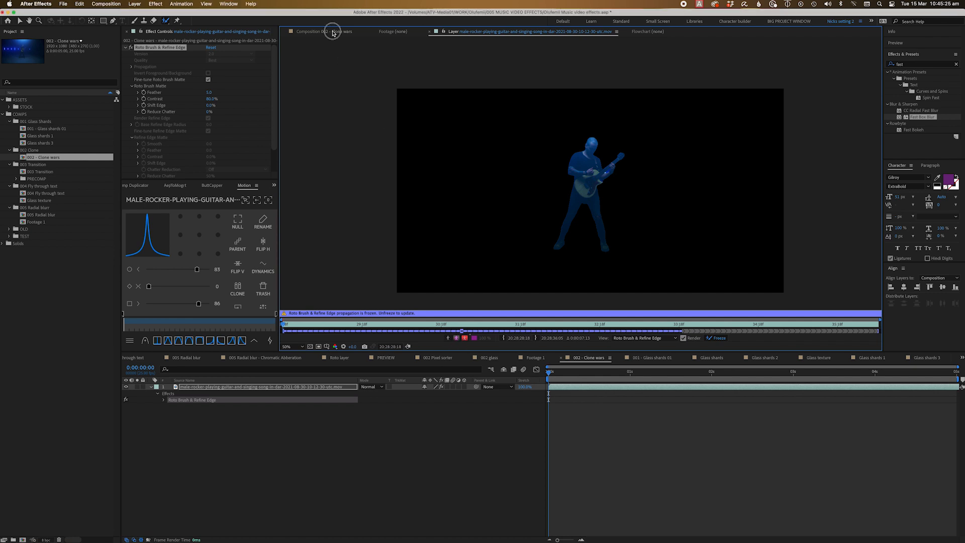
pyautogui.press('super+d')
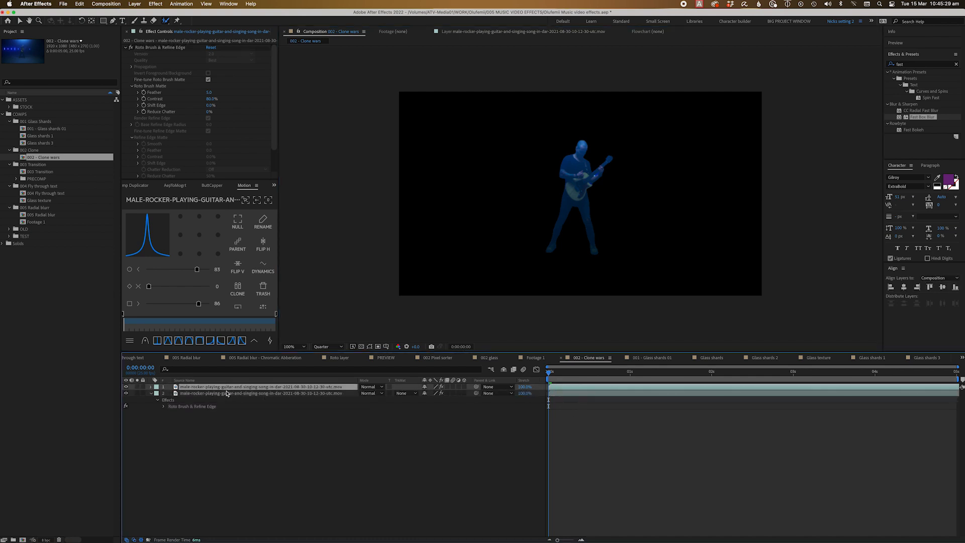
pyautogui.click(226, 393)
pyautogui.click(188, 407)
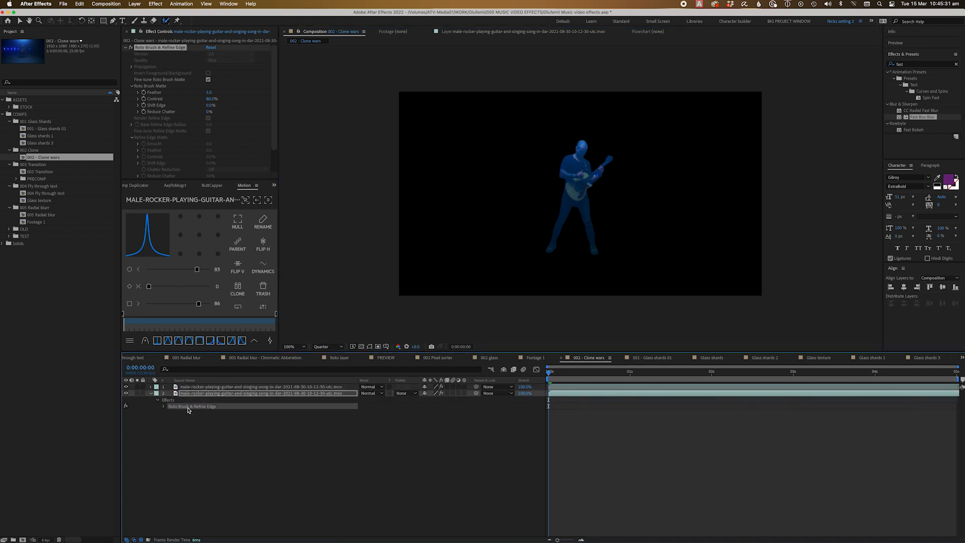
pyautogui.press('Delete')
# Preview the composition and toggle the background layer's visibility to compare the cutout with the full footage.
pyautogui.press('space')
pyautogui.press('space')
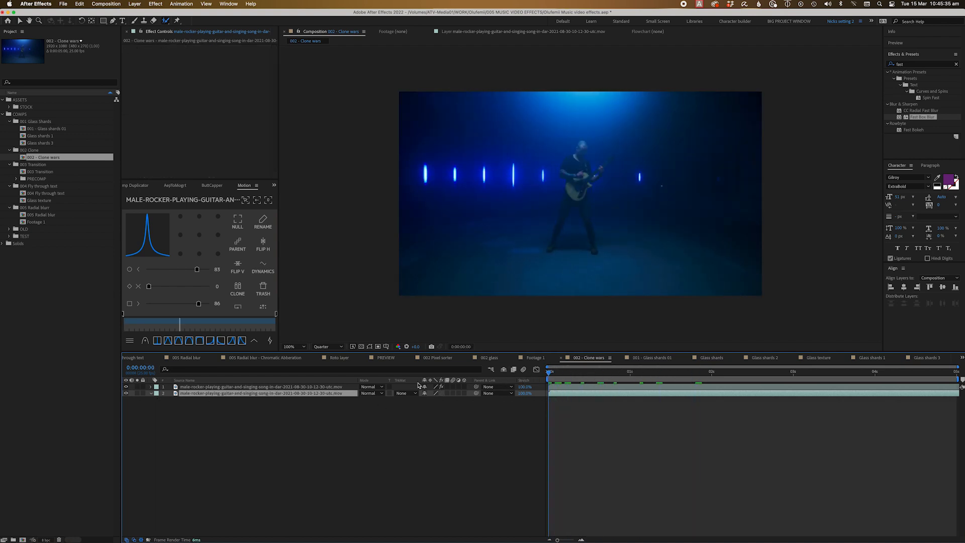
pyautogui.click(125, 394)
pyautogui.click(125, 394)
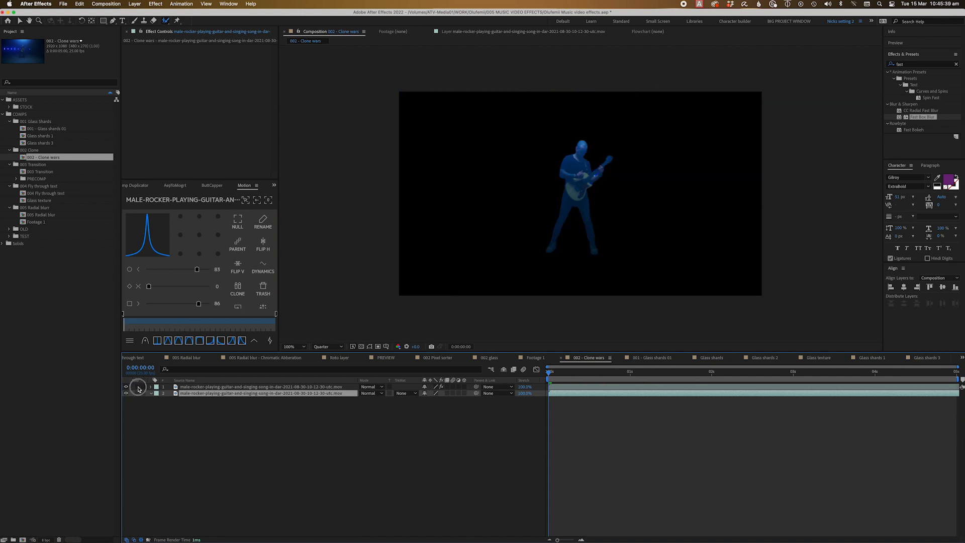
pyautogui.click(138, 388)
pyautogui.moveTo(561, 375); pyautogui.dragTo(507, 402)
pyautogui.scroll(1, 603, 274)
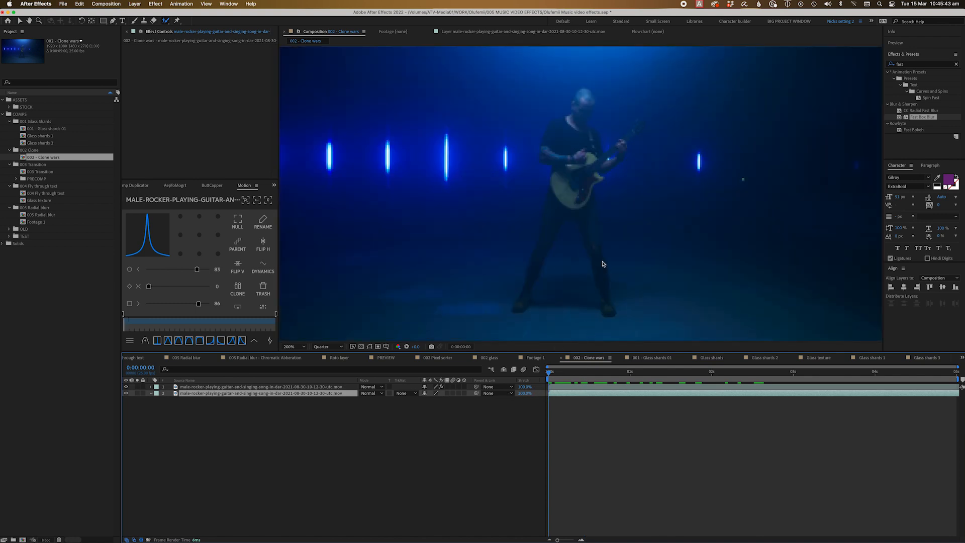
pyautogui.scroll(-1, 604, 295)
# Duplicate the cutout guitarist layer and trim the start of the lower copy to 0:00:01:00.
pyautogui.moveTo(558, 381); pyautogui.dragTo(631, 377)
pyautogui.click(635, 387)
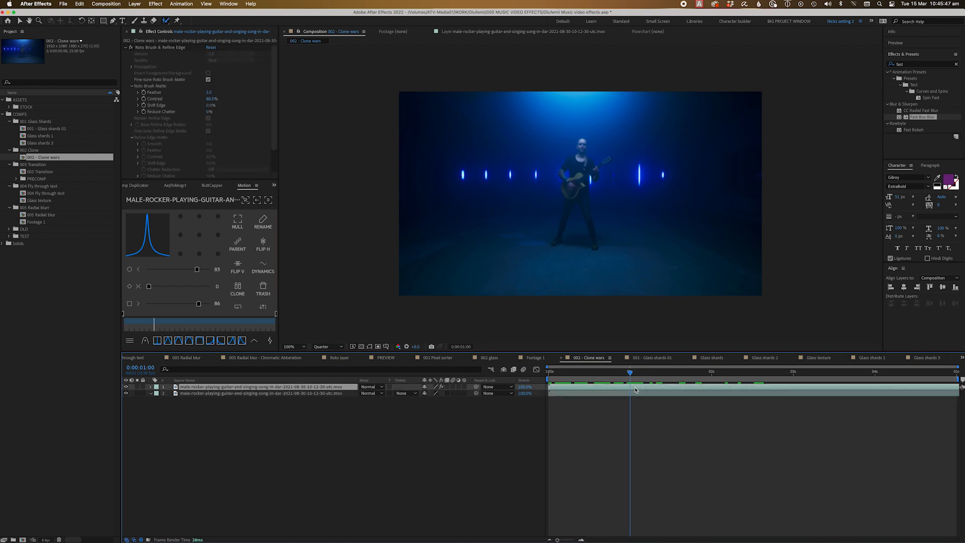
pyautogui.press('super+d')
pyautogui.click(635, 394)
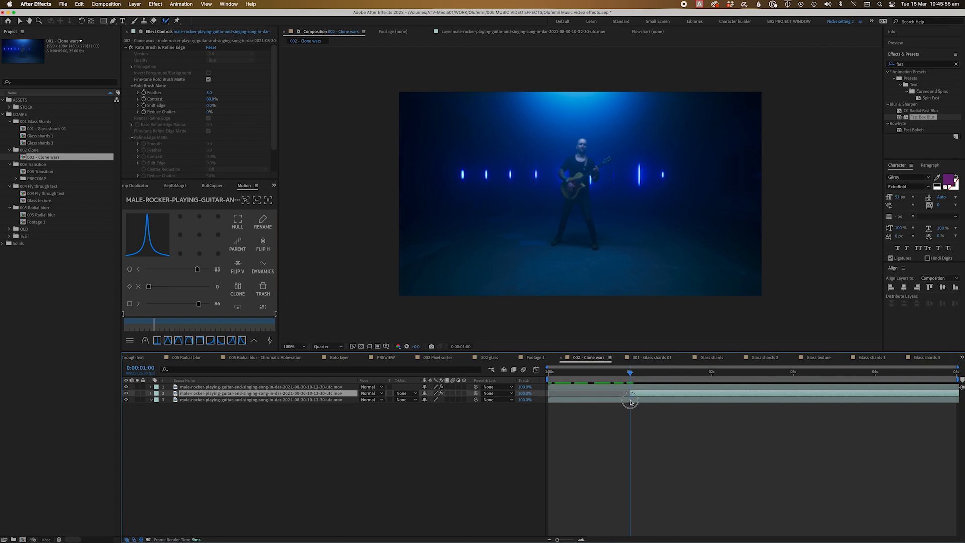
pyautogui.click(632, 425)
# Keyframe the trimmed clone's Position at 0:00:01:00, and at 0:00:01:13 move it left to about 776, 540.
pyautogui.click(639, 395)
pyautogui.press('p')
pyautogui.click(170, 399)
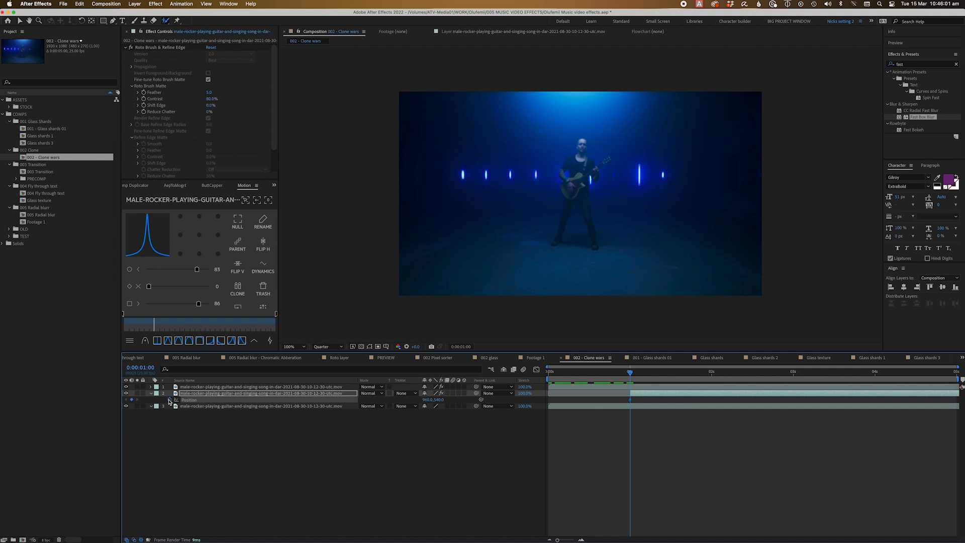
pyautogui.moveTo(648, 374); pyautogui.dragTo(697, 375)
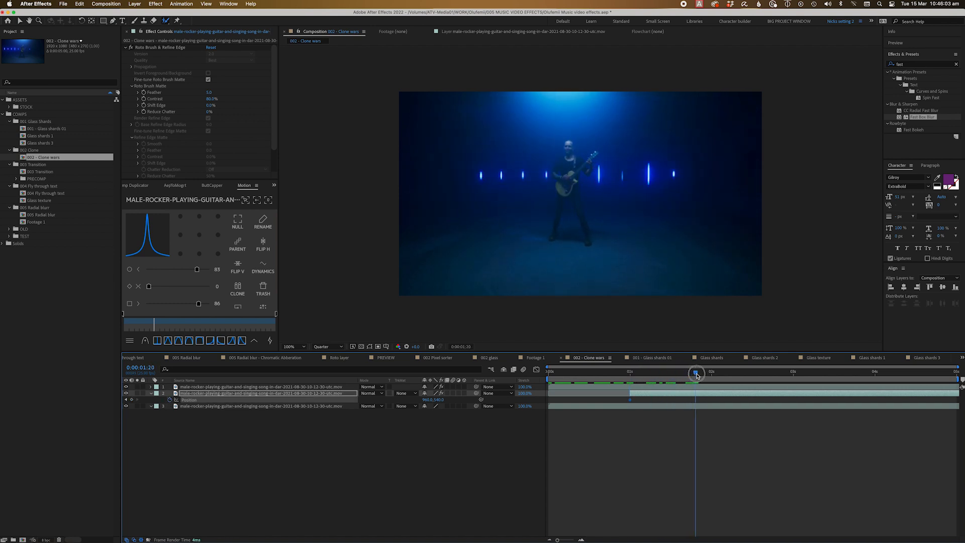
pyautogui.moveTo(696, 375); pyautogui.dragTo(673, 386)
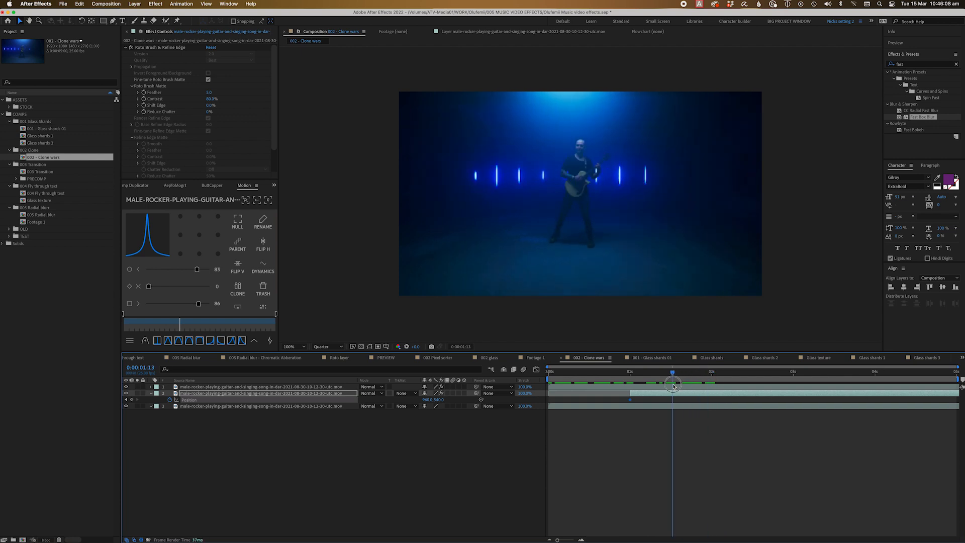
pyautogui.click(369, 347)
pyautogui.moveTo(647, 203); pyautogui.dragTo(612, 207)
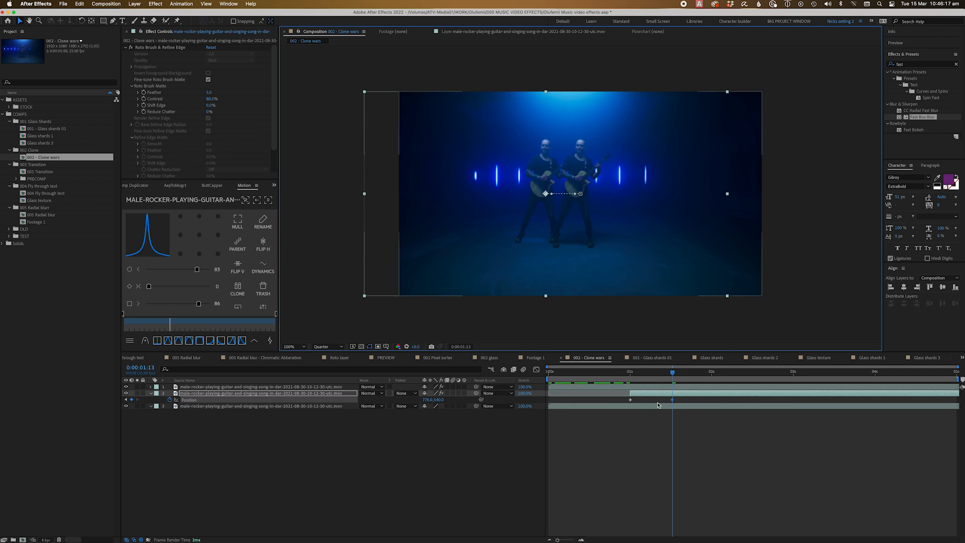
# Apply easing to both of the clone's Position keyframes and preview the slide-out.
pyautogui.moveTo(618, 402); pyautogui.dragTo(725, 402)
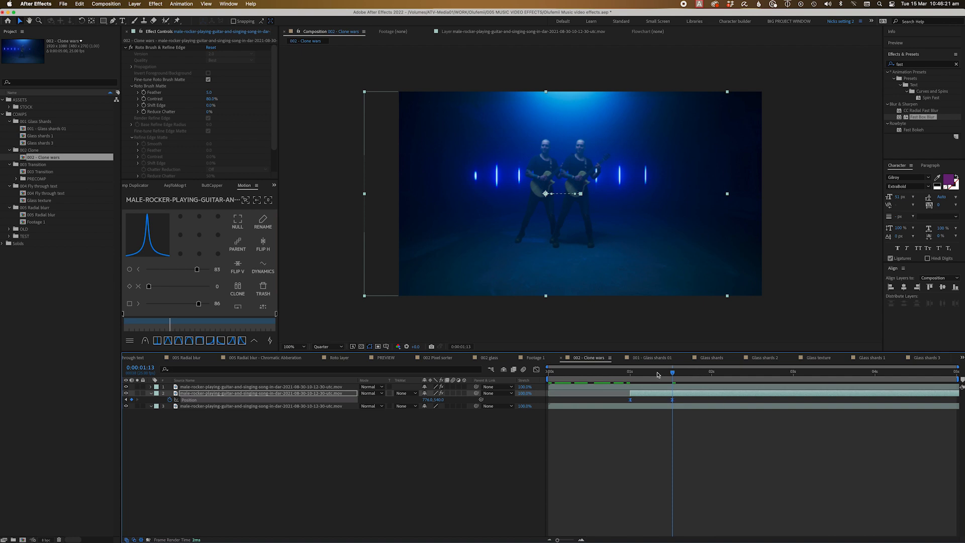
pyautogui.click(626, 374)
pyautogui.press('space')
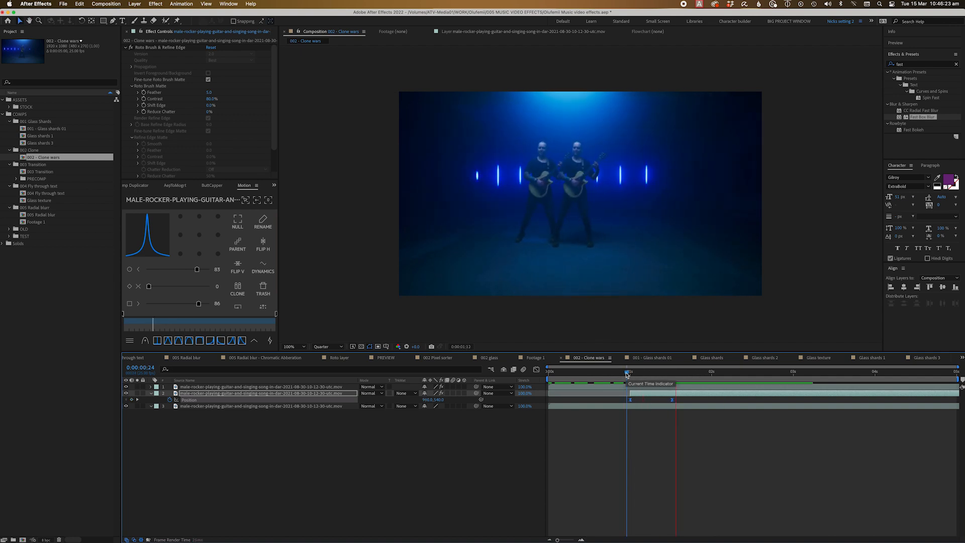
pyautogui.moveTo(652, 375); pyautogui.dragTo(672, 373)
pyautogui.click(659, 429)
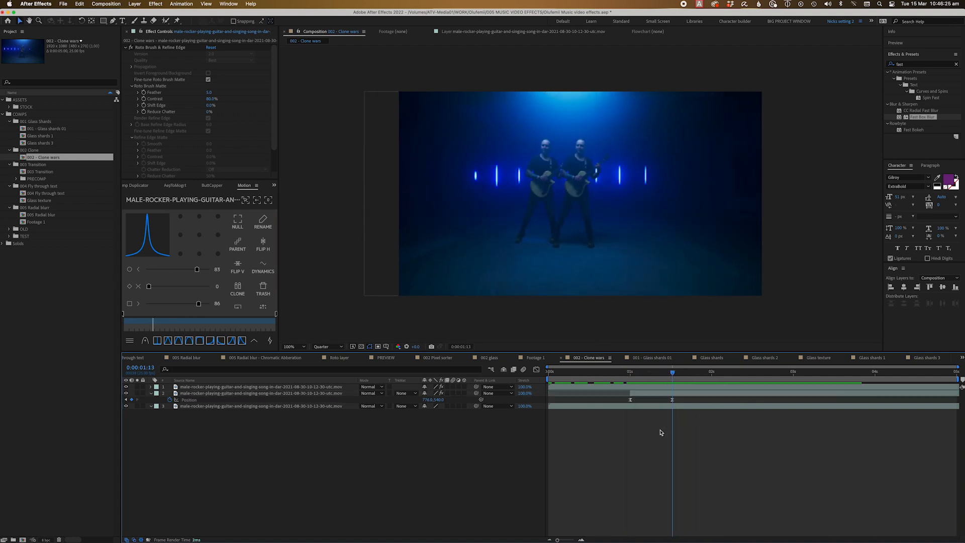
# Duplicate the animated clone, move the copy to about 1152, 540 at 0:00:01:13, and preview the motion.
pyautogui.click(658, 396)
pyautogui.press('super+d')
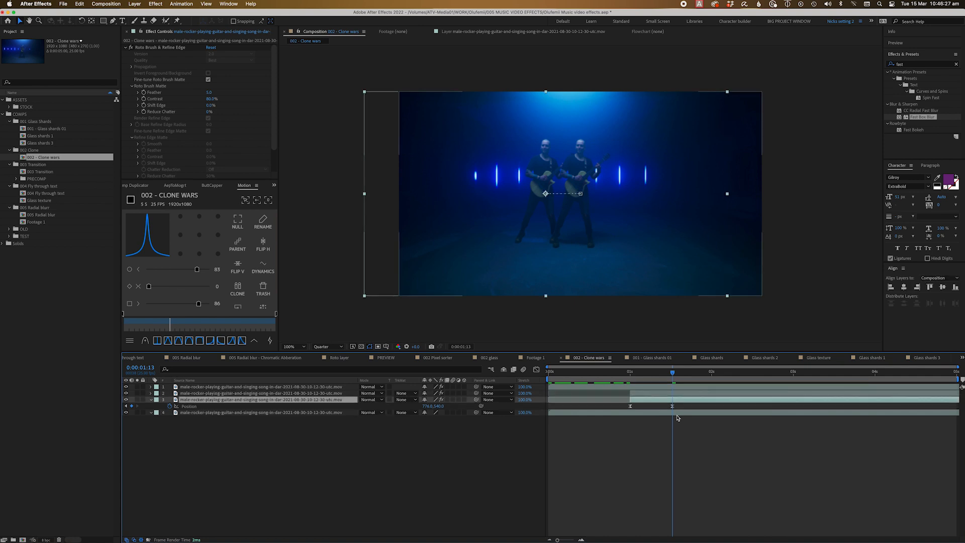
pyautogui.click(673, 406)
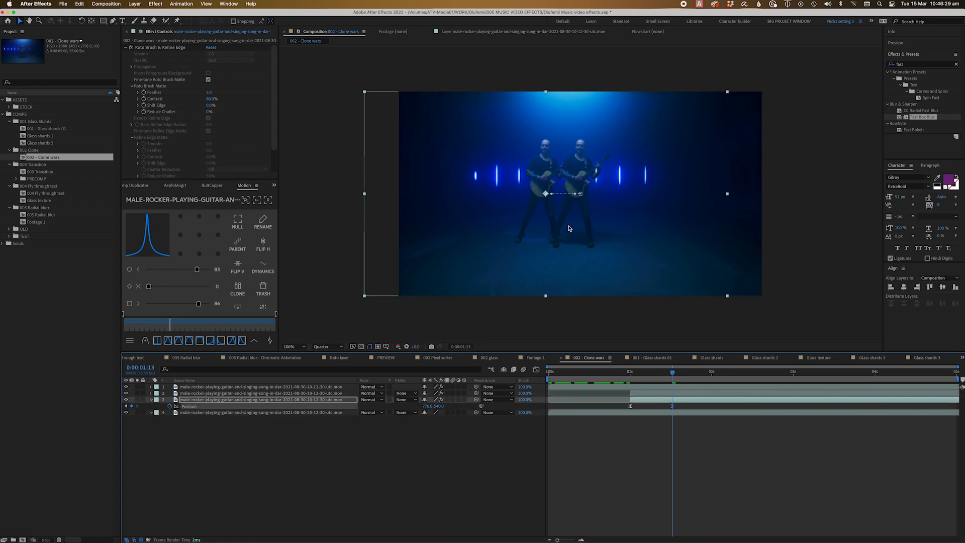
pyautogui.moveTo(545, 220); pyautogui.dragTo(610, 226)
pyautogui.click(631, 373)
pyautogui.press('space')
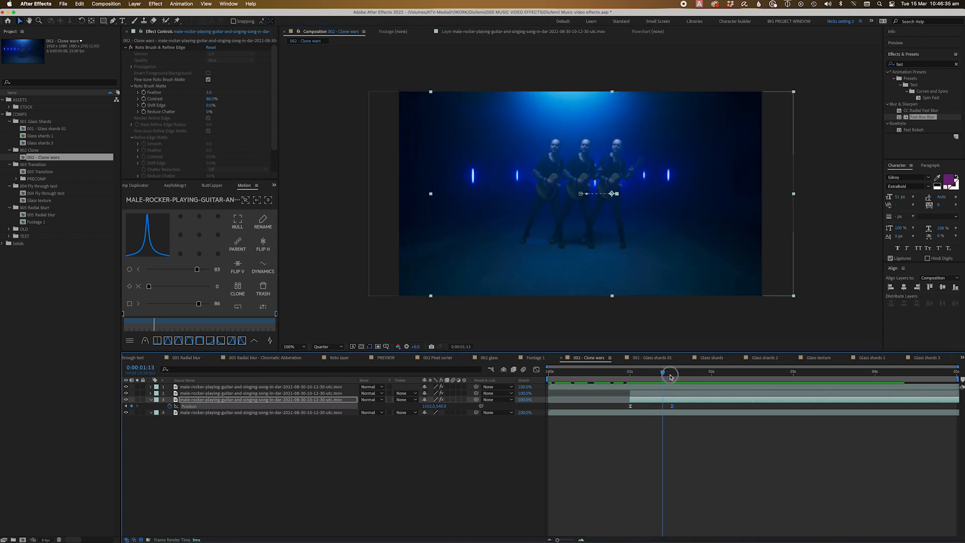
# Duplicate the right-hand clone layer and move the copy's end position to about 1338, 540 at 0:00:01:13.
pyautogui.press('super+d')
pyautogui.click(662, 407)
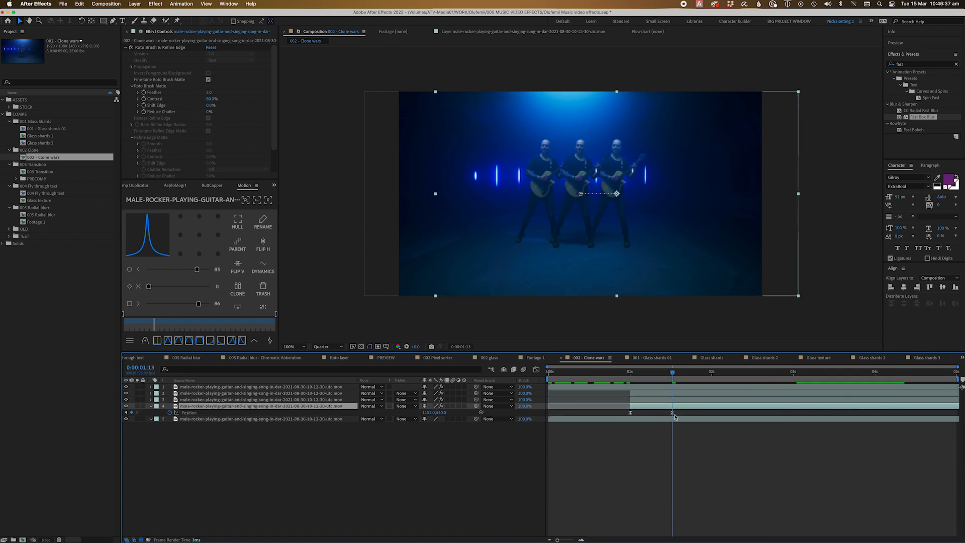
pyautogui.moveTo(620, 238); pyautogui.dragTo(655, 239)
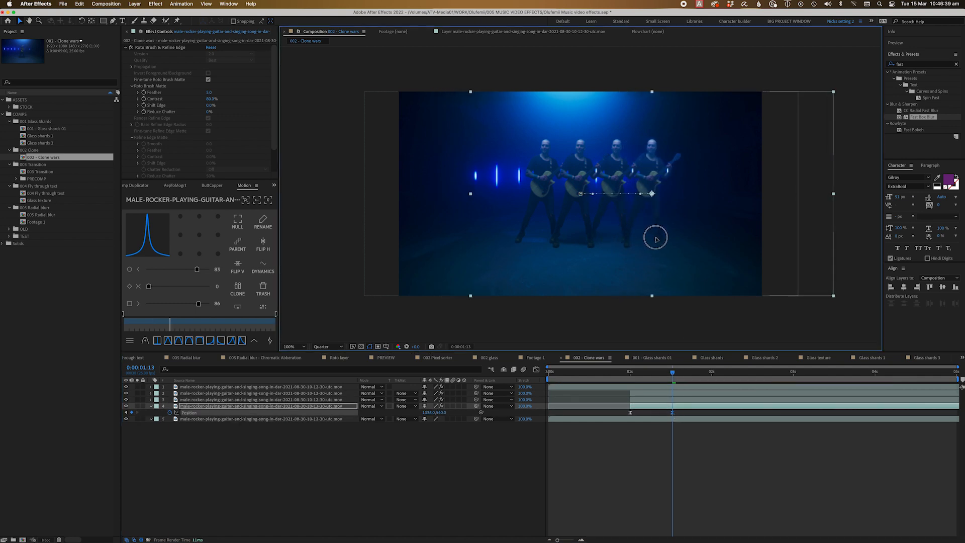
# Duplicate the outermost right clone, move the copy's end position to about 586, 540, and preview all the clones.
pyautogui.click(675, 401)
pyautogui.click(675, 408)
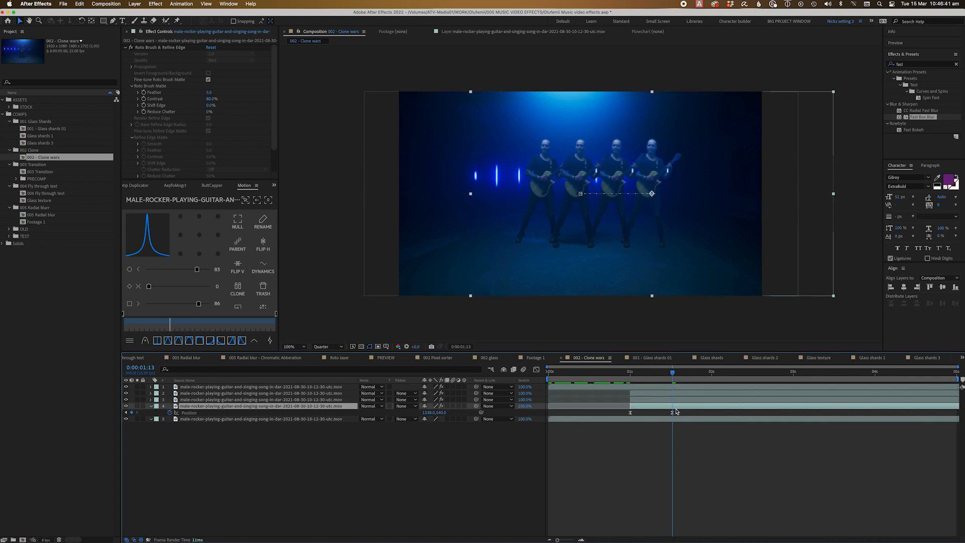
pyautogui.press('super+d')
pyautogui.click(672, 418)
pyautogui.click(635, 210)
pyautogui.moveTo(635, 210); pyautogui.dragTo(504, 209)
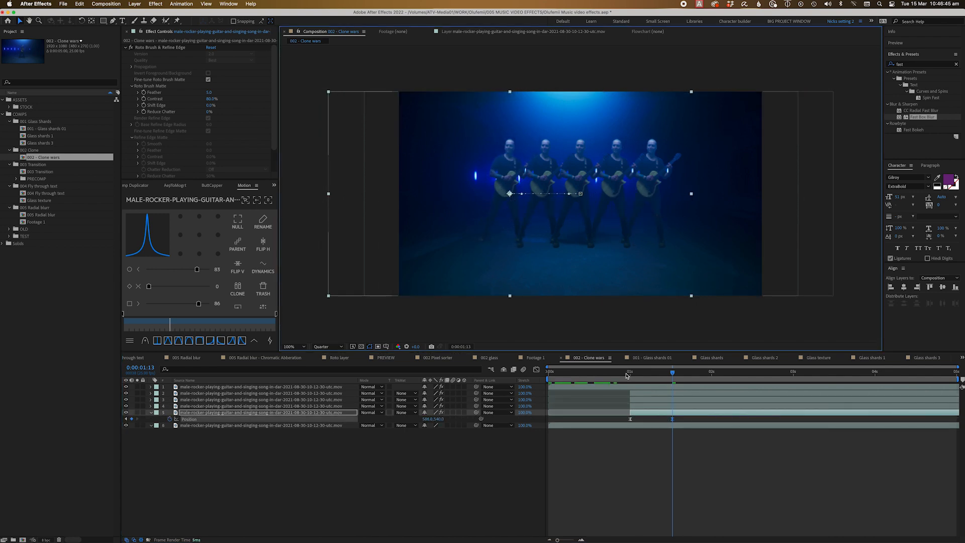
pyautogui.press('space')
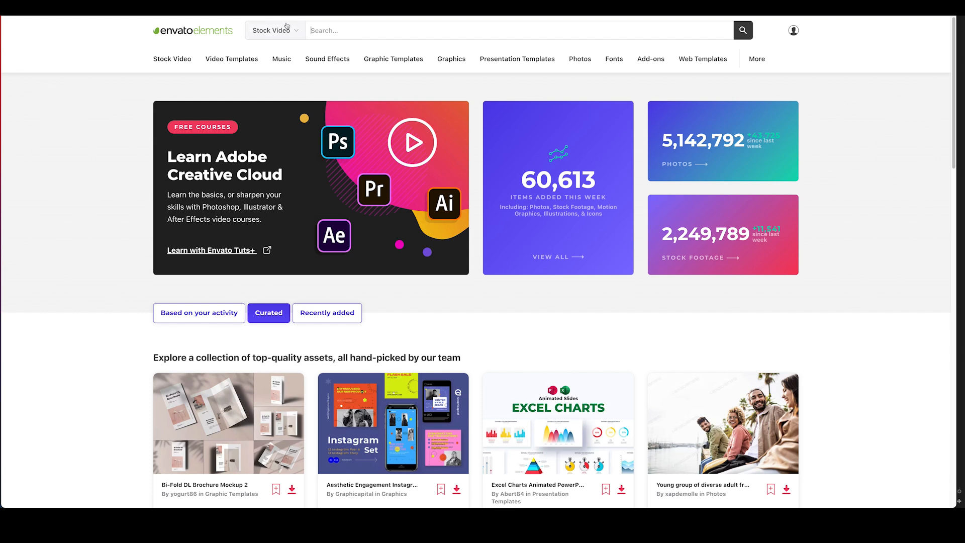
# Switch to Envato Elements, search Video Templates for "fancy graphics", and browse the results.
pyautogui.click(287, 27)
pyautogui.click(291, 109)
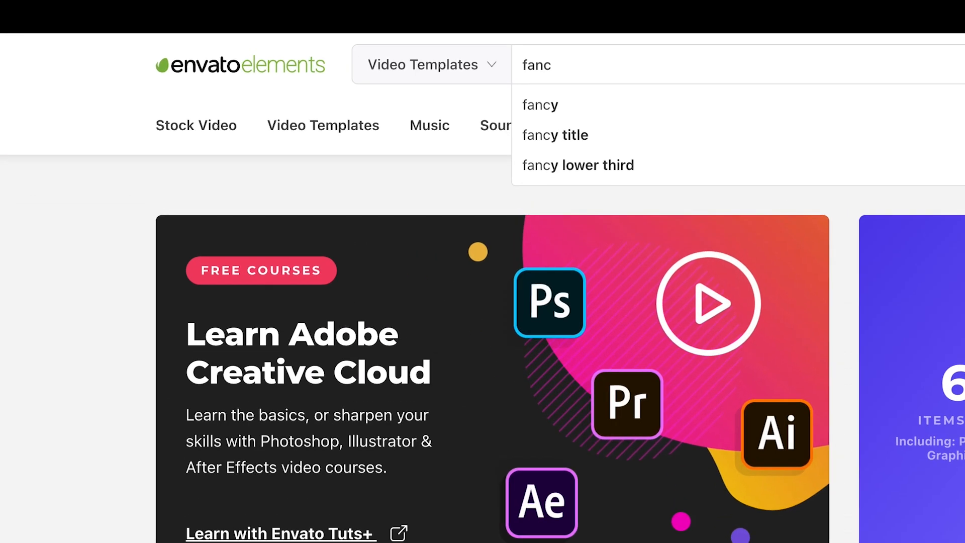
pyautogui.write('y graphics')
pyautogui.press('Return')
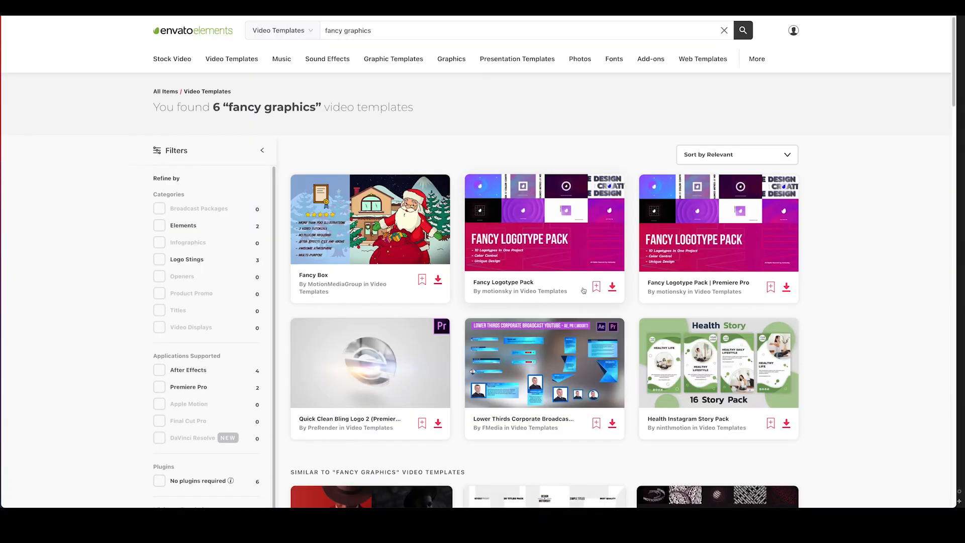
pyautogui.scroll(-4, 583, 290)
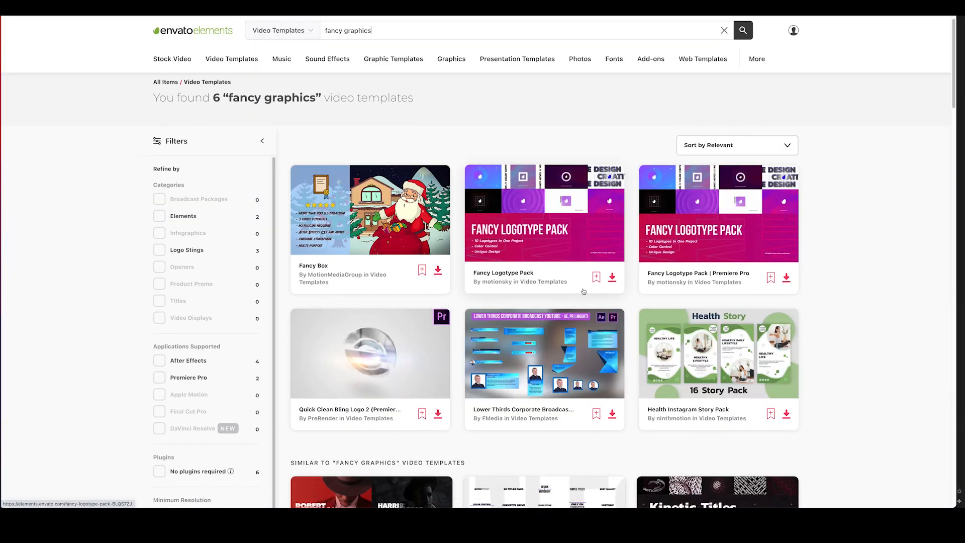
pyautogui.scroll(-3, 572, 301)
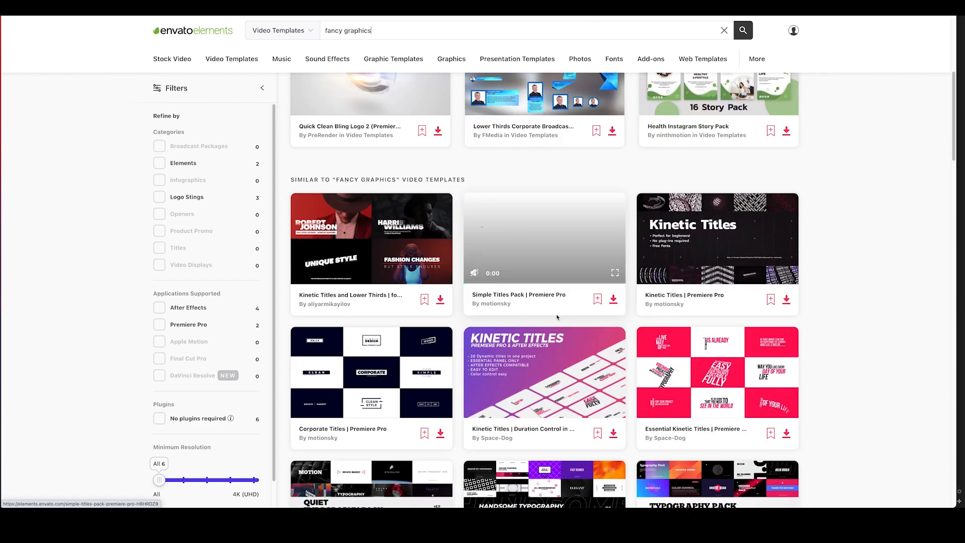
pyautogui.scroll(-3, 540, 309)
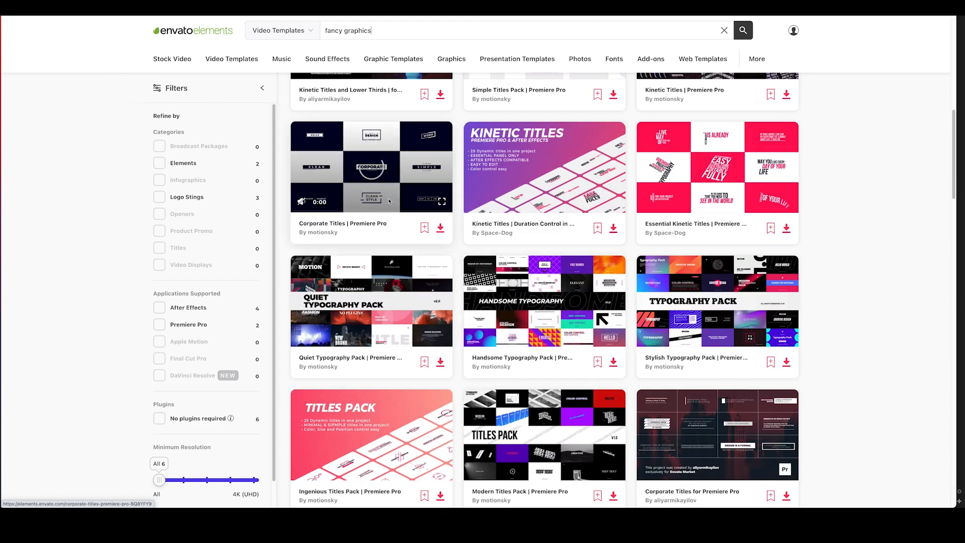
pyautogui.scroll(10, 390, 201)
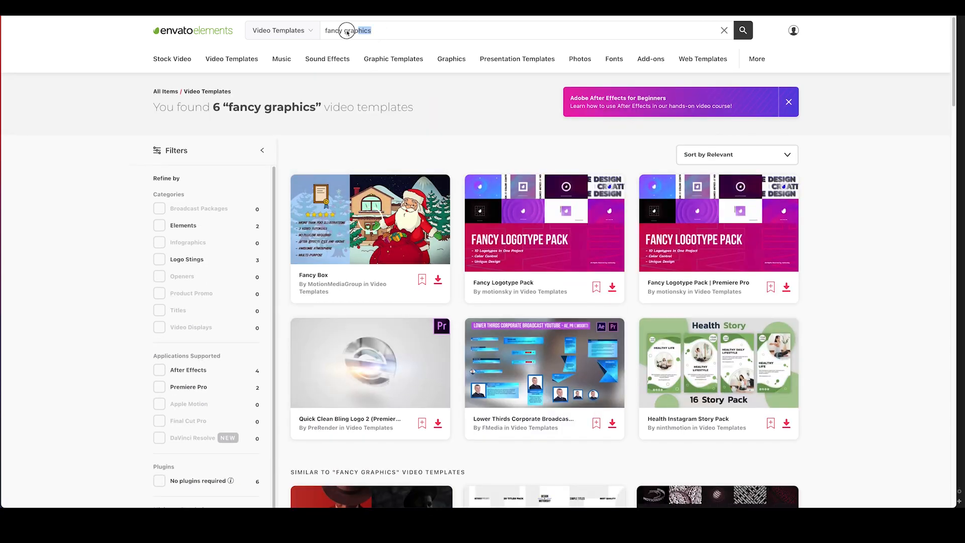
# Search Stock Video for "drone" and preview the clip Drone Flies Over the Road Highlands.
pyautogui.click(303, 31)
pyautogui.click(283, 93)
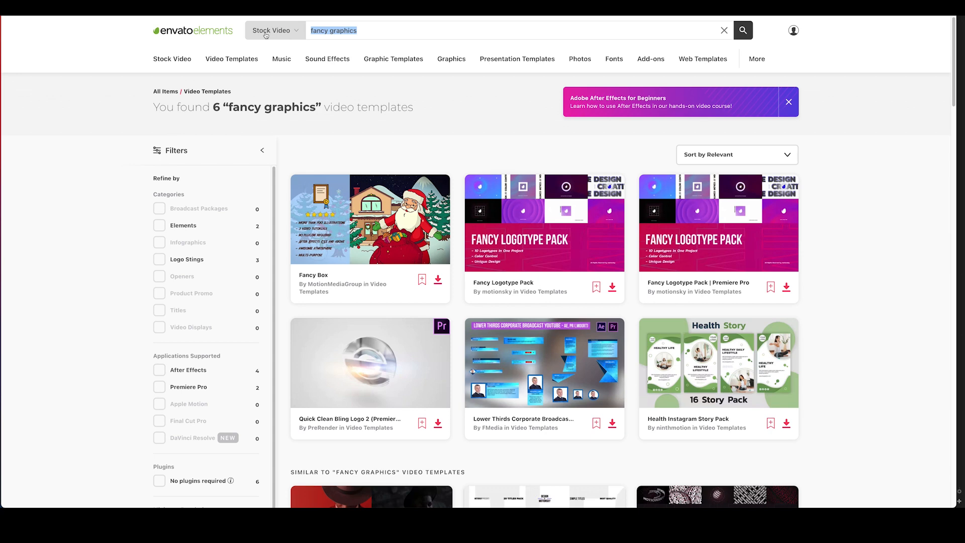
pyautogui.write('drone')
pyautogui.press('Return')
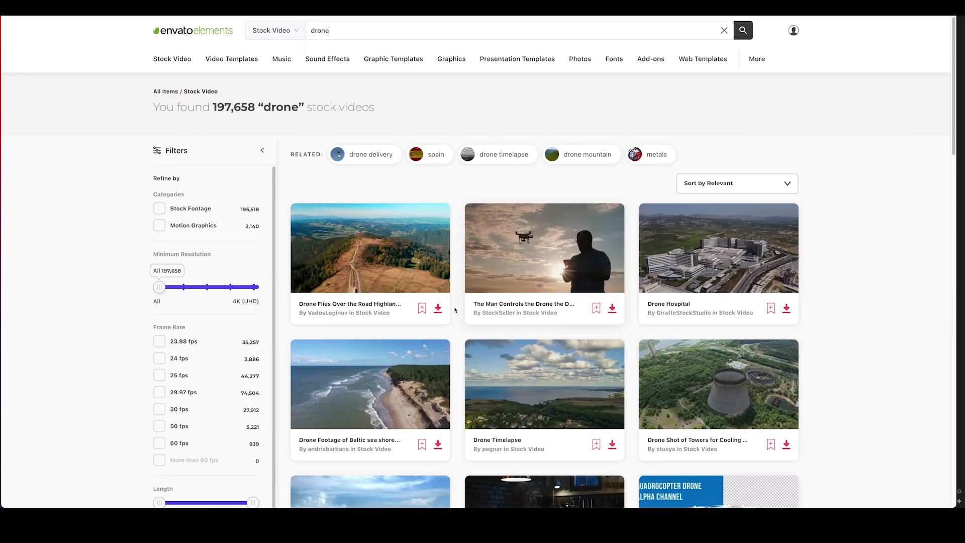
pyautogui.scroll(-1, 618, 296)
pyautogui.click(402, 261)
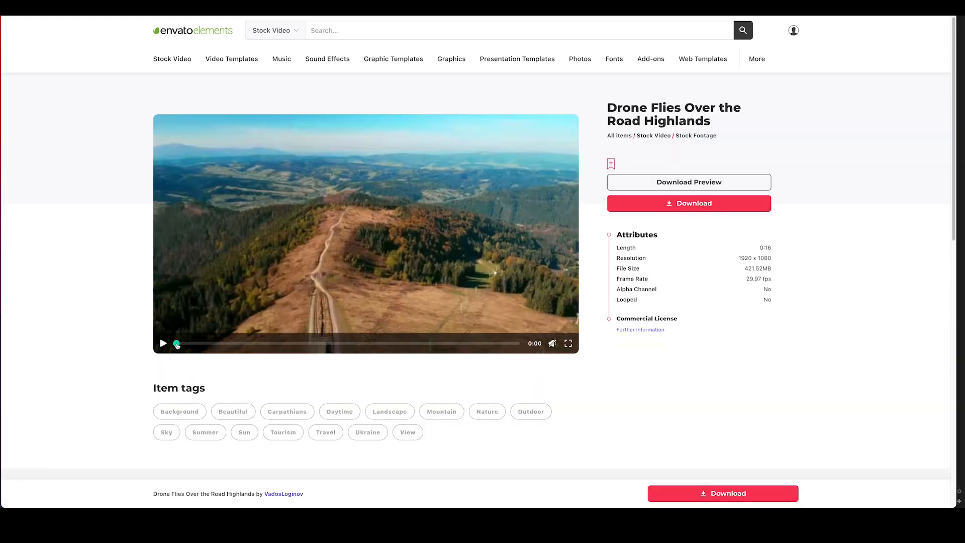
pyautogui.click(164, 344)
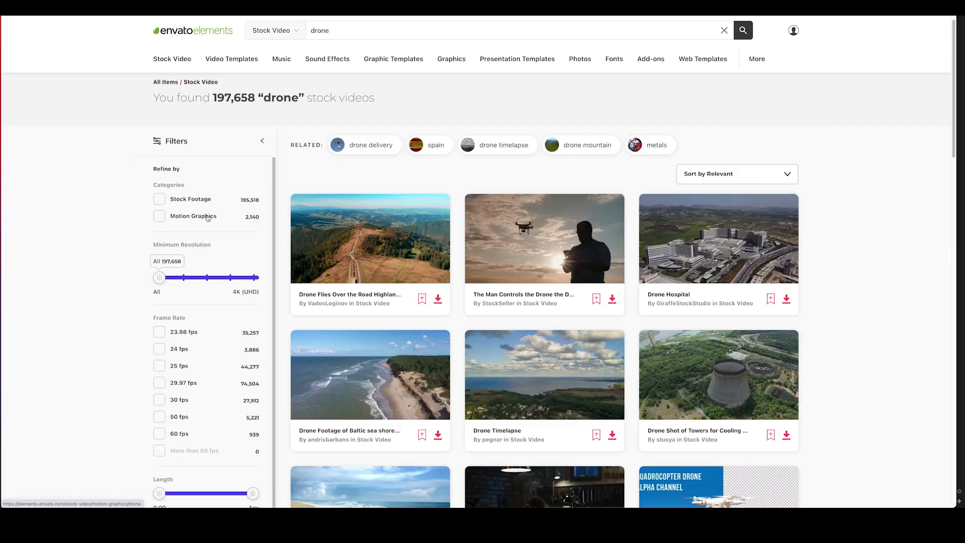
# Browse further through the drone results and preview the clip Flying Over a Rock on A Drone.
pyautogui.scroll(-1, 379, 328)
pyautogui.scroll(-3, 379, 329)
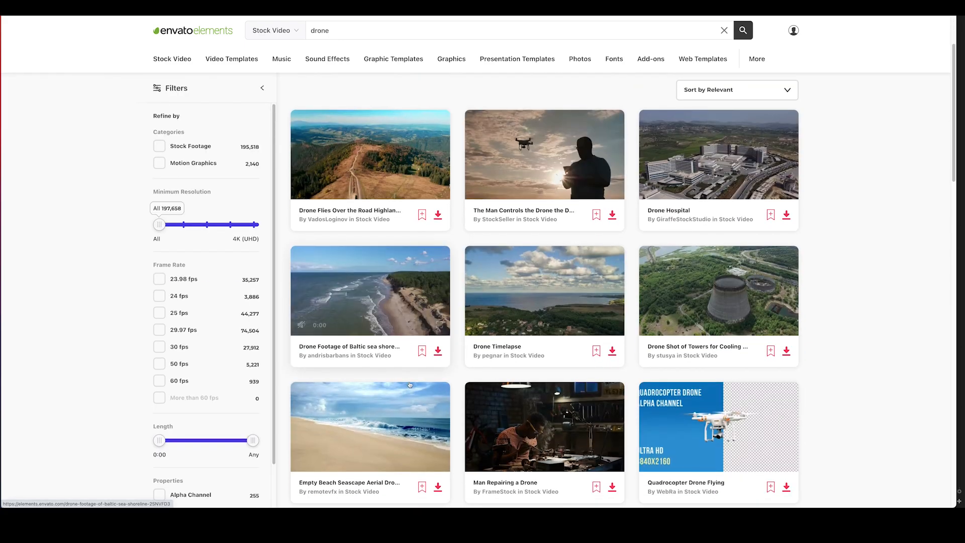
pyautogui.scroll(-6, 438, 393)
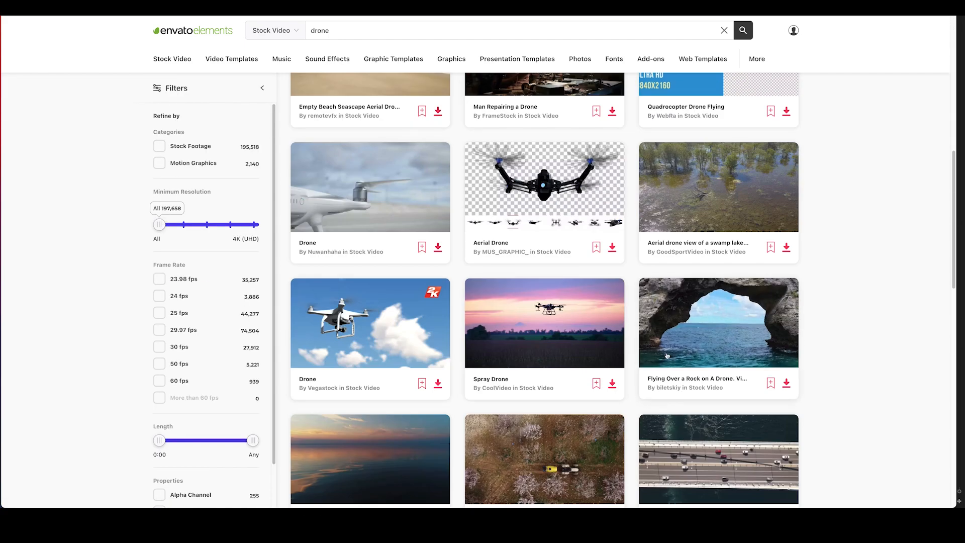
pyautogui.click(703, 345)
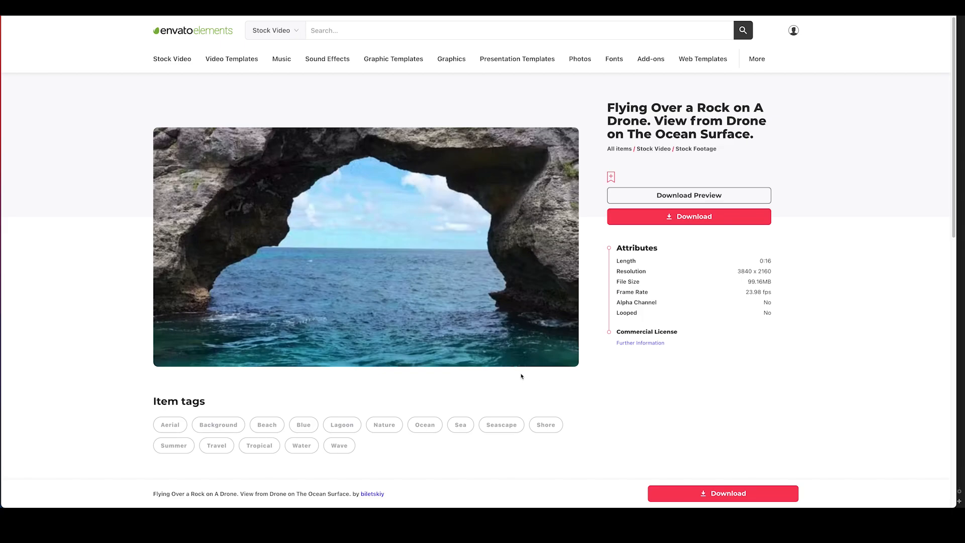
pyautogui.click(163, 357)
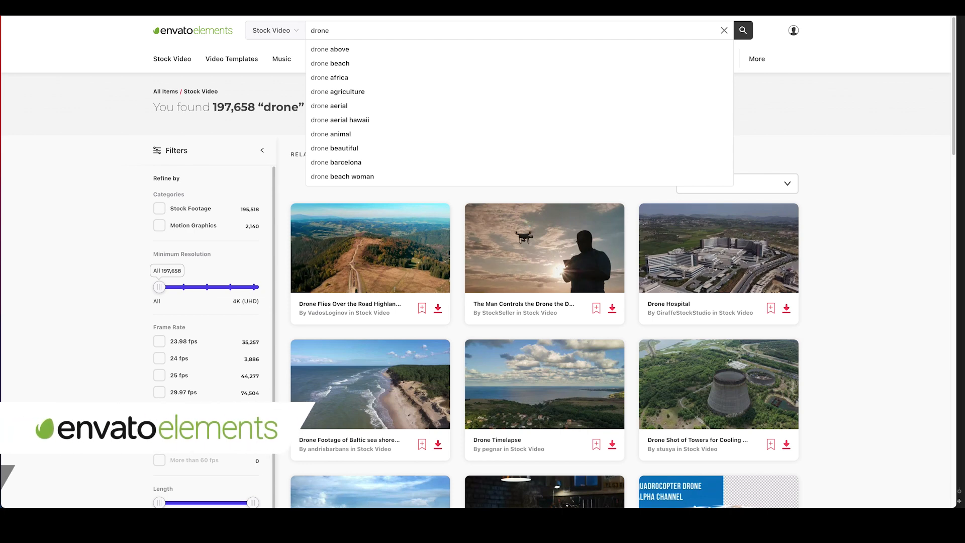
# Refine the stock video search to "drone korea" and preview the clip of the scenery of Jeju Island.
pyautogui.write('korea')
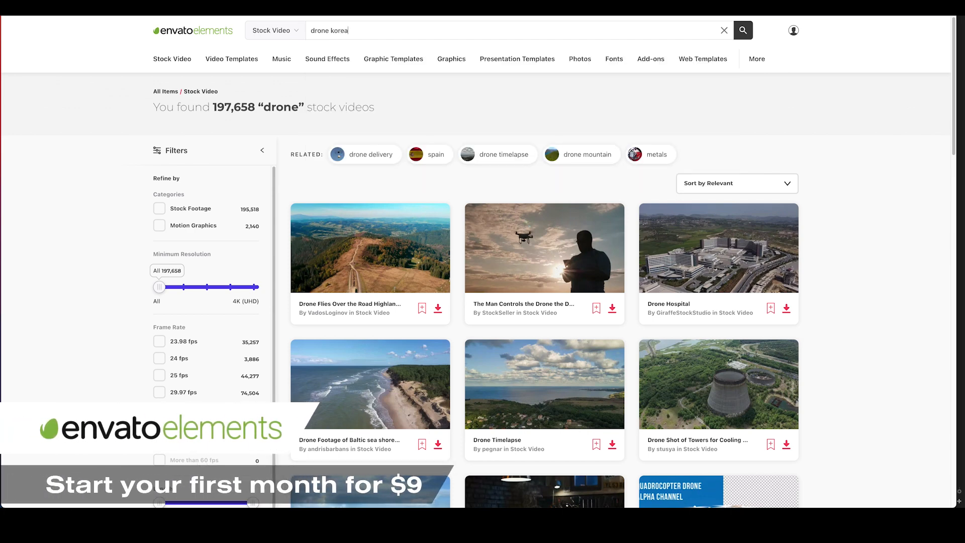
pyautogui.press('Return')
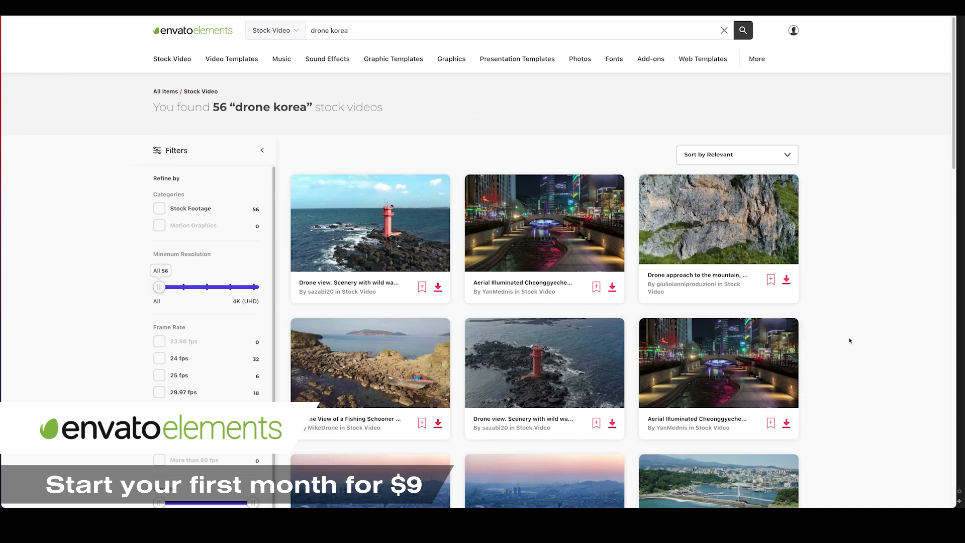
pyautogui.scroll(-3, 849, 339)
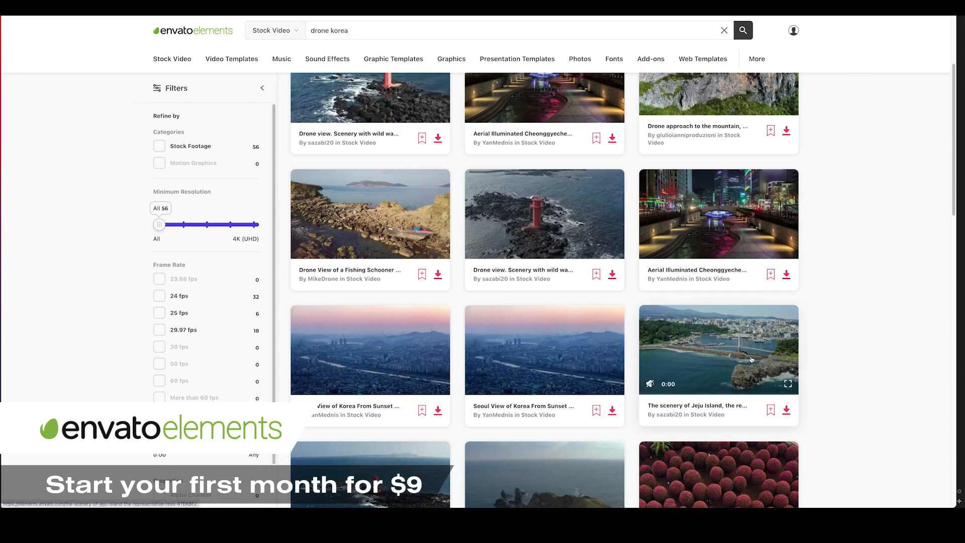
pyautogui.click(750, 359)
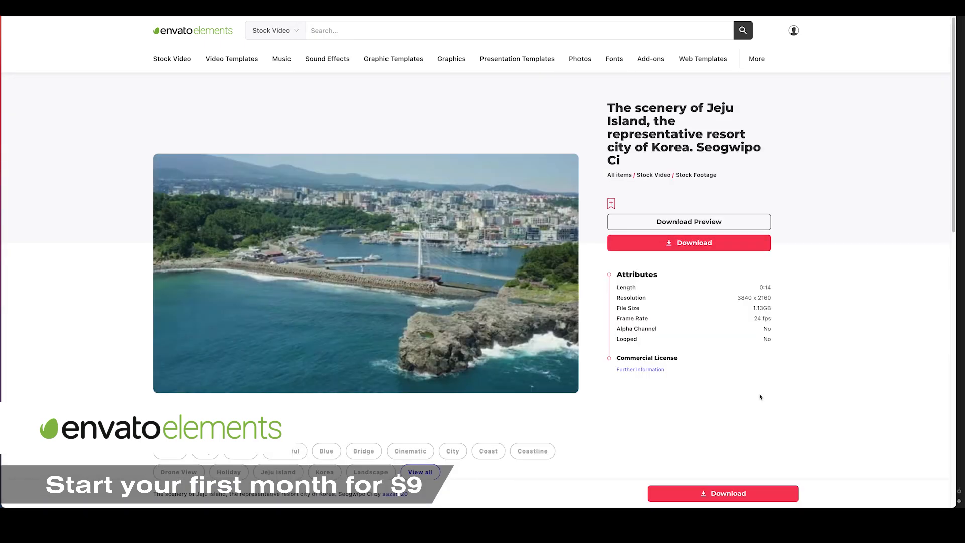
pyautogui.moveTo(217, 382)
pyautogui.click(162, 383)
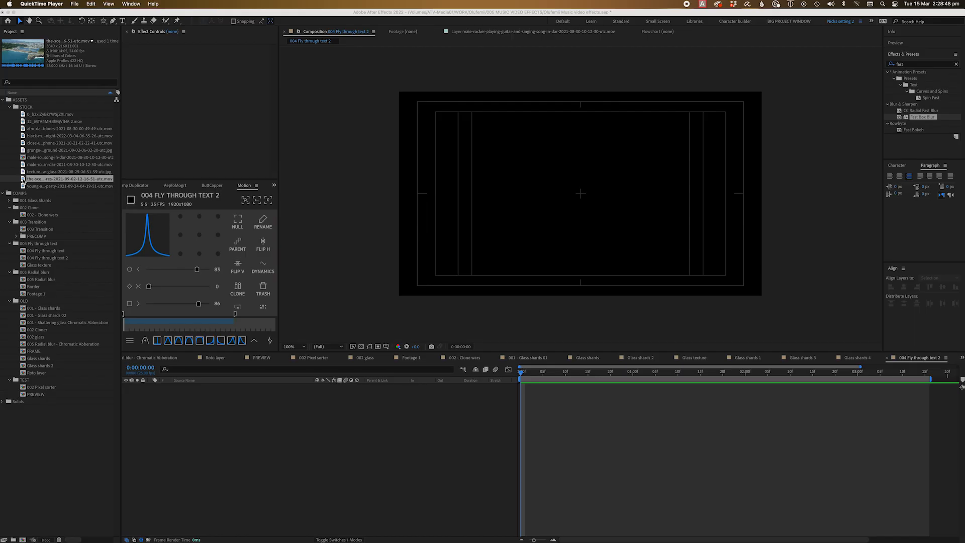
# Switch to After Effects, add the Jeju Island footage to the 004 Fly through text 2 composition, and fit it to the comp.
pyautogui.doubleClick(23, 179)
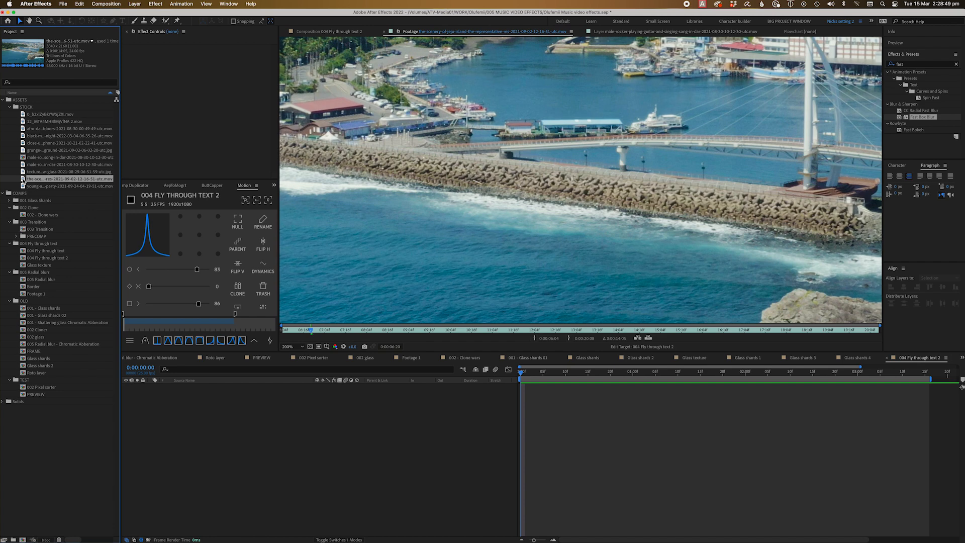
pyautogui.moveTo(59, 183); pyautogui.dragTo(470, 420)
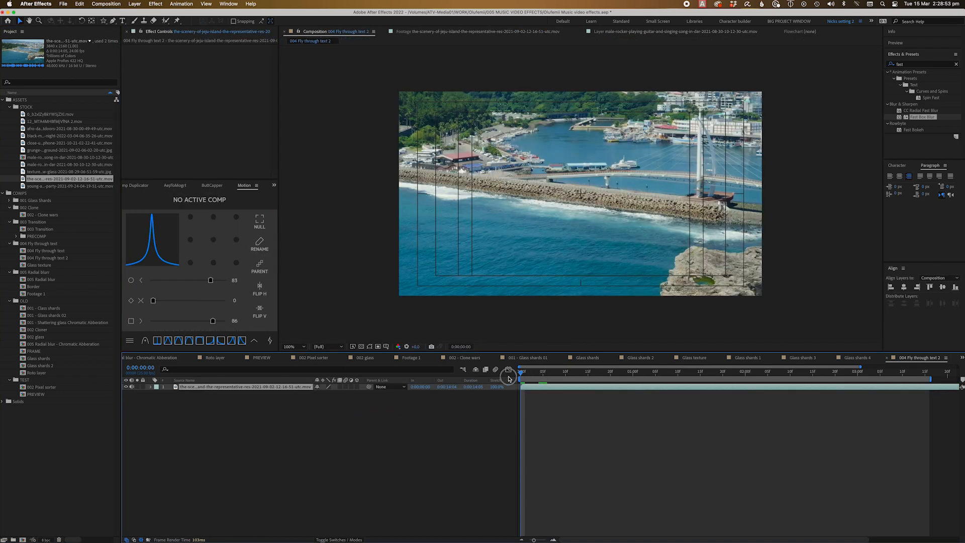
pyautogui.rightClick(271, 385)
pyautogui.click(221, 388)
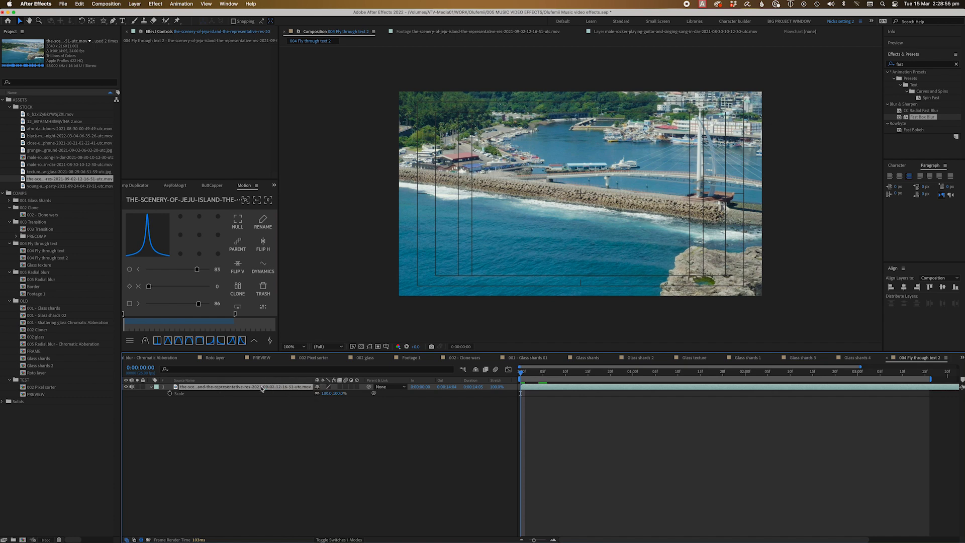
pyautogui.rightClick(262, 387)
pyautogui.moveTo(287, 353)
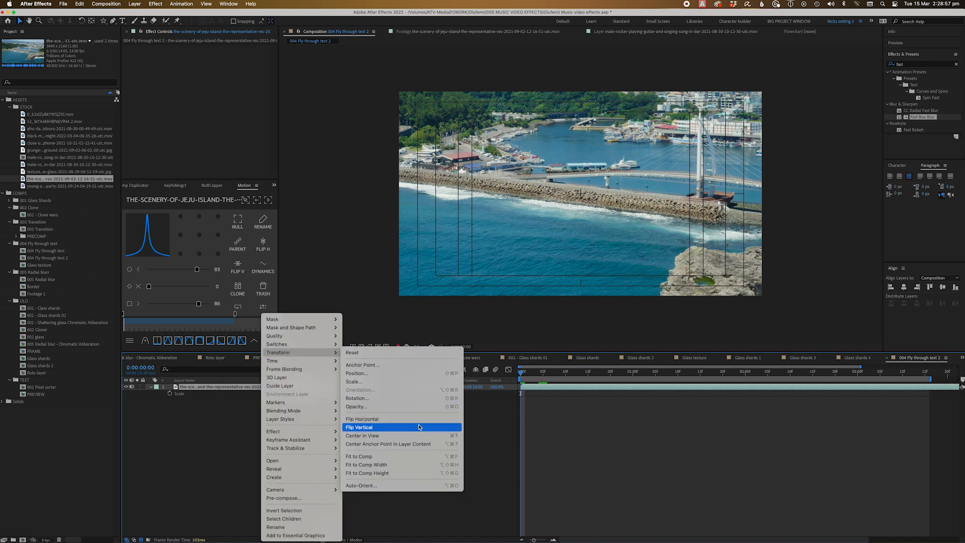
pyautogui.click(432, 456)
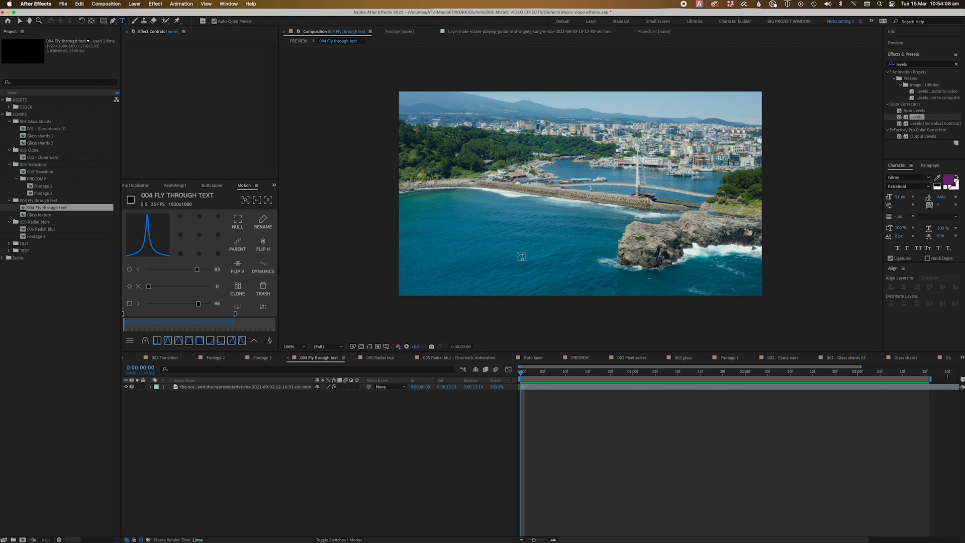
# Add a text layer reading "Olufemii" over the footage and set its font to Nimbus Sans Extd.
pyautogui.click(615, 213)
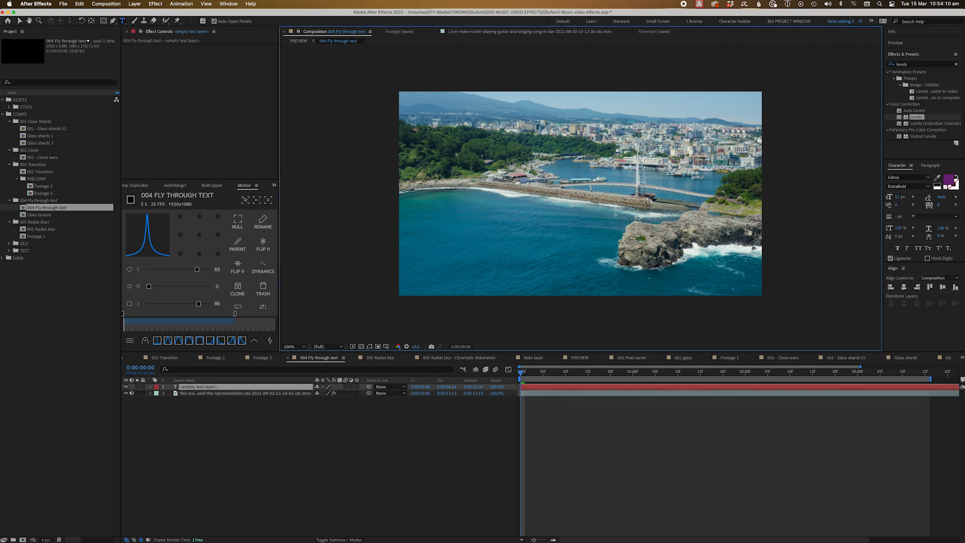
pyautogui.write('Olufemii')
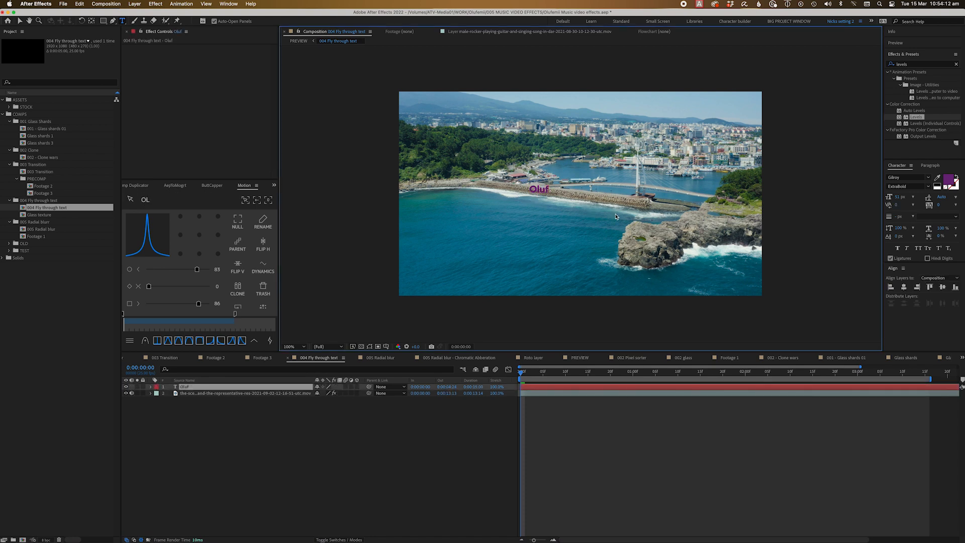
pyautogui.click(894, 178)
pyautogui.write('nimb')
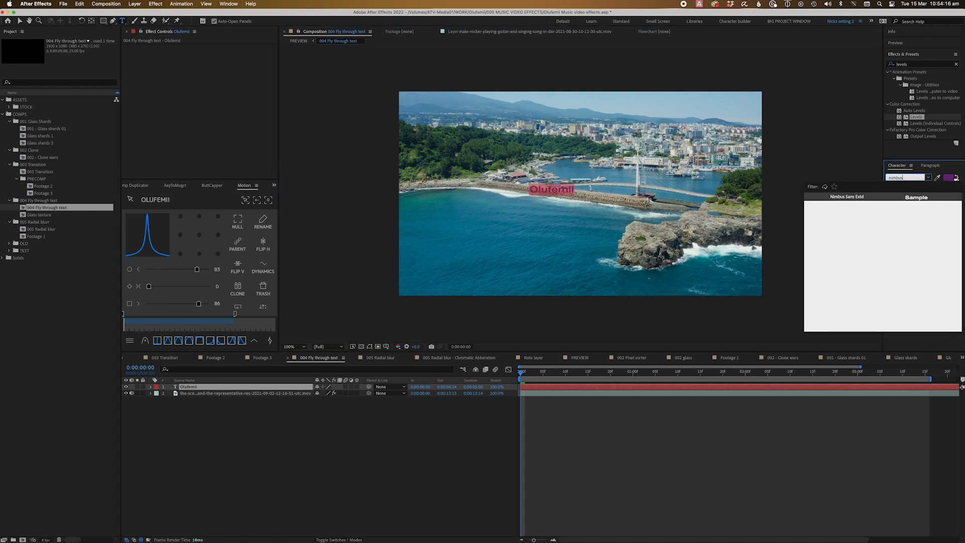
pyautogui.write('us')
pyautogui.press('Return')
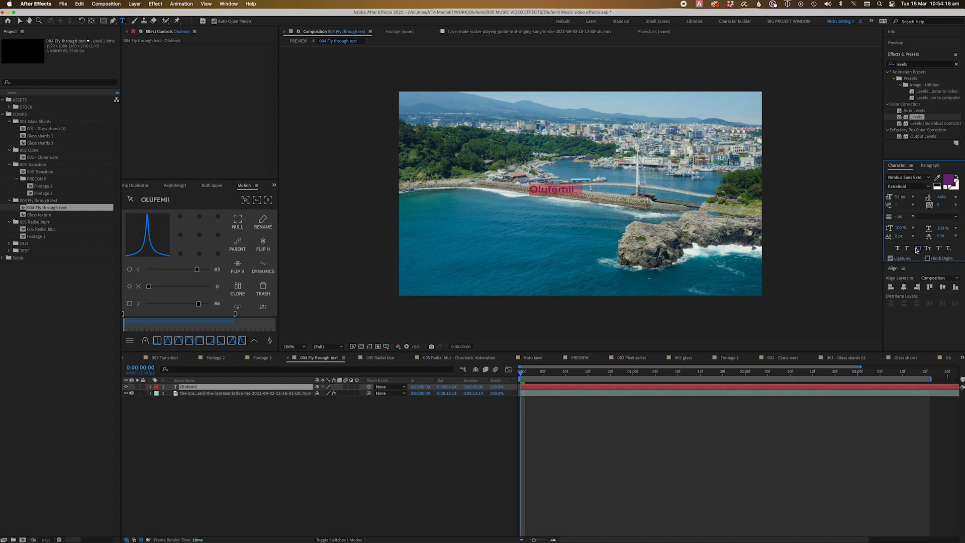
# Style the title in bold white (FFFFFF) all caps at 123 px and centre it in the composition.
pyautogui.click(945, 178)
pyautogui.write('ffffff')
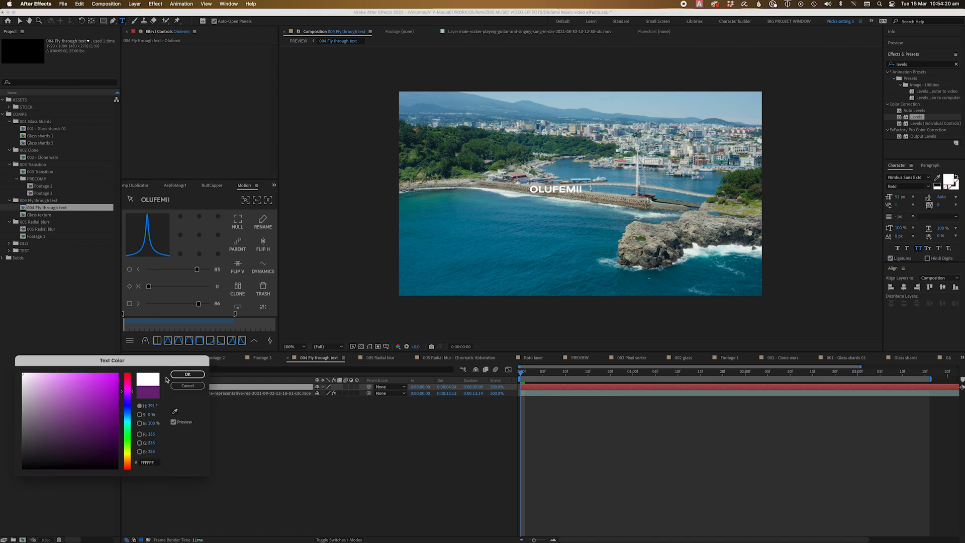
pyautogui.click(188, 374)
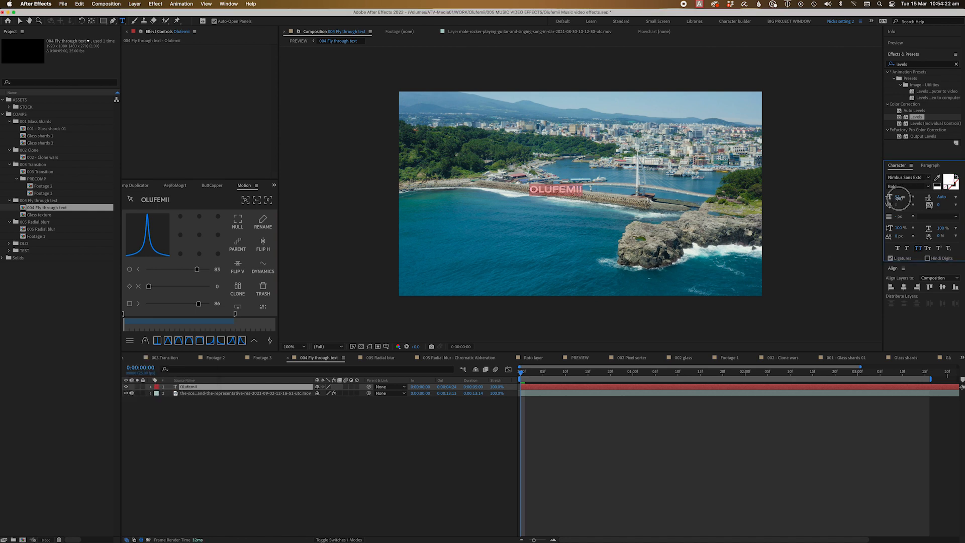
pyautogui.moveTo(898, 198); pyautogui.dragTo(921, 194)
pyautogui.click(903, 287)
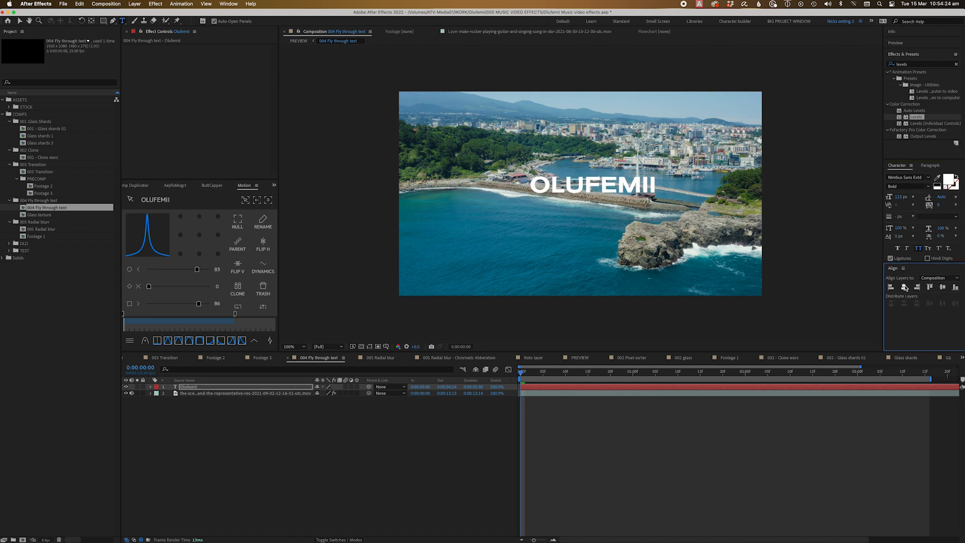
pyautogui.click(944, 288)
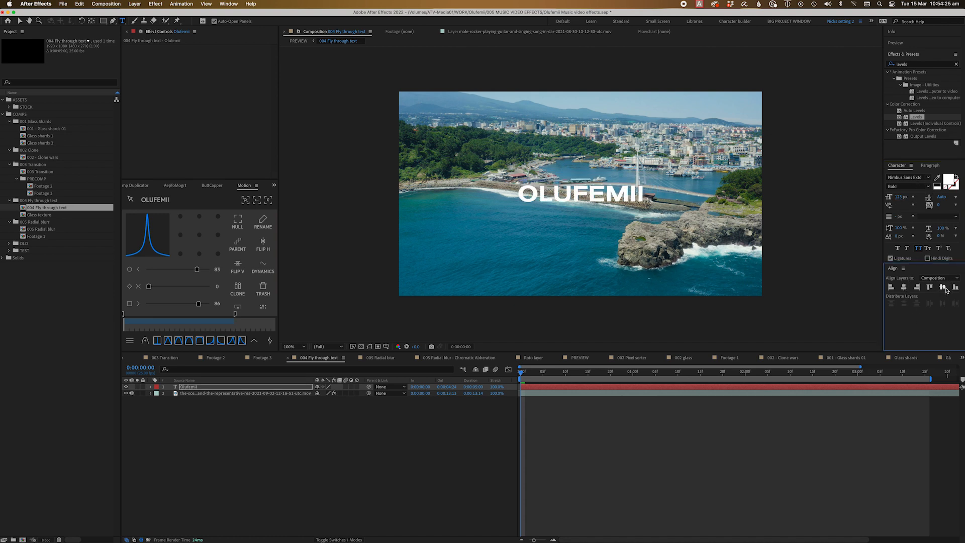
# Centre-align the title's paragraph text and recentre the layer horizontally in the composition.
pyautogui.click(704, 466)
pyautogui.click(634, 388)
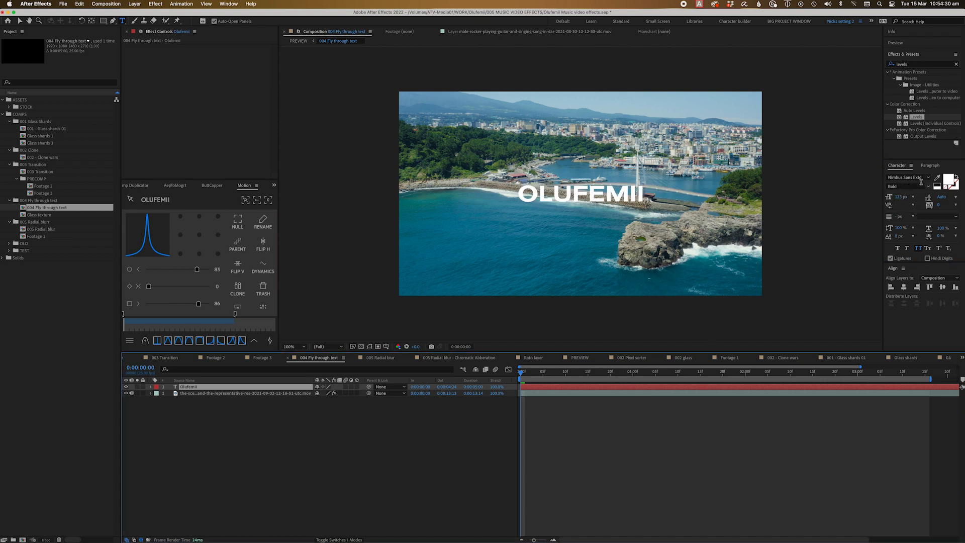
pyautogui.click(928, 168)
pyautogui.click(899, 176)
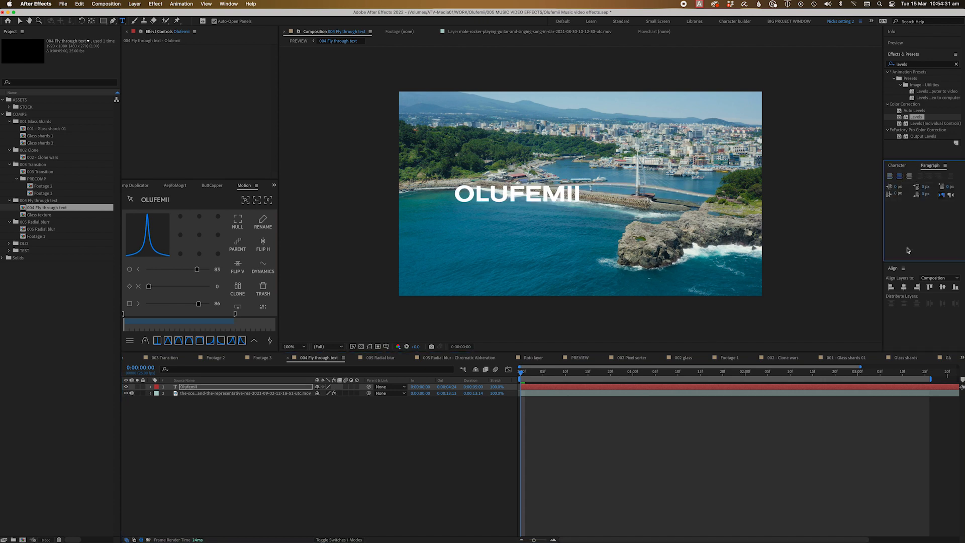
pyautogui.click(903, 287)
# Scale the title to 199% and use the title/action safe guides to centre it vertically in the frame.
pyautogui.click(861, 390)
pyautogui.press('s')
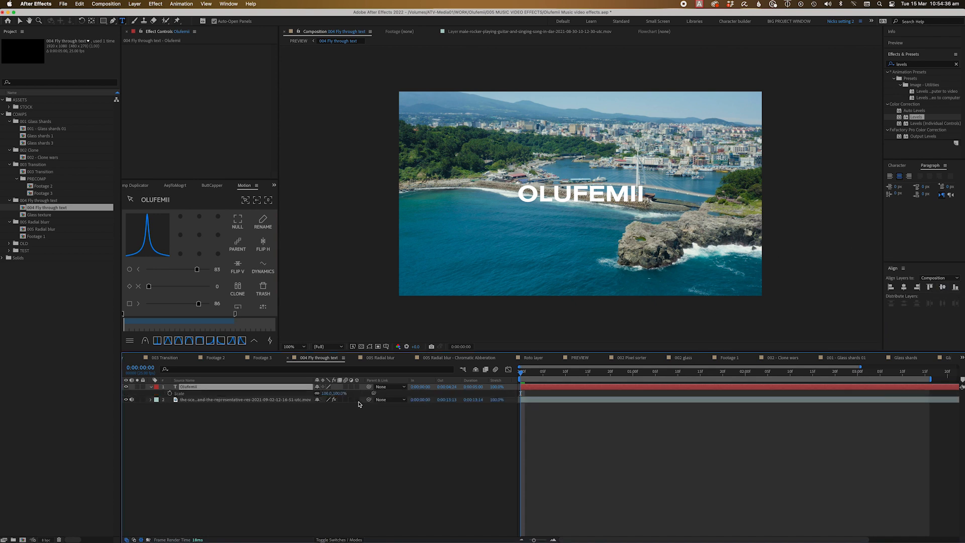
pyautogui.moveTo(326, 393); pyautogui.dragTo(347, 387)
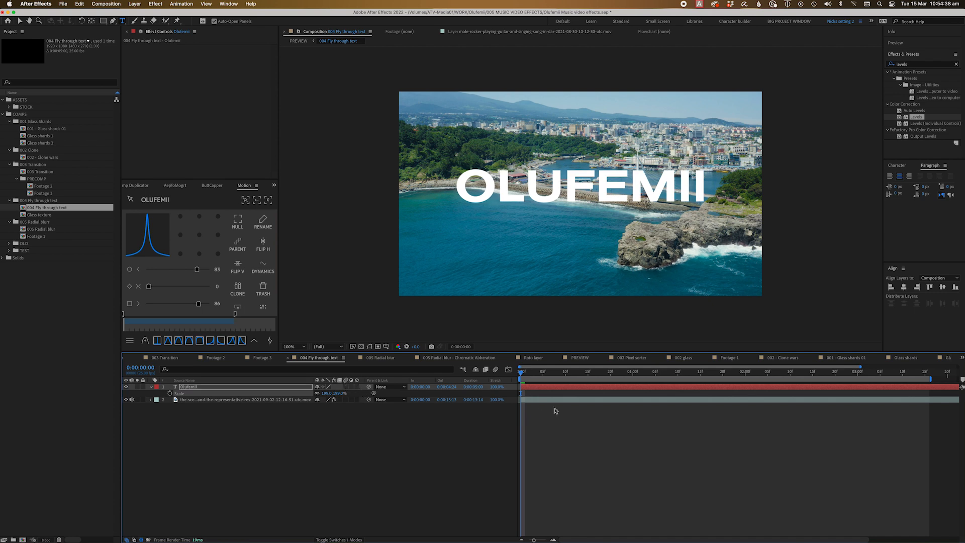
pyautogui.press('v')
pyautogui.click(386, 346)
pyautogui.click(405, 351)
pyautogui.click(463, 420)
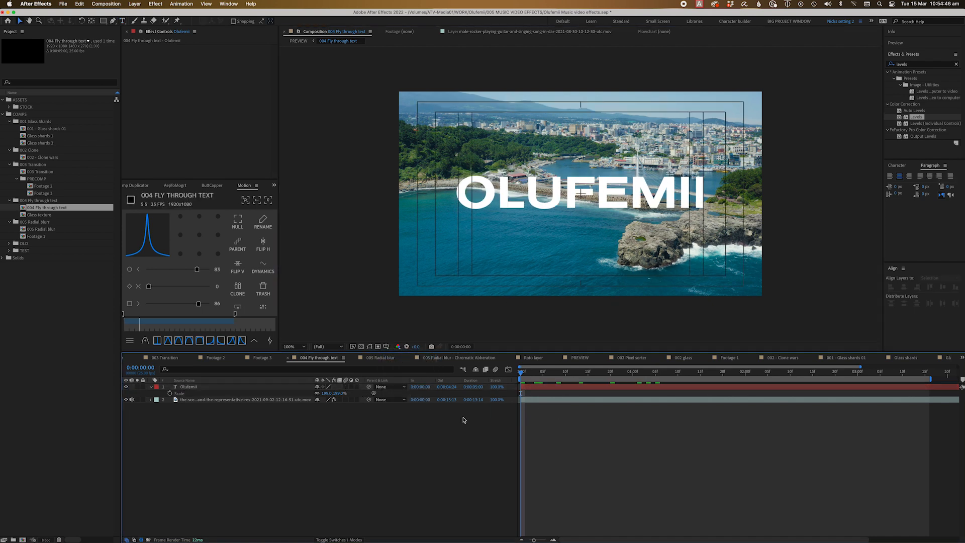
# Create a black (000000) full-frame solid between the title and the drone footage layer.
pyautogui.click(201, 400)
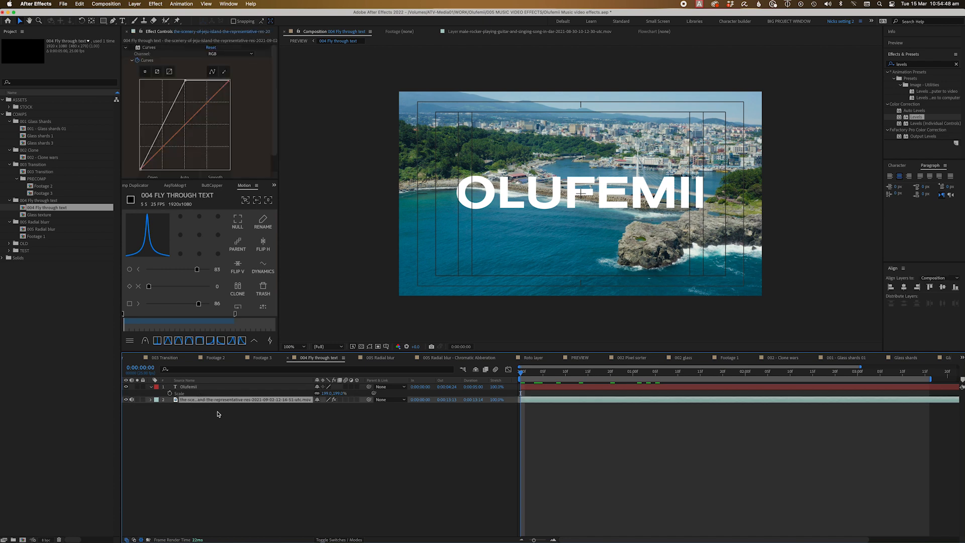
pyautogui.rightClick(553, 419)
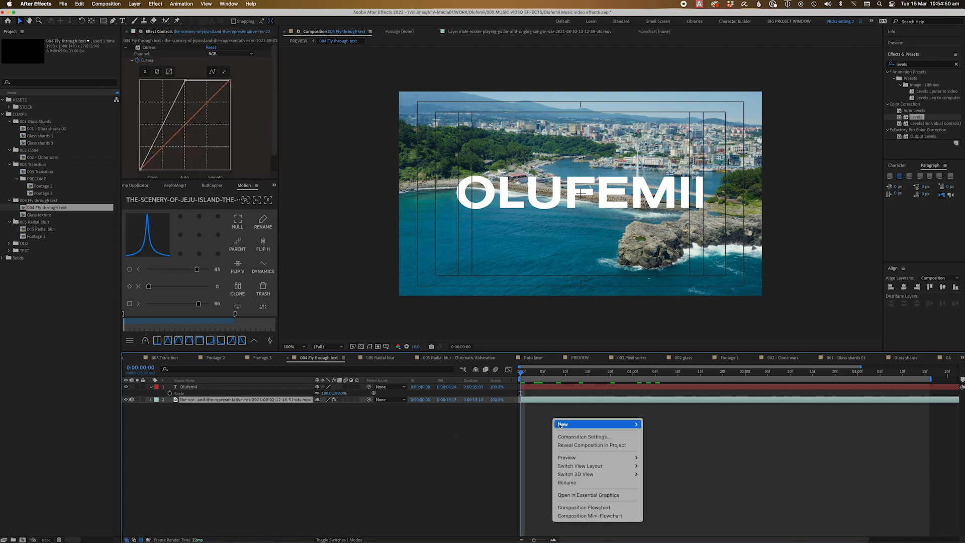
pyautogui.moveTo(595, 424)
pyautogui.click(674, 445)
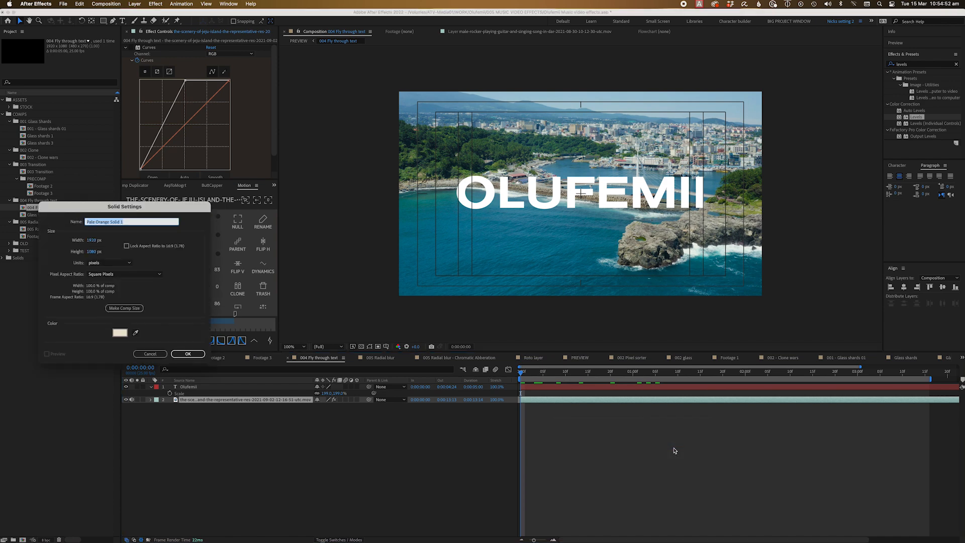
pyautogui.click(123, 335)
pyautogui.moveTo(81, 402); pyautogui.dragTo(198, 539)
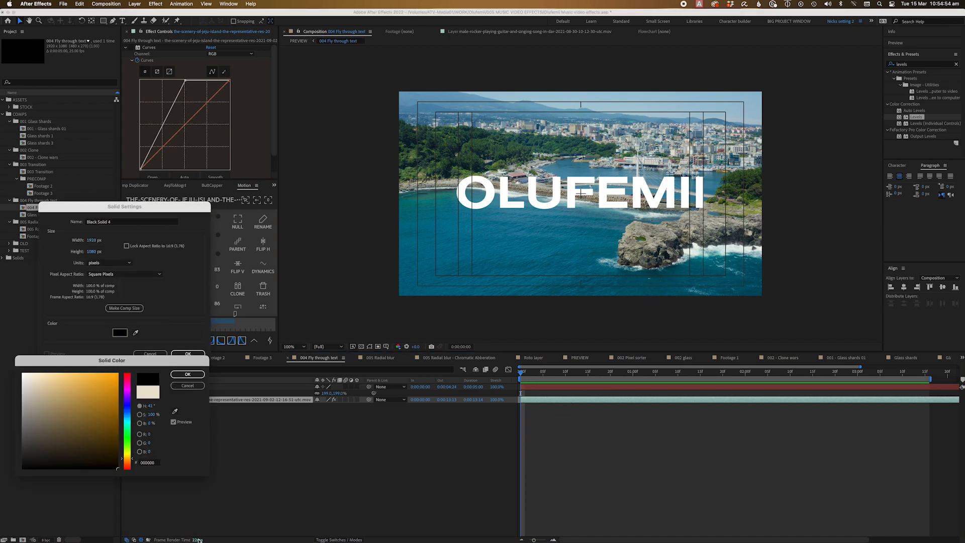
pyautogui.click(183, 375)
pyautogui.click(188, 353)
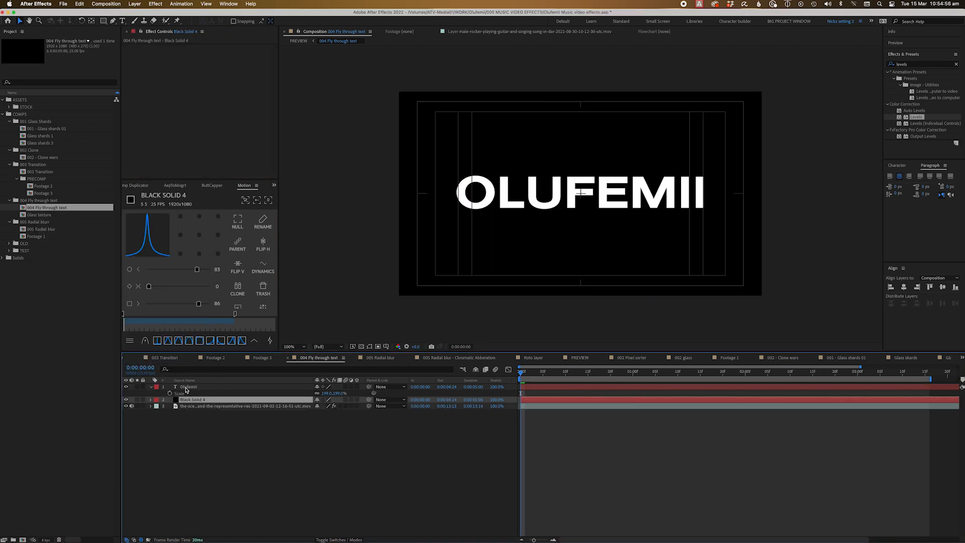
# Set the black solid's track matte to Alpha Inverted Matte using the title layer.
pyautogui.click(362, 447)
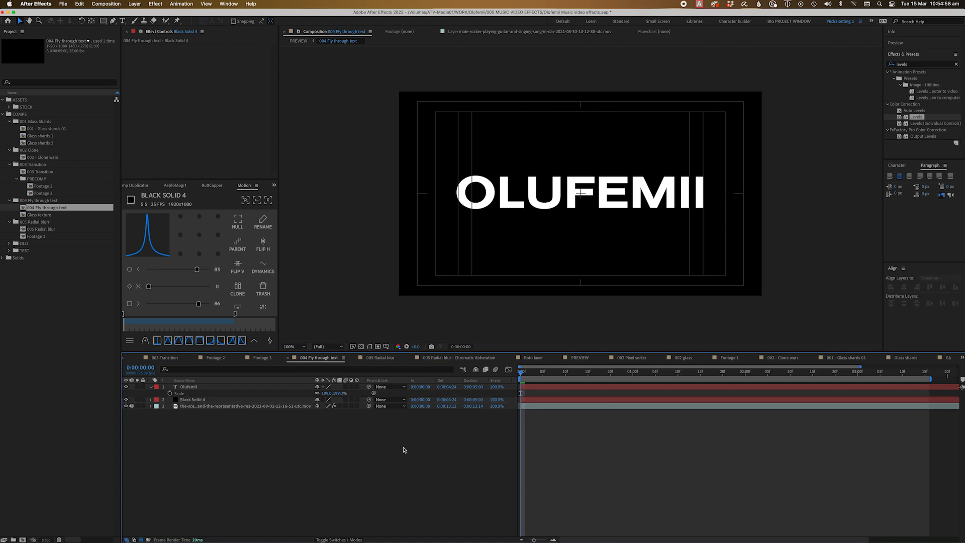
pyautogui.click(336, 539)
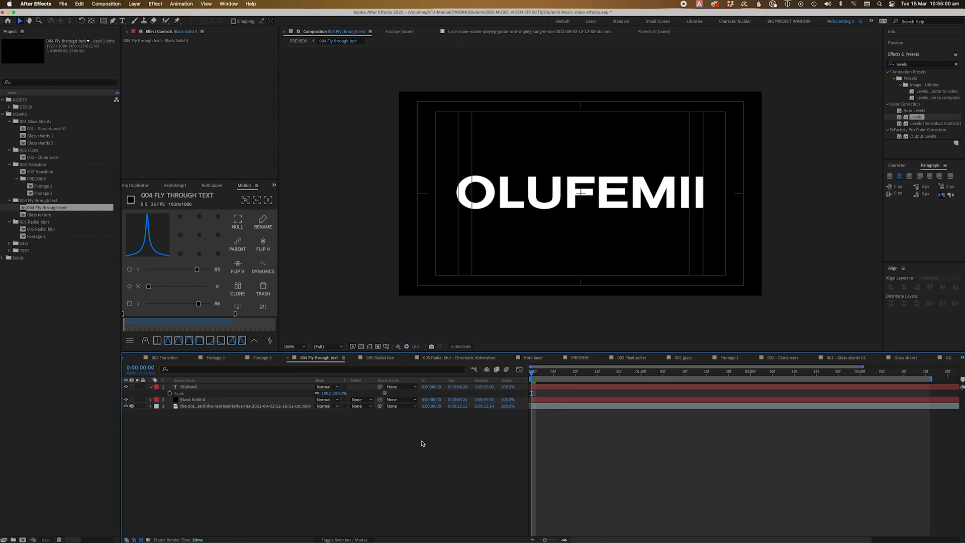
pyautogui.click(361, 399)
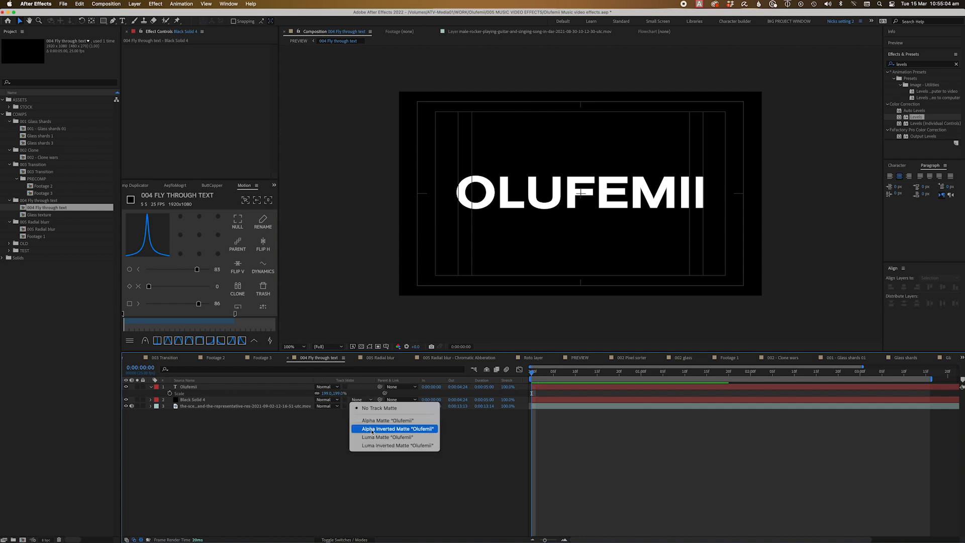
pyautogui.click(371, 428)
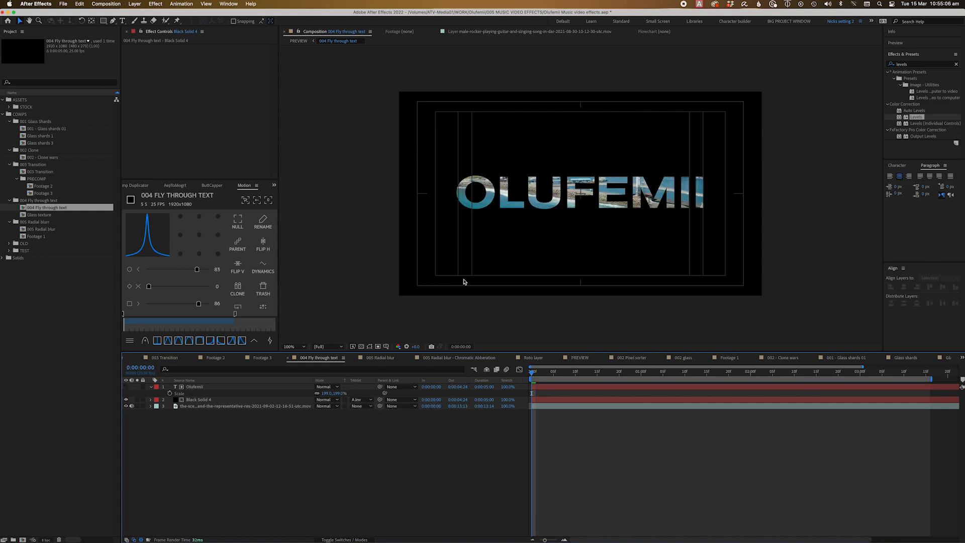
# Show the Switches column alongside the layer modes and make the title a 3D layer.
pyautogui.click(198, 399)
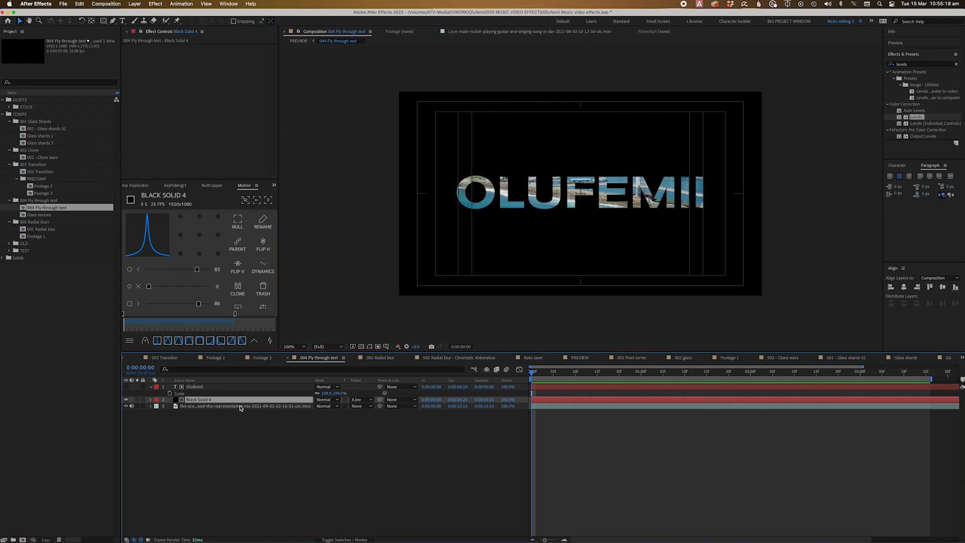
pyautogui.click(204, 387)
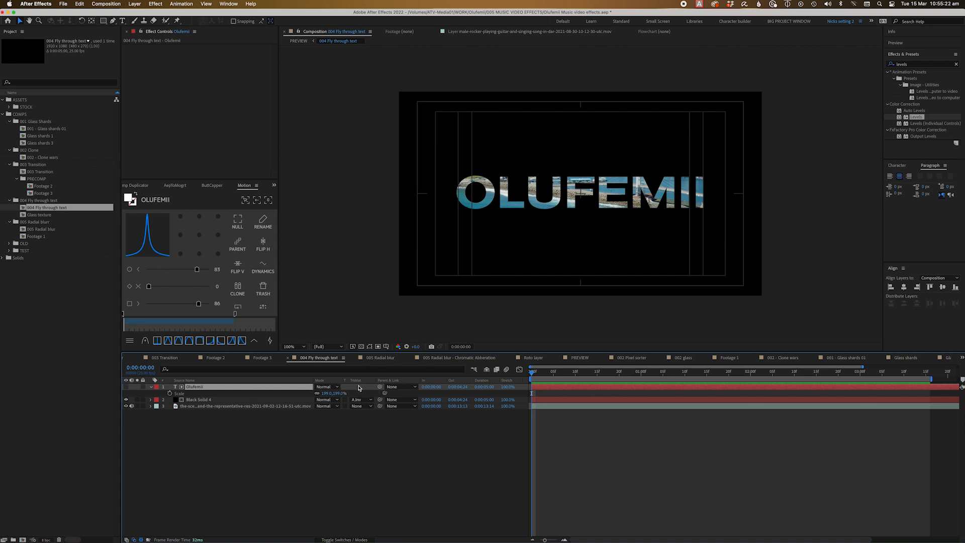
pyautogui.rightClick(220, 383)
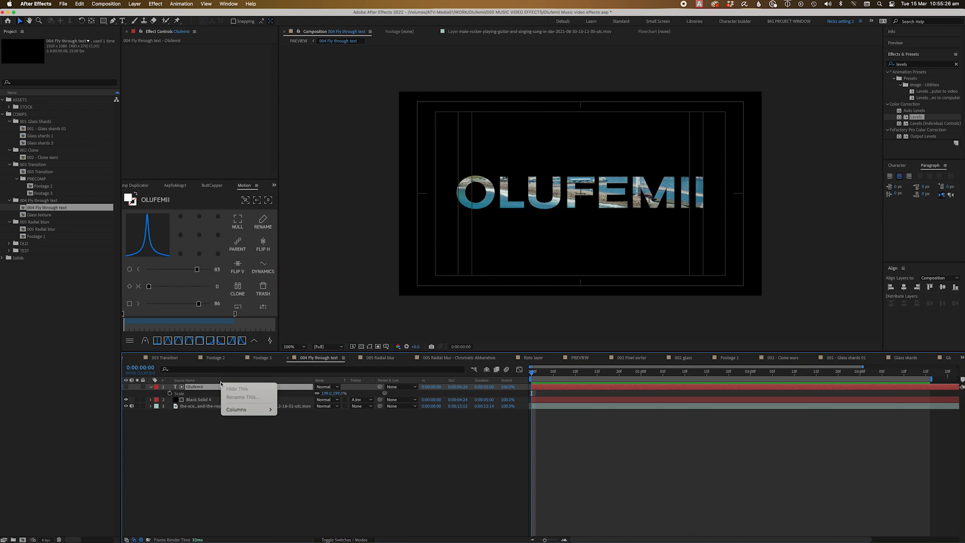
pyautogui.moveTo(254, 409)
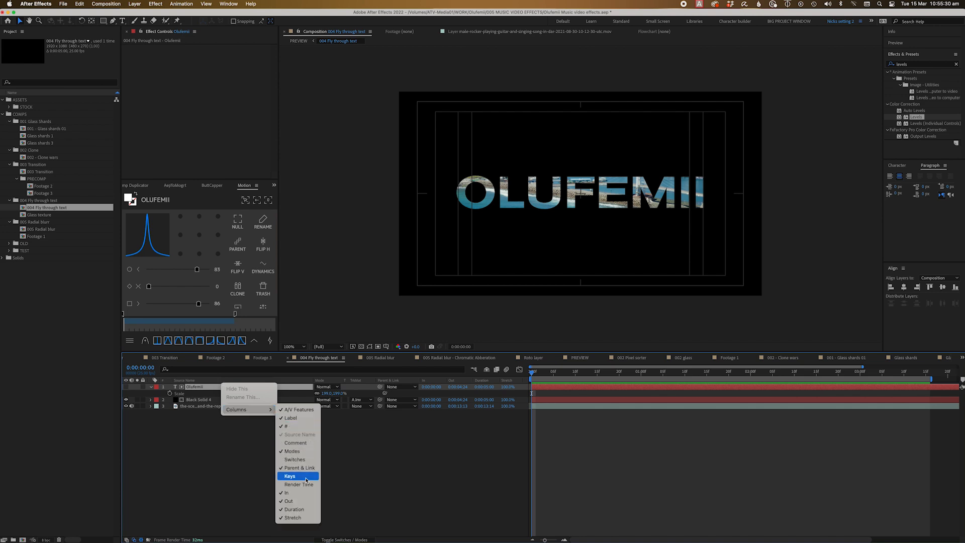
pyautogui.click(295, 459)
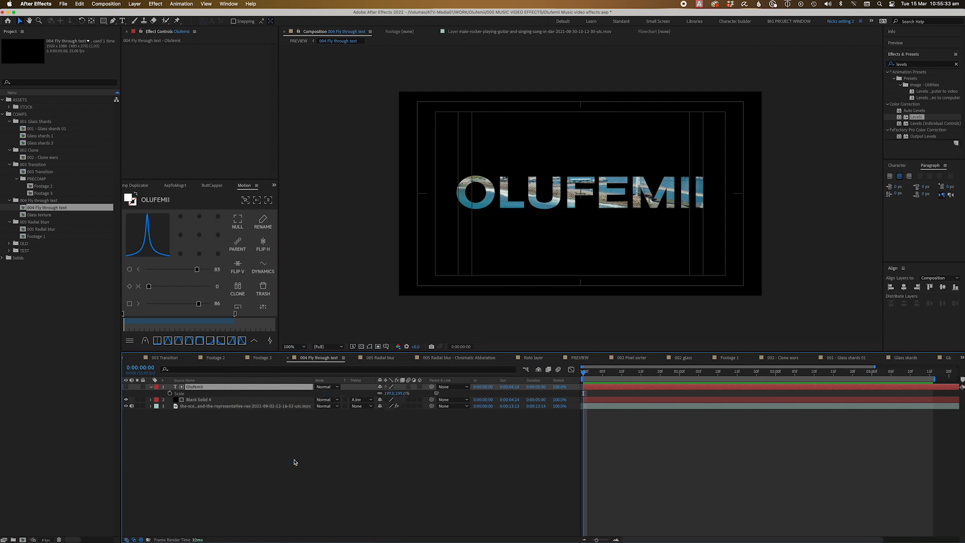
pyautogui.click(420, 387)
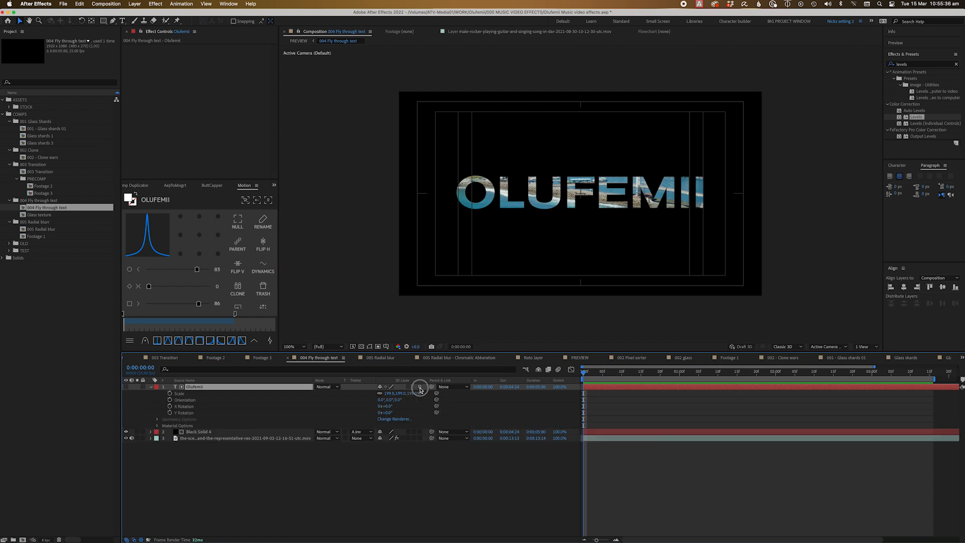
# Keyframe the title's Position at 0:00:01:00, and at 0:00:02:09 move it along negative Z until it passes the camera.
pyautogui.click(282, 464)
pyautogui.moveTo(611, 373); pyautogui.dragTo(680, 376)
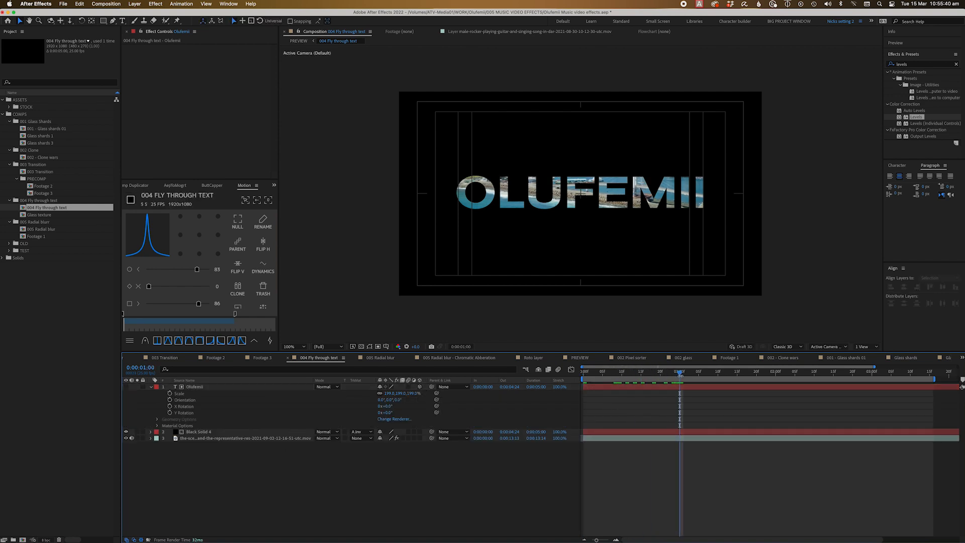
pyautogui.press('p')
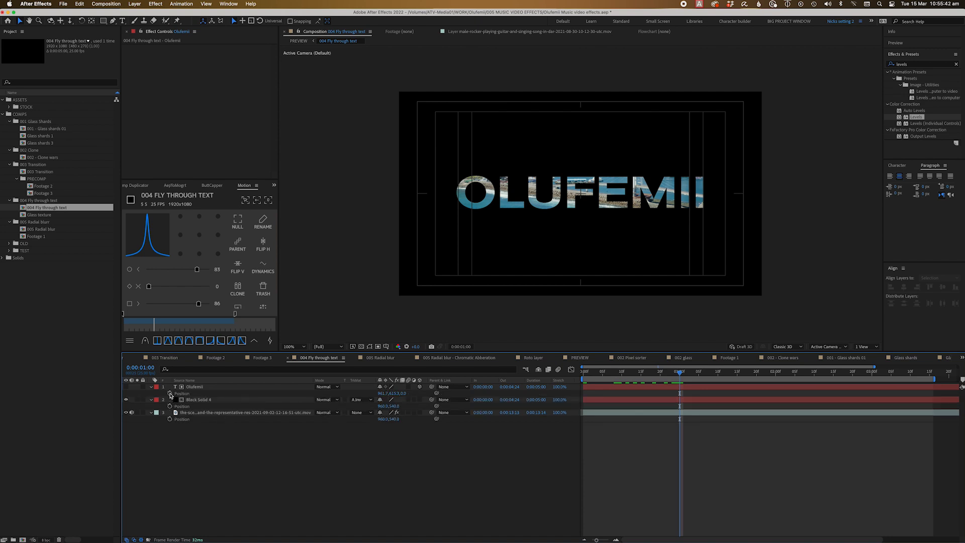
pyautogui.click(169, 393)
pyautogui.moveTo(738, 377); pyautogui.dragTo(809, 379)
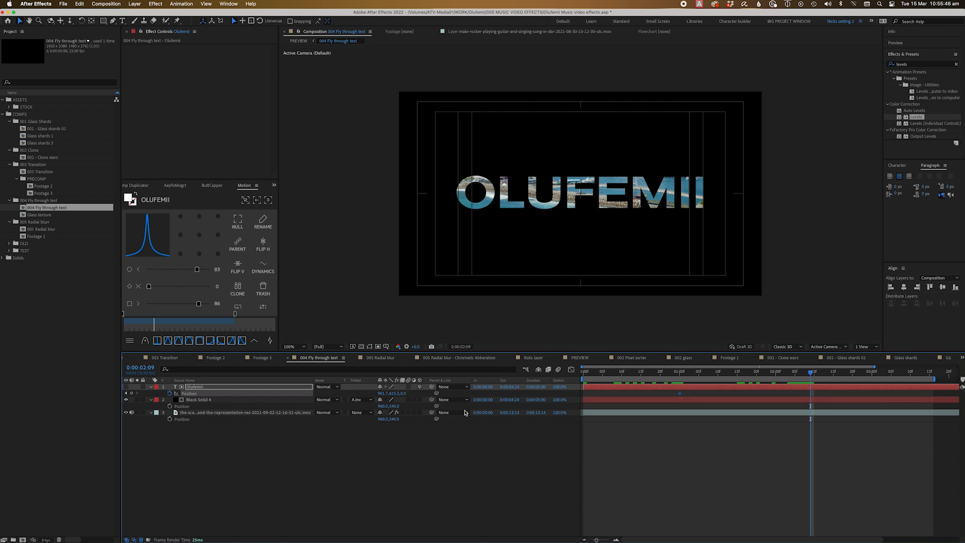
pyautogui.moveTo(404, 392); pyautogui.dragTo(339, 405)
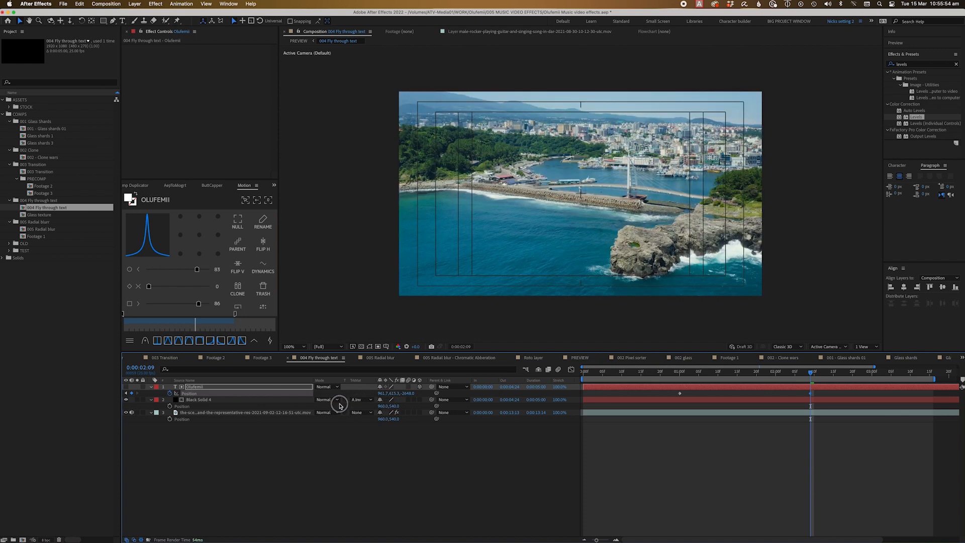
pyautogui.moveTo(334, 405); pyautogui.dragTo(339, 405)
# Preview the title fly-through from 0:00:00:18 and again from the start of the composition.
pyautogui.moveTo(674, 372); pyautogui.dragTo(652, 376)
pyautogui.press('space')
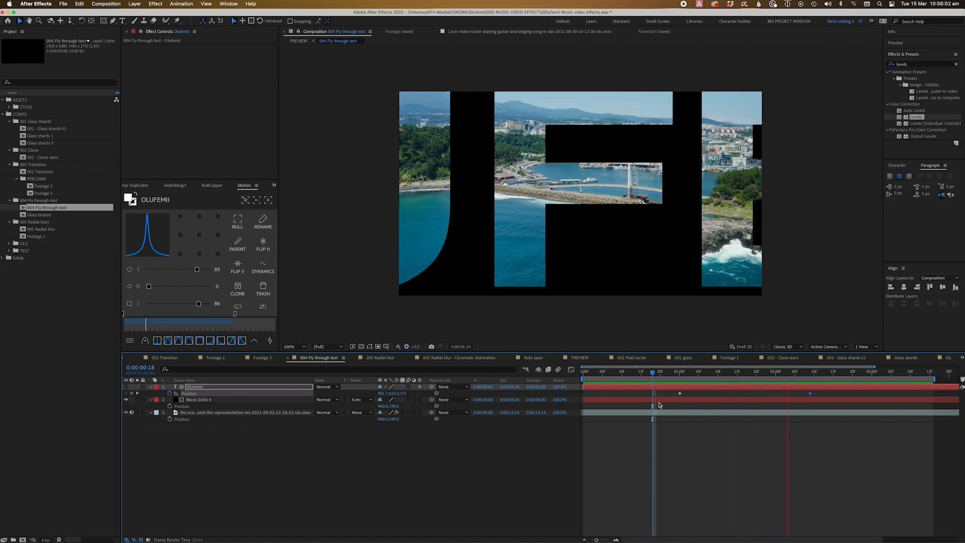
pyautogui.press('space')
pyautogui.moveTo(671, 374); pyautogui.dragTo(582, 397)
pyautogui.press('space')
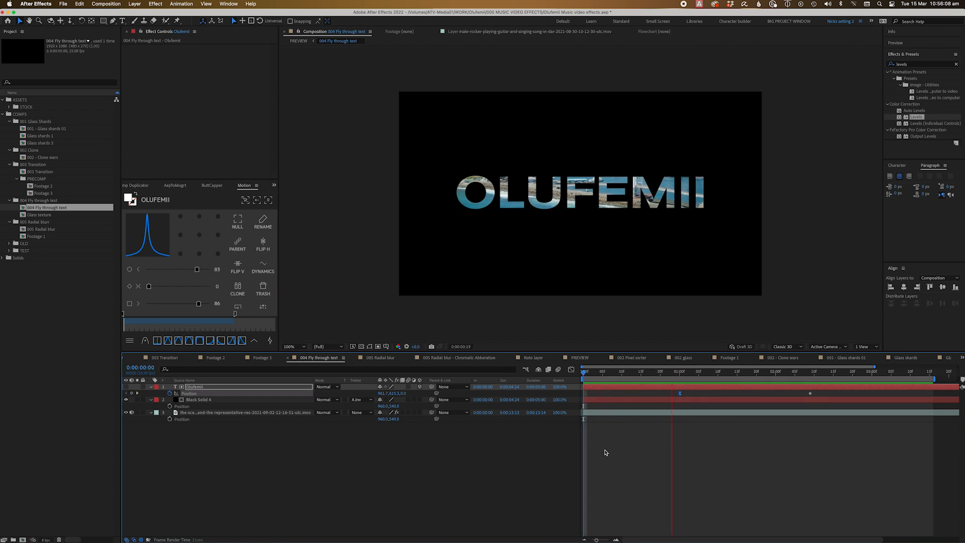
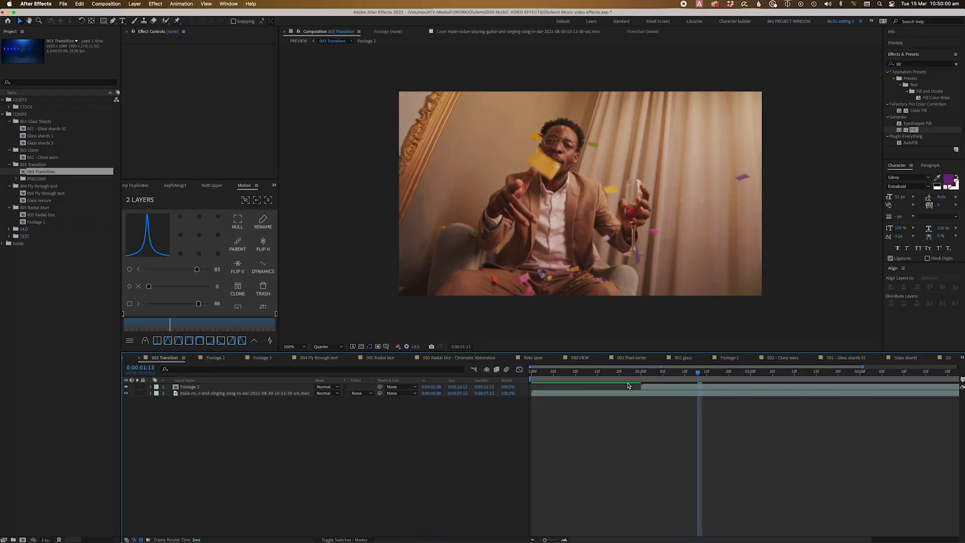
# Play back the 003 Transition composition and park the playhead at 0:00:01:00, where Footage 2 starts.
pyautogui.click(582, 378)
pyautogui.press('space')
pyautogui.moveTo(645, 396); pyautogui.dragTo(641, 377)
# Find the Levels effect and apply it to the Footage 2 layer beneath its Tint effect.
pyautogui.click(652, 387)
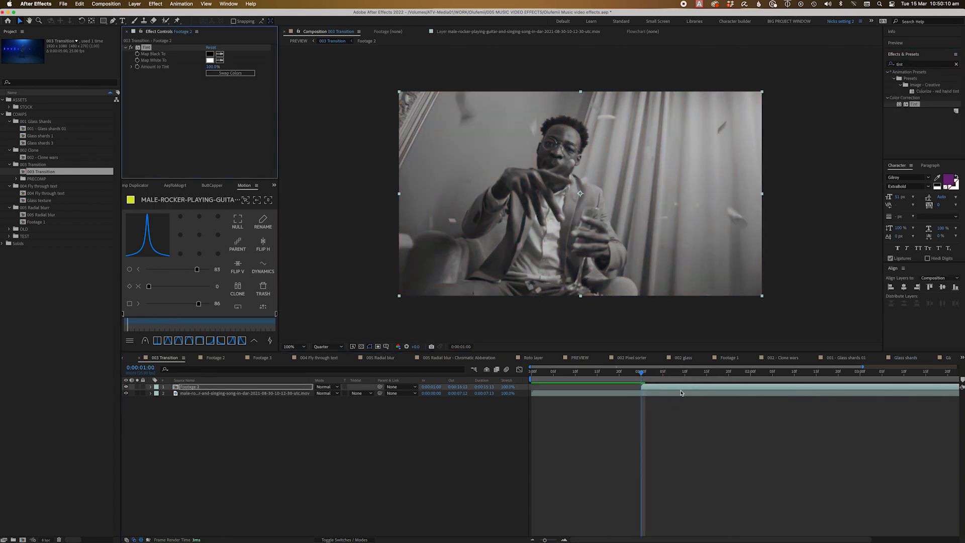
pyautogui.click(680, 409)
pyautogui.click(663, 387)
pyautogui.doubleClick(912, 65)
pyautogui.write('levels')
pyautogui.moveTo(916, 116); pyautogui.dragTo(144, 94)
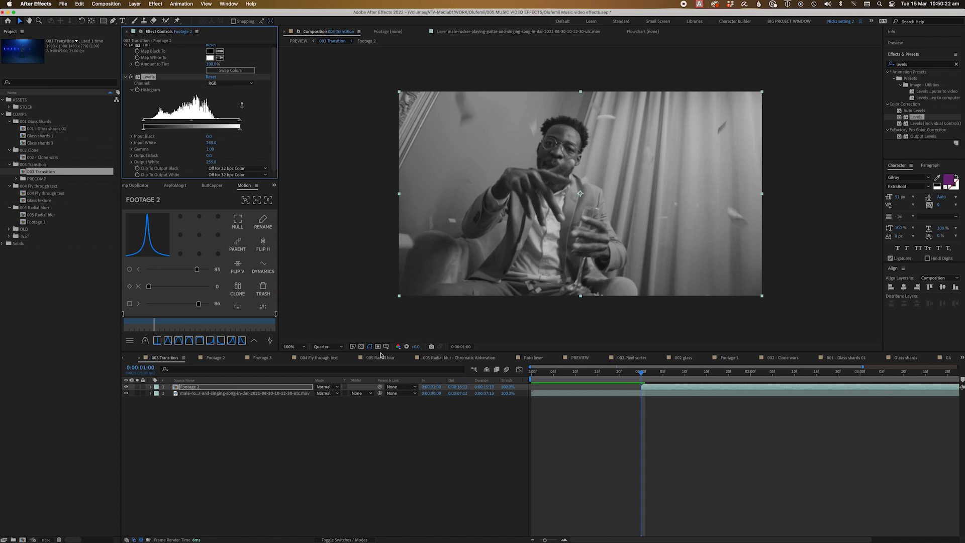
# Keyframe the Levels Histogram of Footage 2 at 0:00:01:00 with Input Black raised to 237.
pyautogui.click(151, 386)
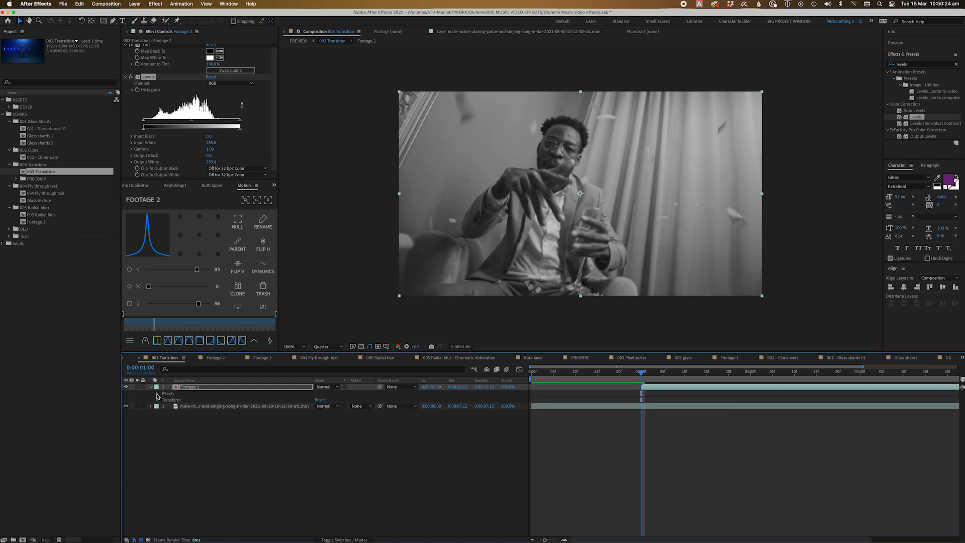
pyautogui.click(158, 394)
pyautogui.click(162, 407)
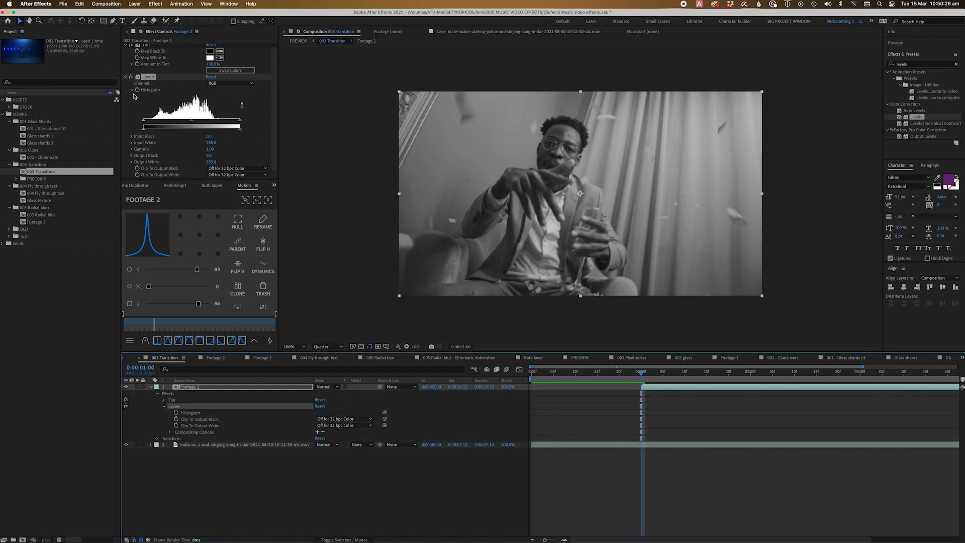
pyautogui.click(175, 412)
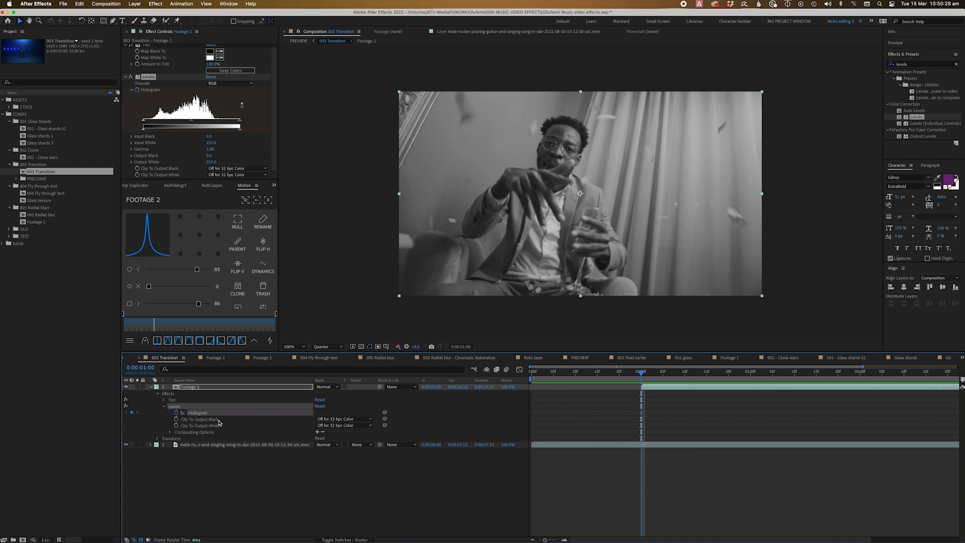
pyautogui.click(248, 116)
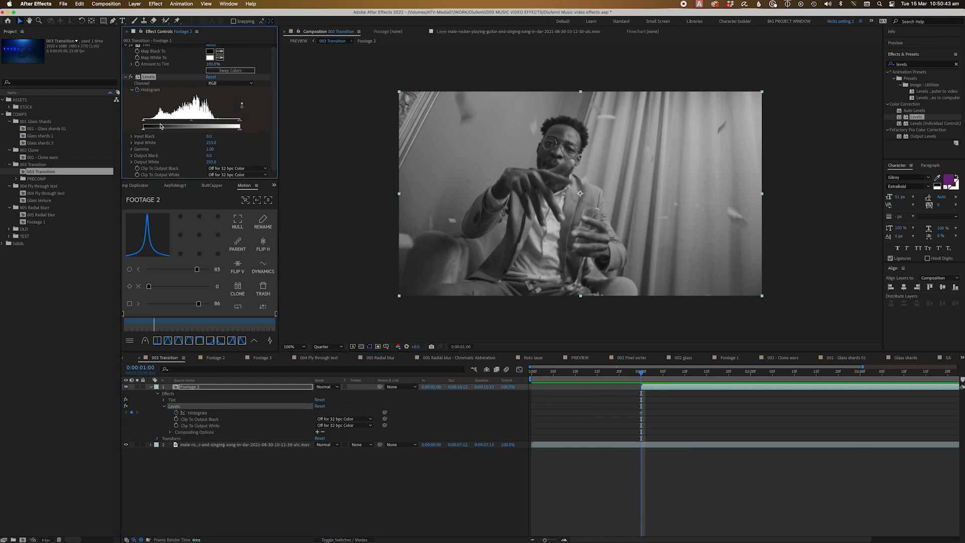
pyautogui.moveTo(143, 122); pyautogui.dragTo(233, 129)
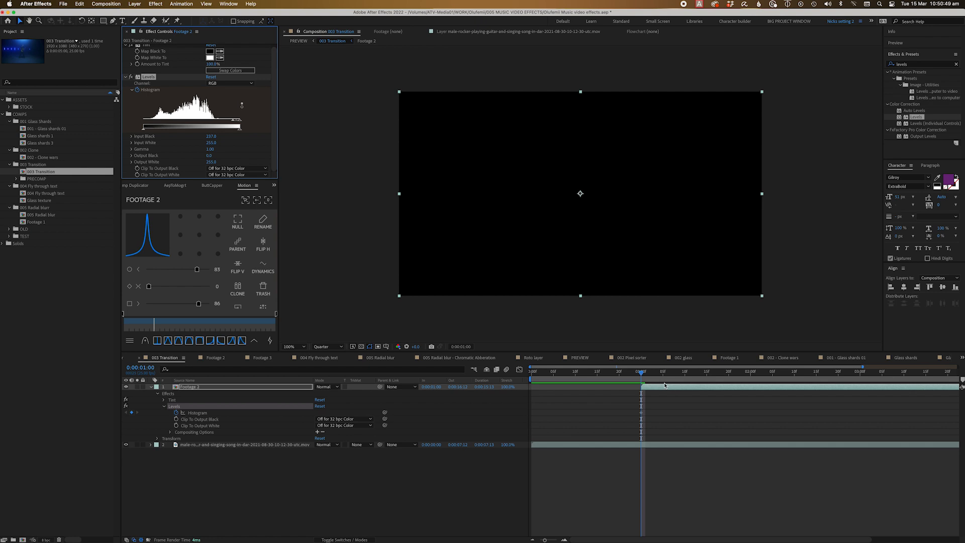
# At 0:00:02:00, set the Levels Input Black to 0 and lower Input White to about 16.
pyautogui.moveTo(647, 377); pyautogui.dragTo(750, 377)
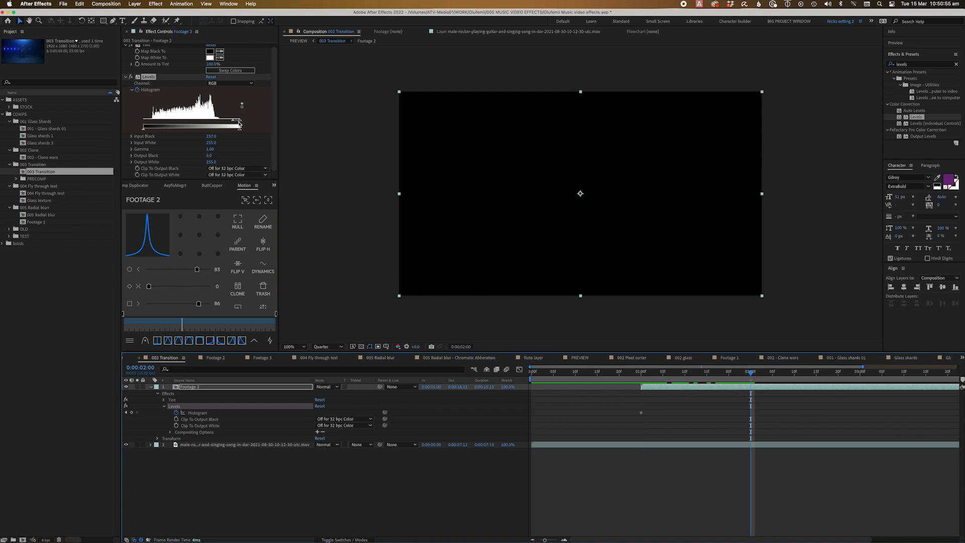
pyautogui.moveTo(236, 122); pyautogui.dragTo(143, 123)
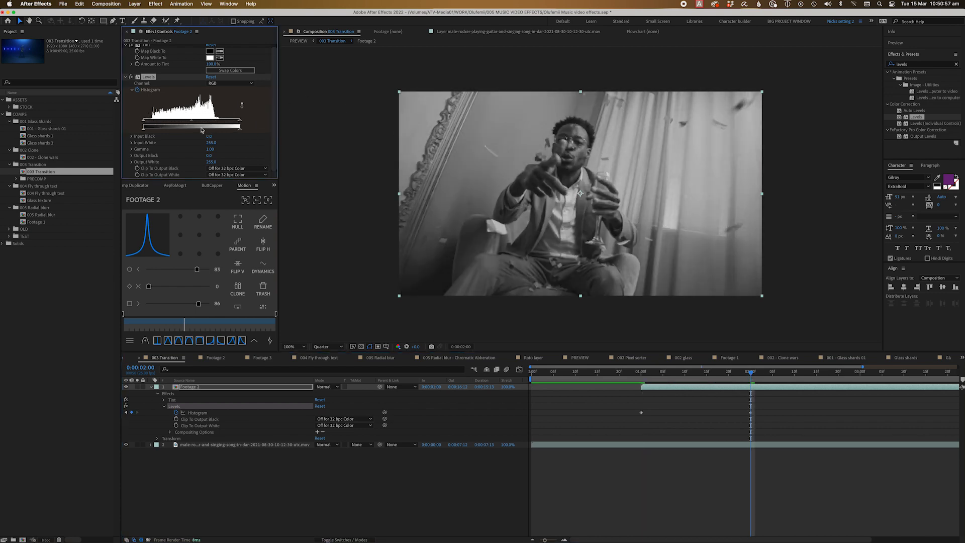
pyautogui.moveTo(241, 122); pyautogui.dragTo(150, 125)
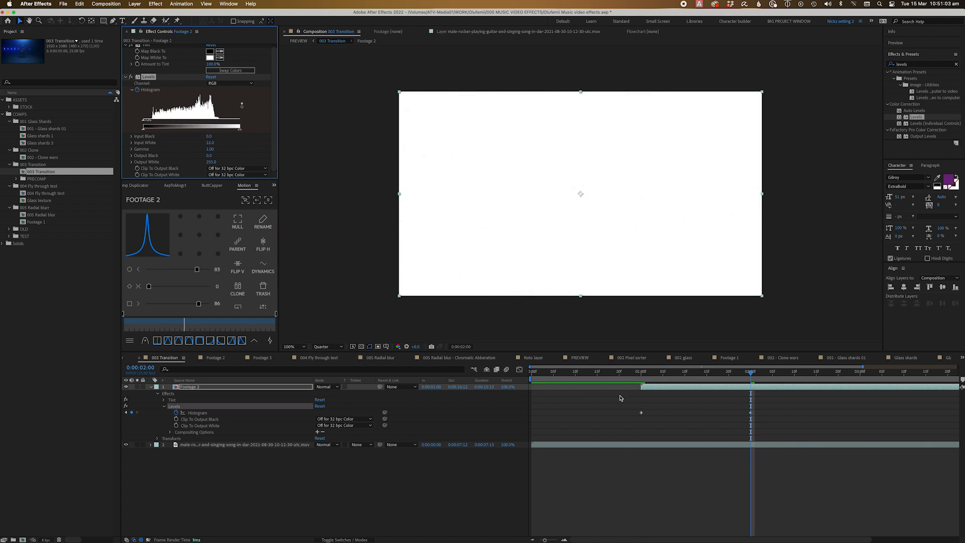
# Scrub the black-to-white Levels animation between 0:00:01:00 and 0:00:02:00 and duplicate the Footage 2 layer.
pyautogui.moveTo(646, 375); pyautogui.dragTo(749, 396)
pyautogui.click(751, 389)
pyautogui.press('super+d')
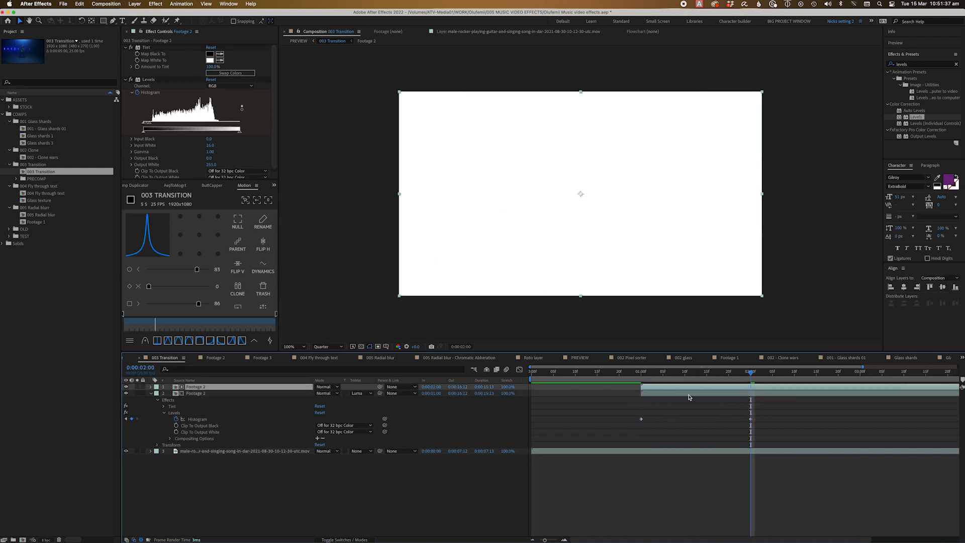
# Delete the Tint and Levels effects from the lower Footage 2 layer.
pyautogui.click(690, 395)
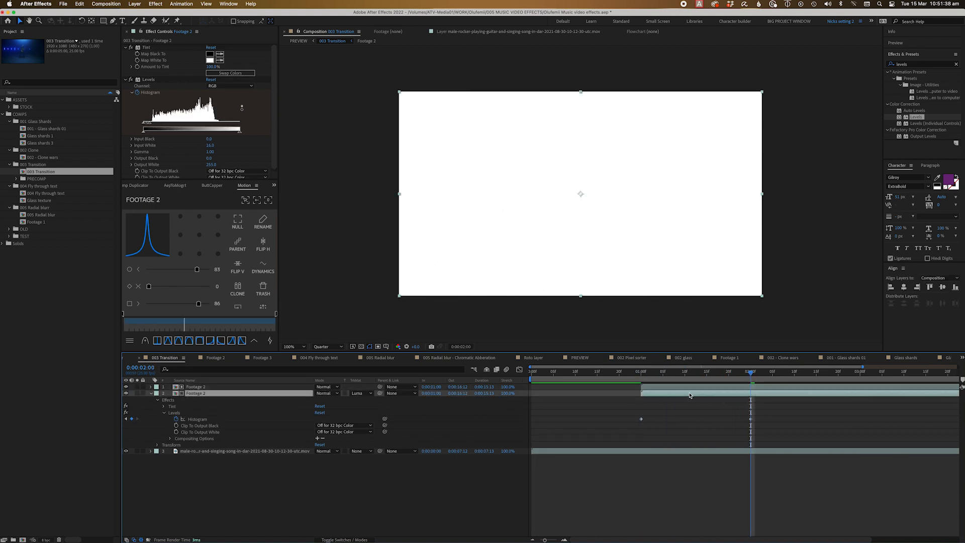
pyautogui.click(172, 406)
pyautogui.keyDown('shift'); pyautogui.click(173, 412); pyautogui.keyUp('shift')
pyautogui.press('Delete')
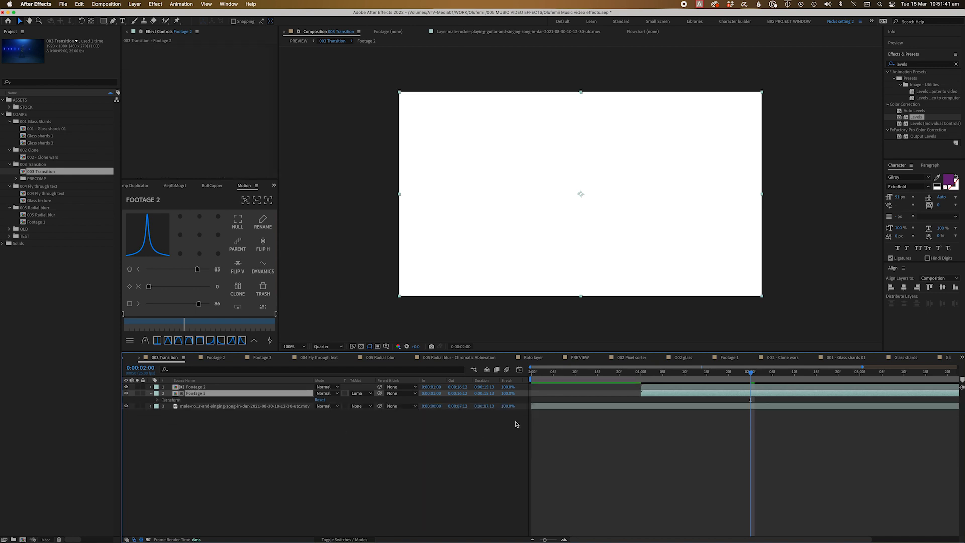
# Reset the lower Footage 2 layer's track matte, reapply Luma Matte "Footage 2", and scrub to about 0:00:01:14.
pyautogui.click(358, 396)
pyautogui.click(379, 401)
pyautogui.click(360, 393)
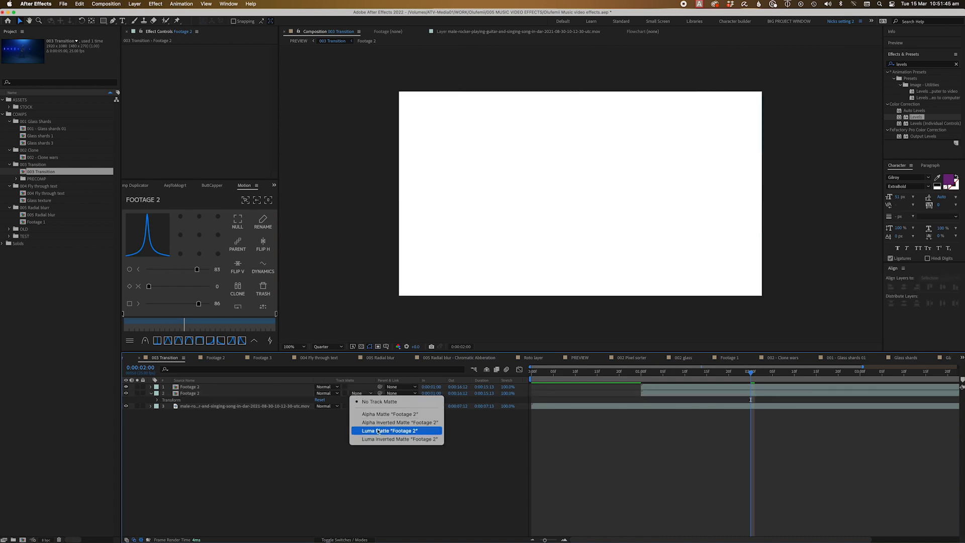
pyautogui.moveTo(640, 373); pyautogui.dragTo(702, 396)
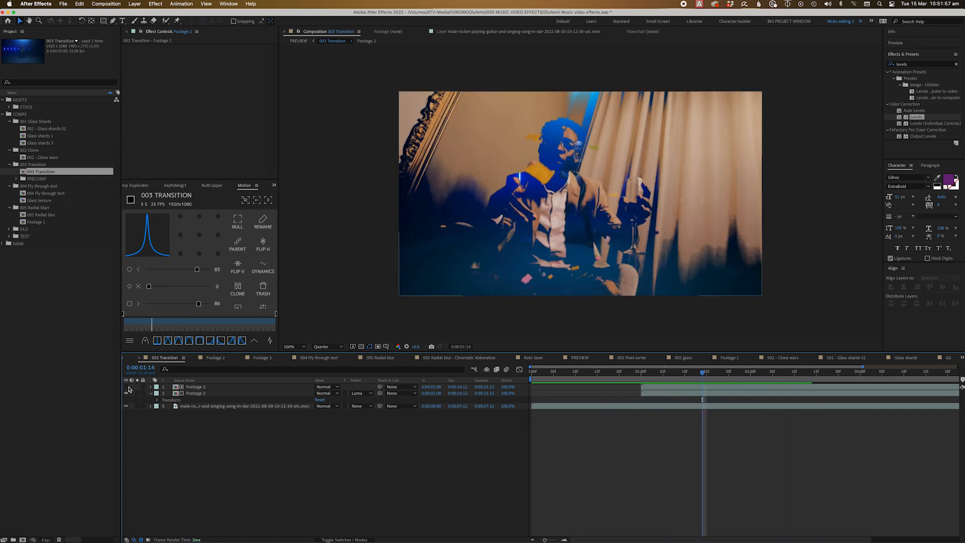
pyautogui.click(127, 386)
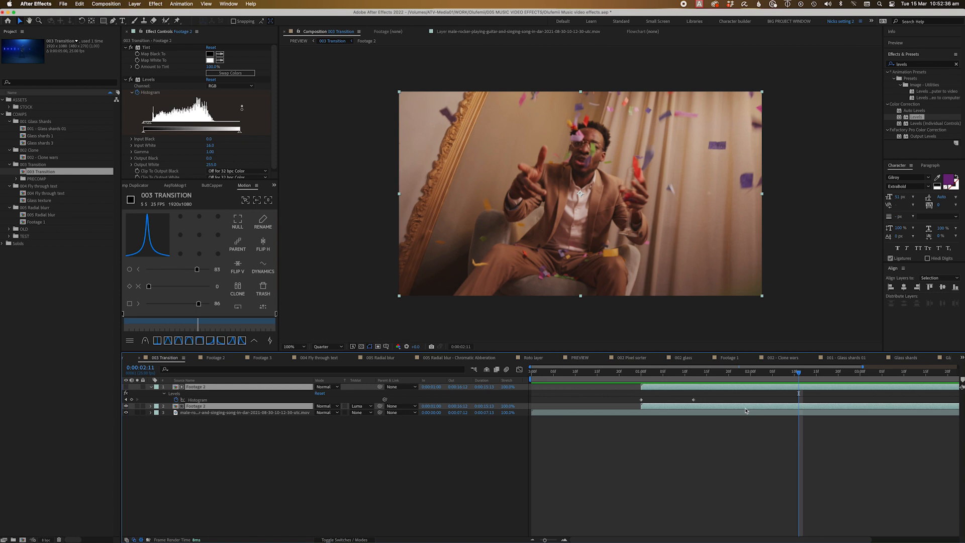
# Duplicate the two Footage 2 matte layers and shift the copies to start at about 0:00:02:10.
pyautogui.press('super+d')
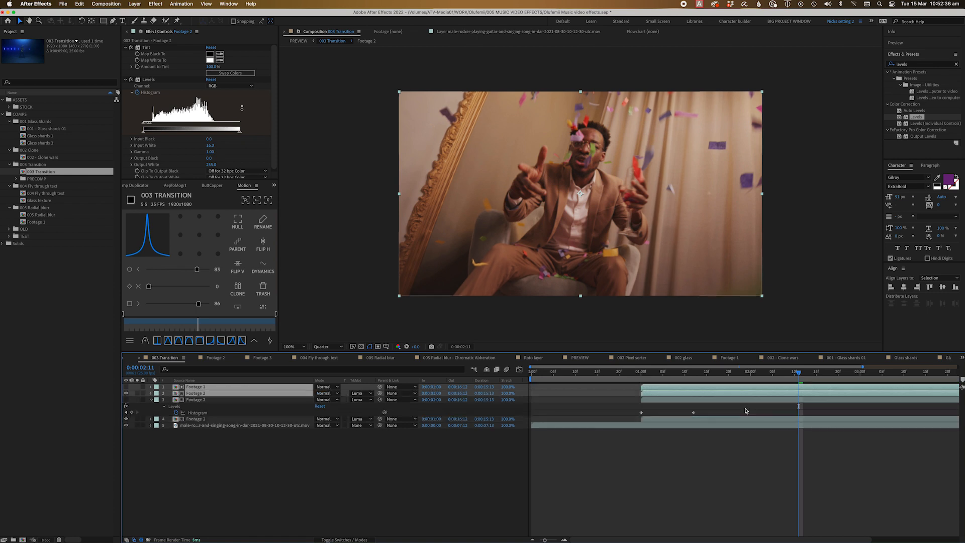
pyautogui.moveTo(697, 399); pyautogui.dragTo(832, 405)
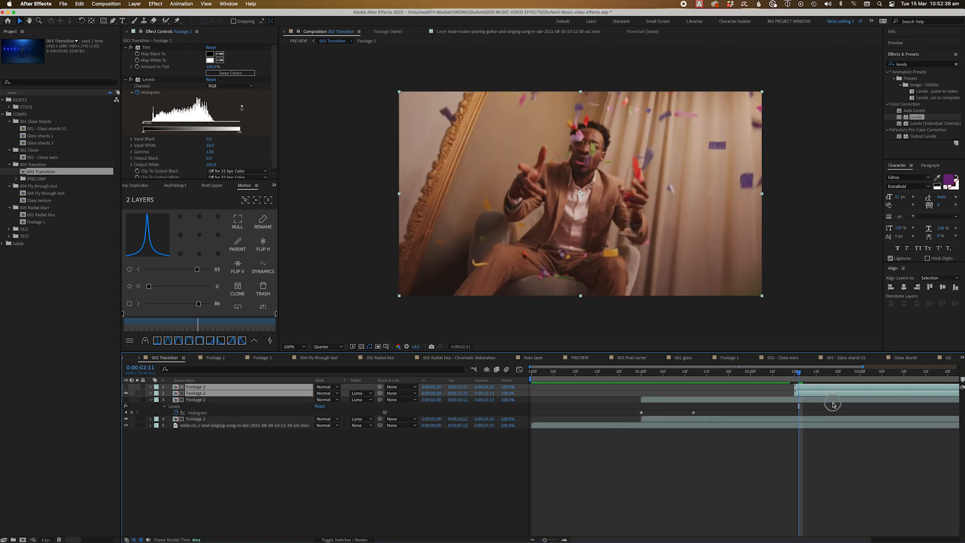
# Reveal the copied layer's source in the project, look through the Footage 3 precomp, and return to 003 Transition.
pyautogui.click(827, 393)
pyautogui.rightClick(829, 393)
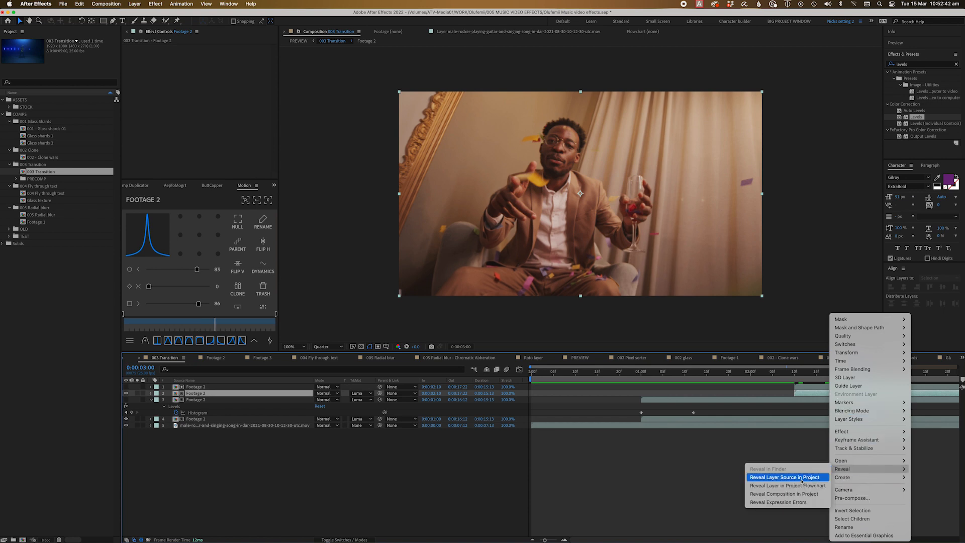
pyautogui.click(789, 475)
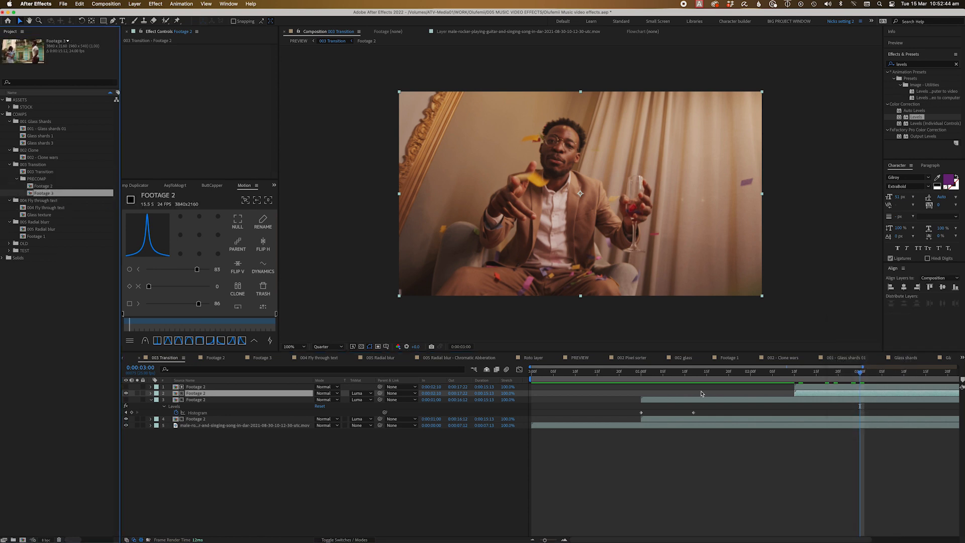
pyautogui.doubleClick(44, 194)
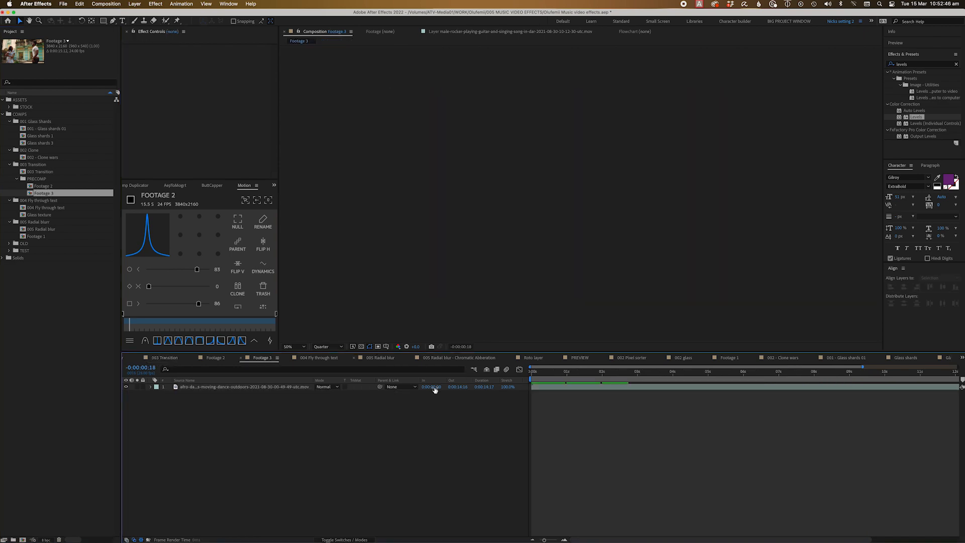
pyautogui.moveTo(604, 382); pyautogui.dragTo(898, 383)
pyautogui.doubleClick(40, 172)
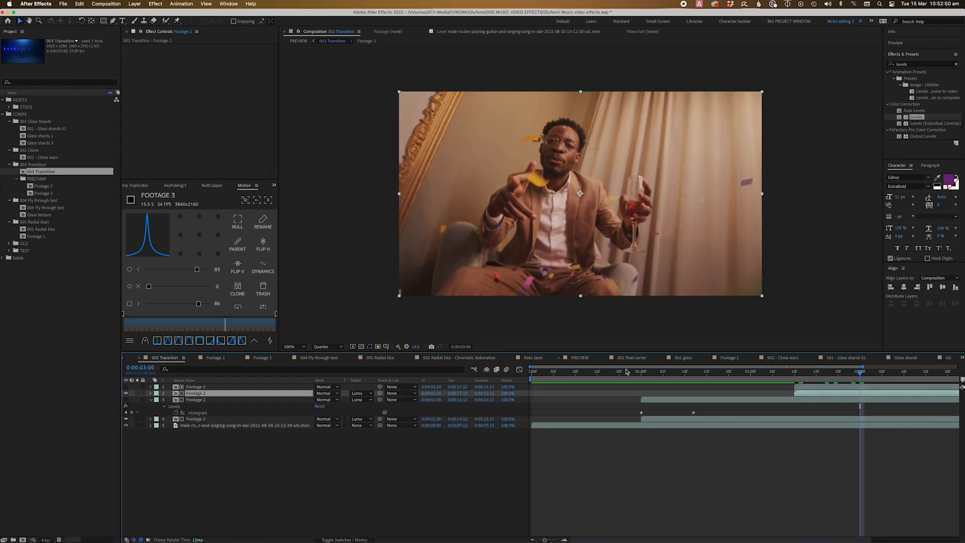
# Replace the source of both duplicated Footage 2 layers with Footage 3 and preview the second transition.
pyautogui.keyDown('shift'); pyautogui.click(821, 387); pyautogui.keyUp('shift')
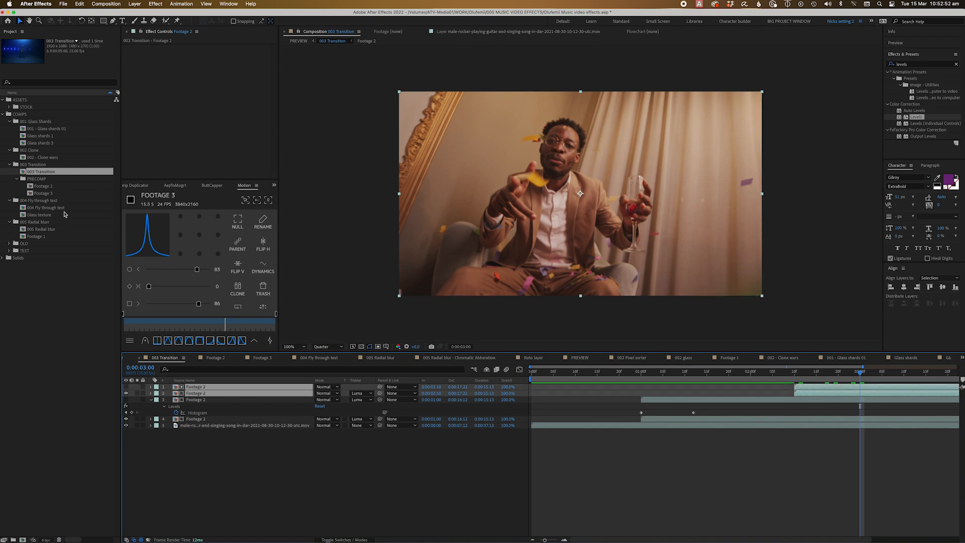
pyautogui.click(44, 194)
pyautogui.moveTo(44, 196); pyautogui.dragTo(811, 387)
pyautogui.click(813, 375)
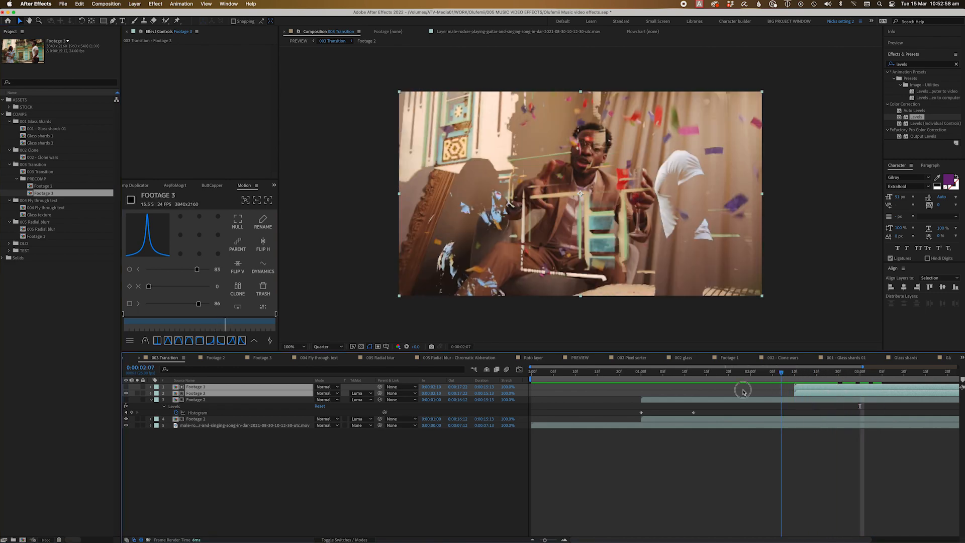
pyautogui.press('space')
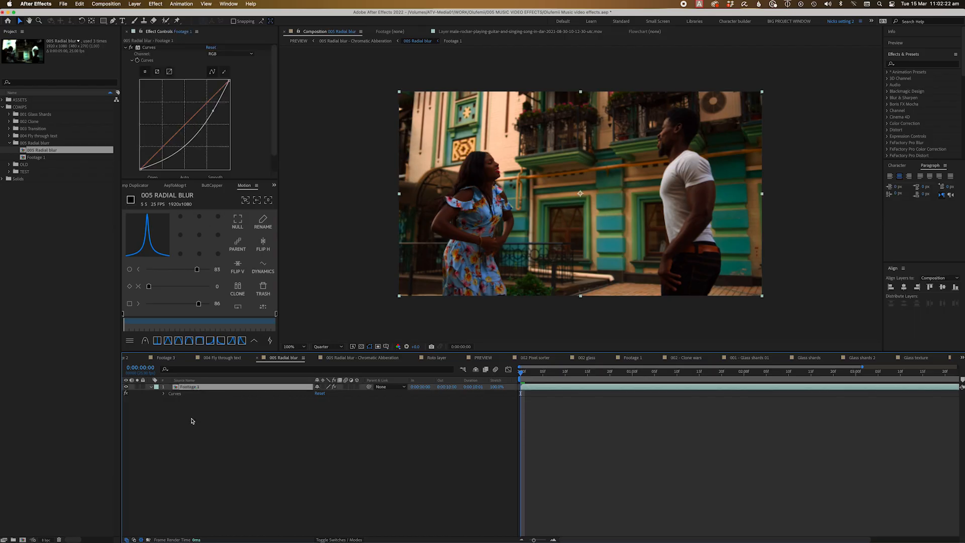
# Examine the Curves-graded Footage 1 layer in 005 Radial blur and the clips inside its precomp.
pyautogui.doubleClick(194, 390)
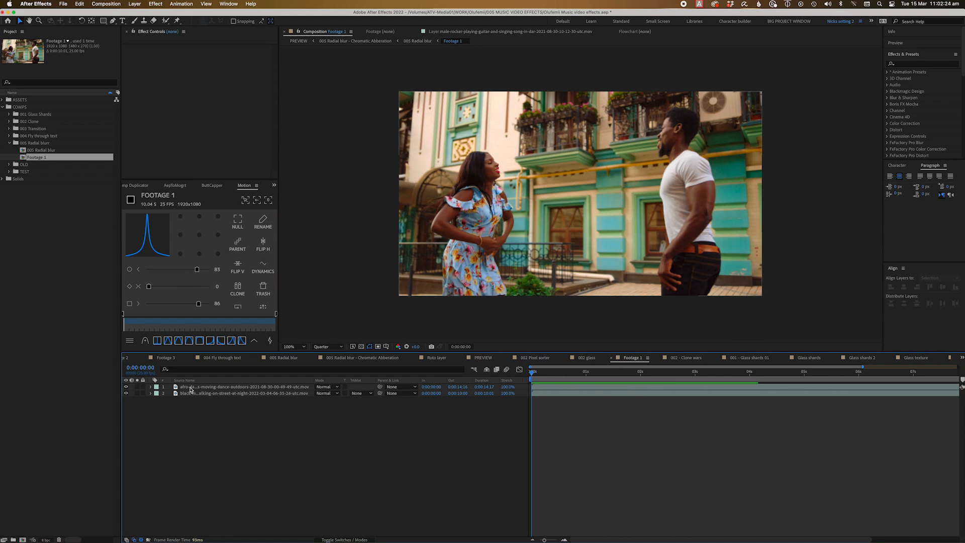
pyautogui.click(421, 41)
pyautogui.moveTo(560, 382); pyautogui.dragTo(738, 381)
pyautogui.click(211, 409)
pyautogui.doubleClick(196, 389)
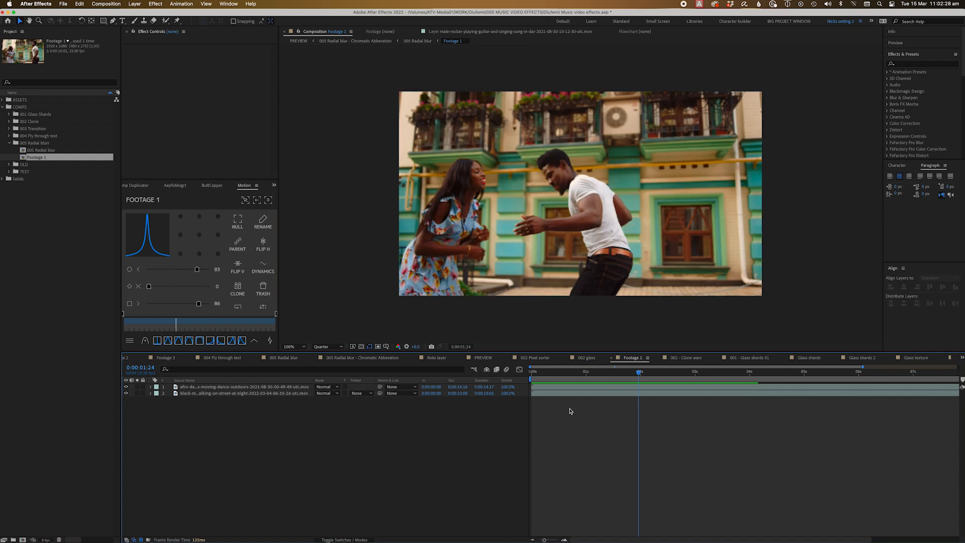
pyautogui.click(533, 374)
pyautogui.click(418, 40)
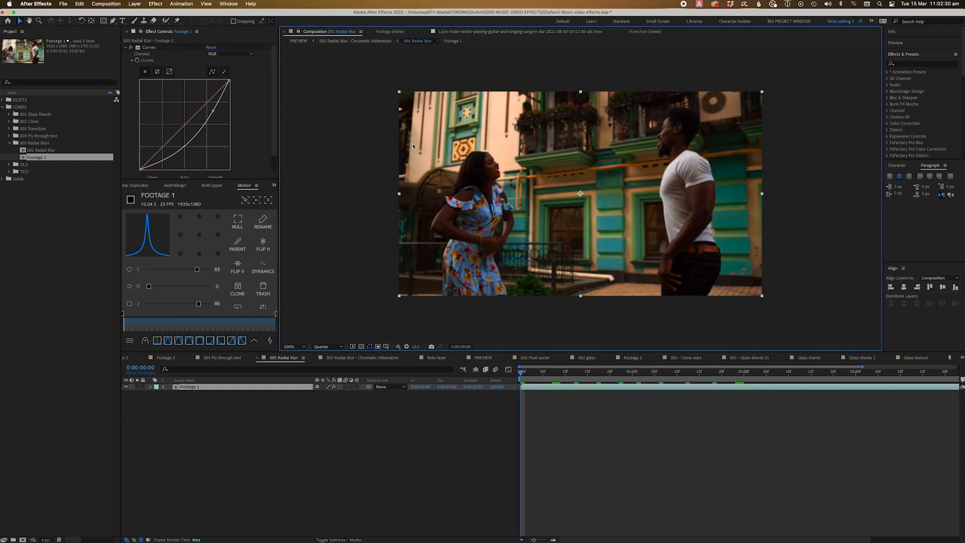
pyautogui.click(253, 443)
pyautogui.press('space')
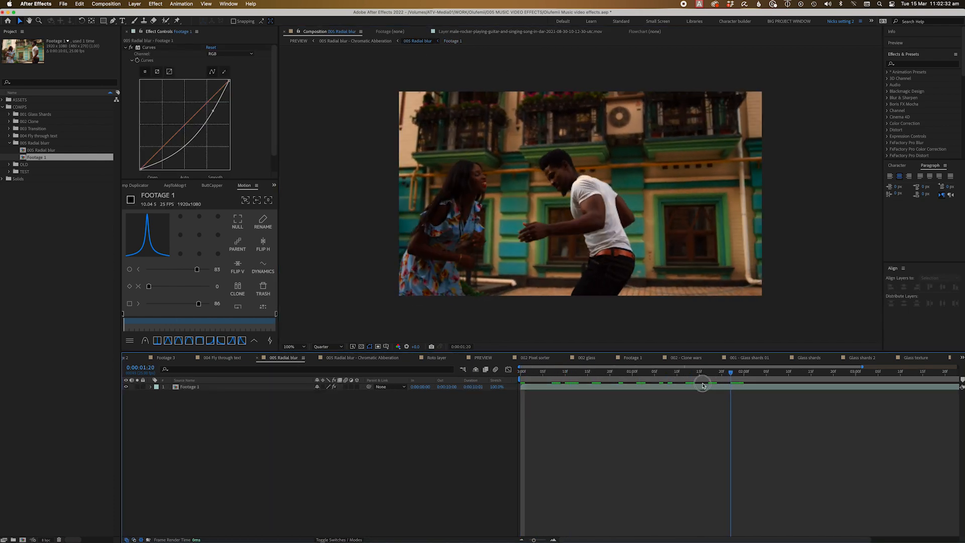
pyautogui.press('space')
pyautogui.doubleClick(184, 387)
pyautogui.click(125, 387)
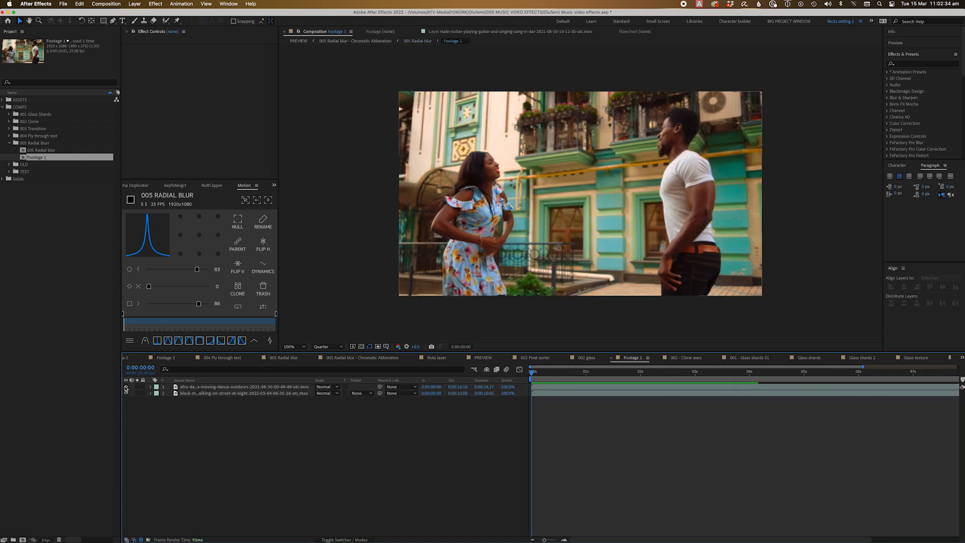
pyautogui.moveTo(608, 374); pyautogui.dragTo(723, 374)
pyautogui.click(417, 41)
# Duplicate the Footage 1 layer in 005 Radial blur and delete the Curves effect from the upper copy.
pyautogui.click(189, 387)
pyautogui.press('super+d')
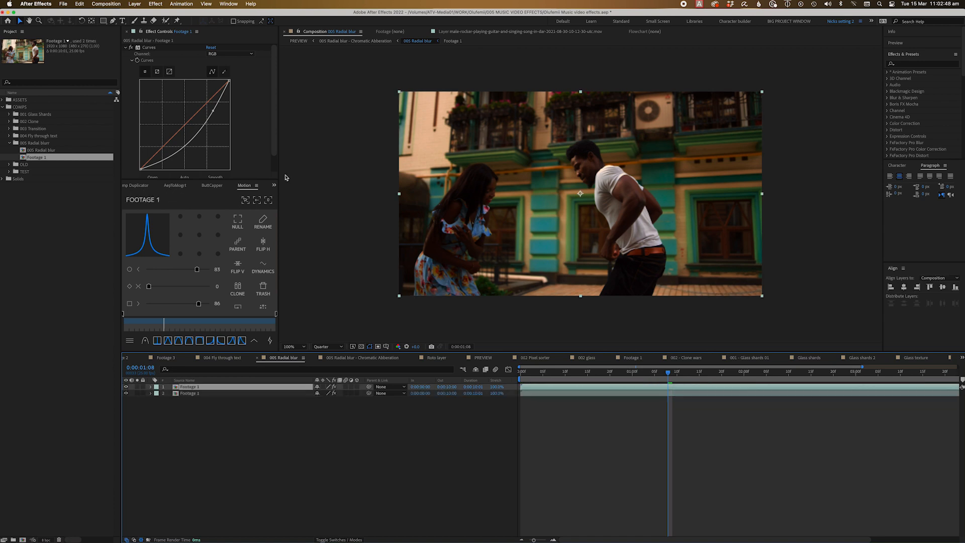
pyautogui.click(149, 48)
pyautogui.press('Delete')
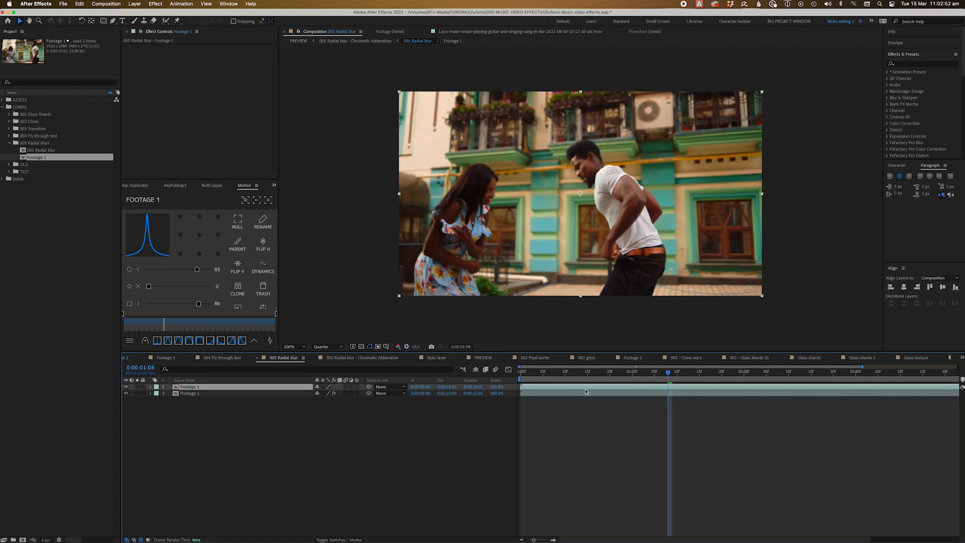
# Apply Levels to the upper Footage 1 layer, raising Input Black to about 160 and lowering Input White to about 181.
pyautogui.click(646, 433)
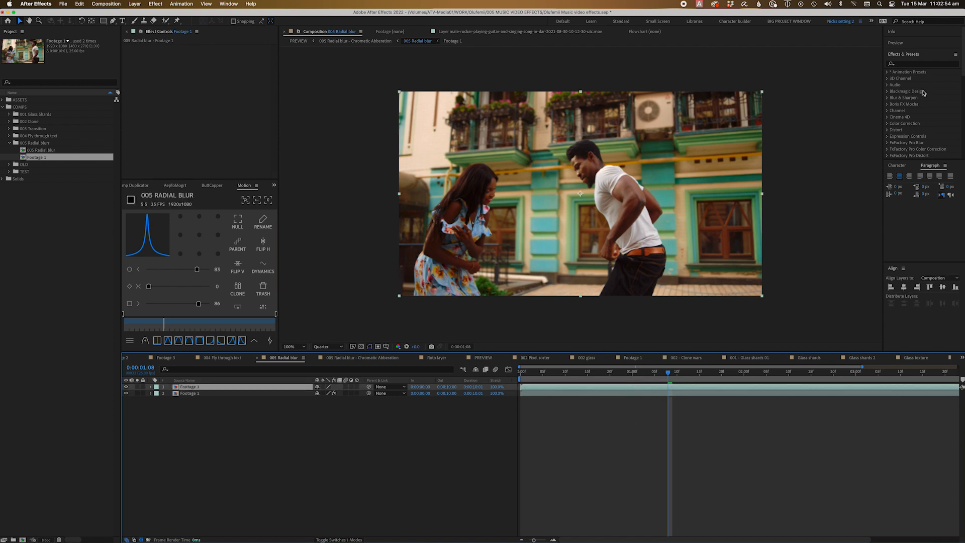
pyautogui.click(916, 64)
pyautogui.write('levels')
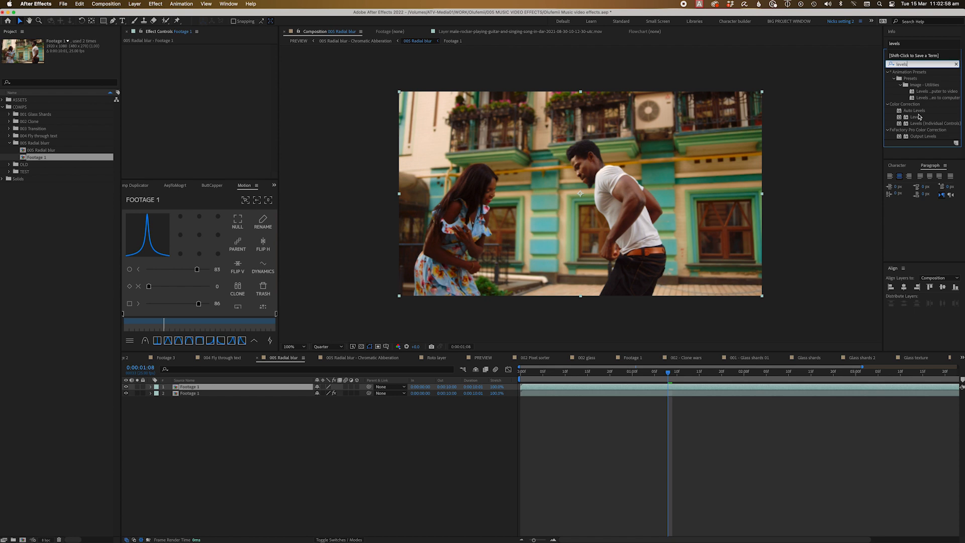
pyautogui.moveTo(916, 117); pyautogui.dragTo(654, 387)
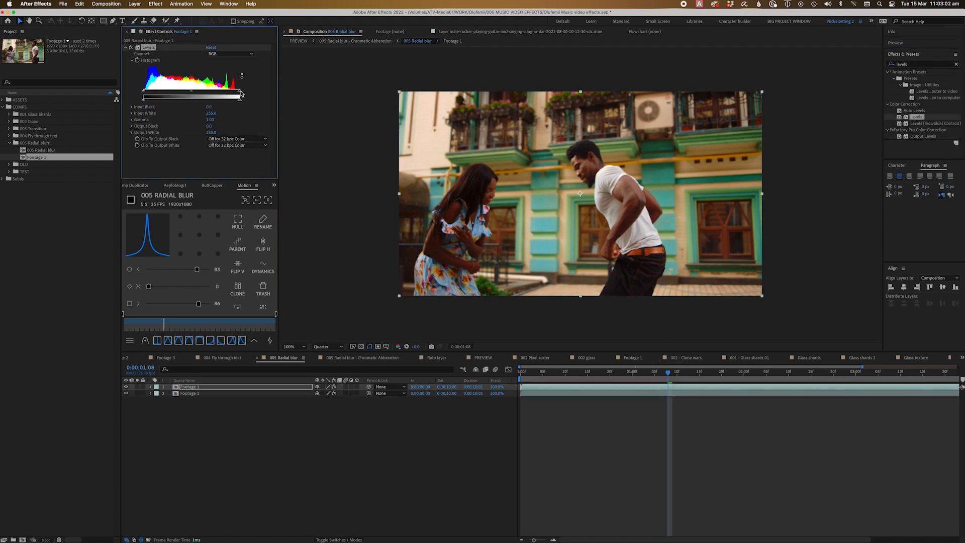
pyautogui.moveTo(239, 93)
pyautogui.mouseDown()
pyautogui.moveTo(214, 94)
pyautogui.moveTo(247, 94)
pyautogui.mouseUp()
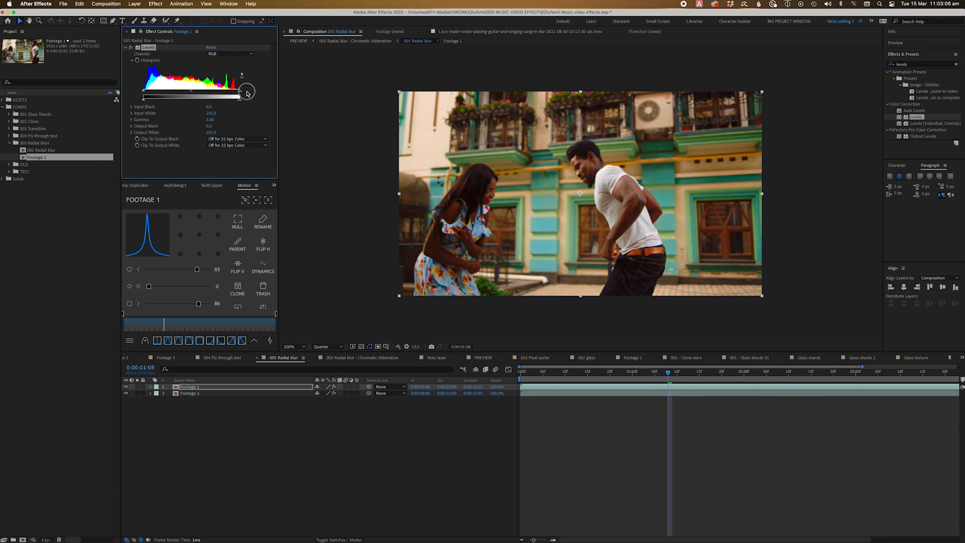
pyautogui.moveTo(144, 95); pyautogui.dragTo(204, 92)
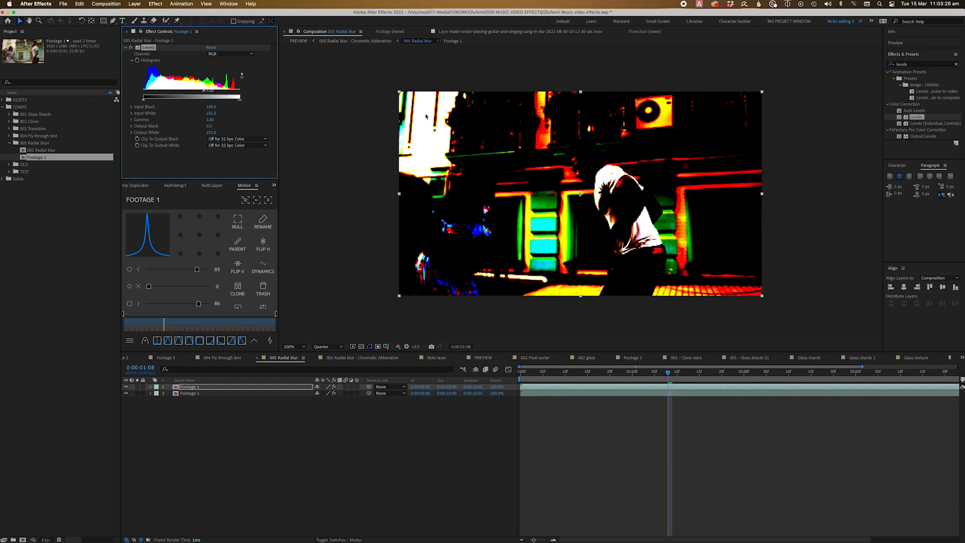
# Add Tint and Fast Box Blur to the upper Footage 1 layer, setting the Blur Radius to 11.
pyautogui.moveTo(914, 104); pyautogui.dragTo(703, 251)
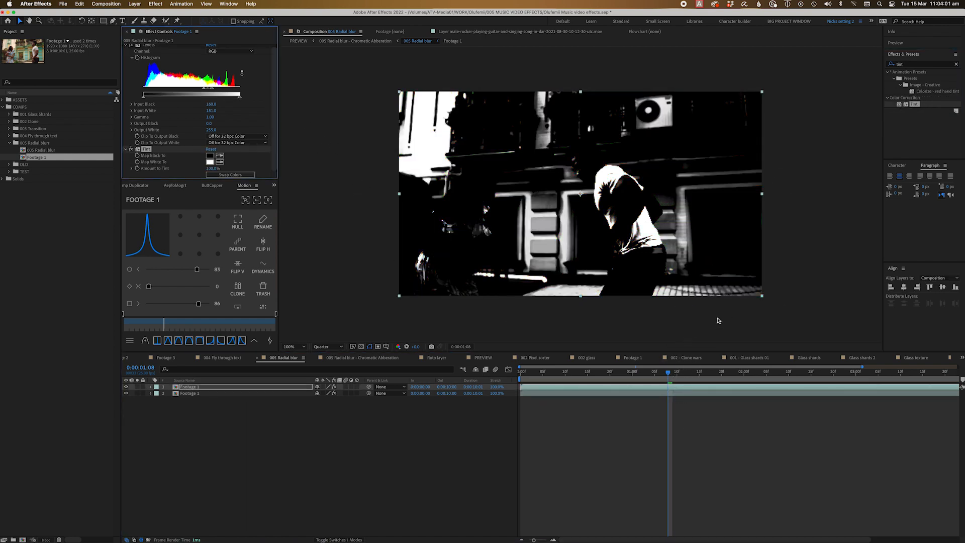
pyautogui.click(678, 445)
pyautogui.click(892, 66)
pyautogui.write('fast')
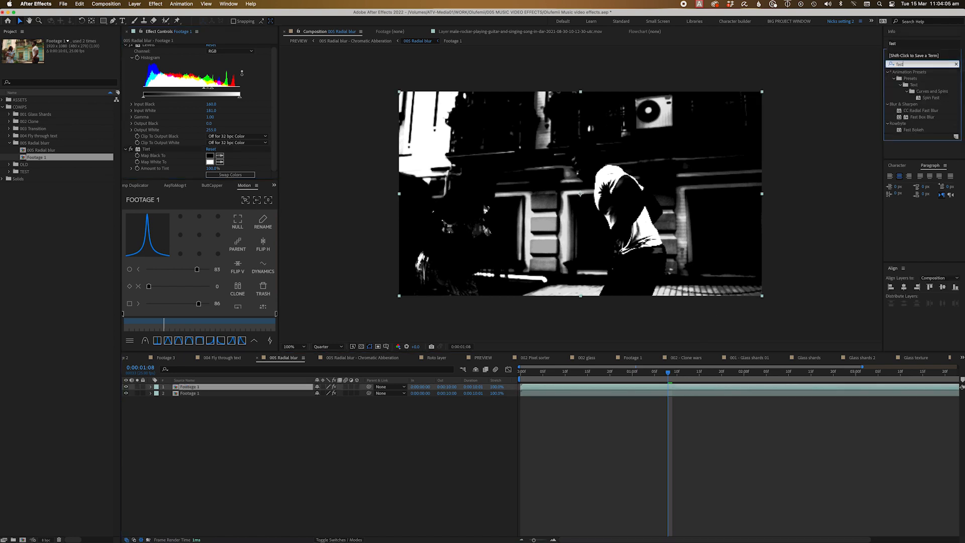
pyautogui.moveTo(914, 117); pyautogui.dragTo(716, 386)
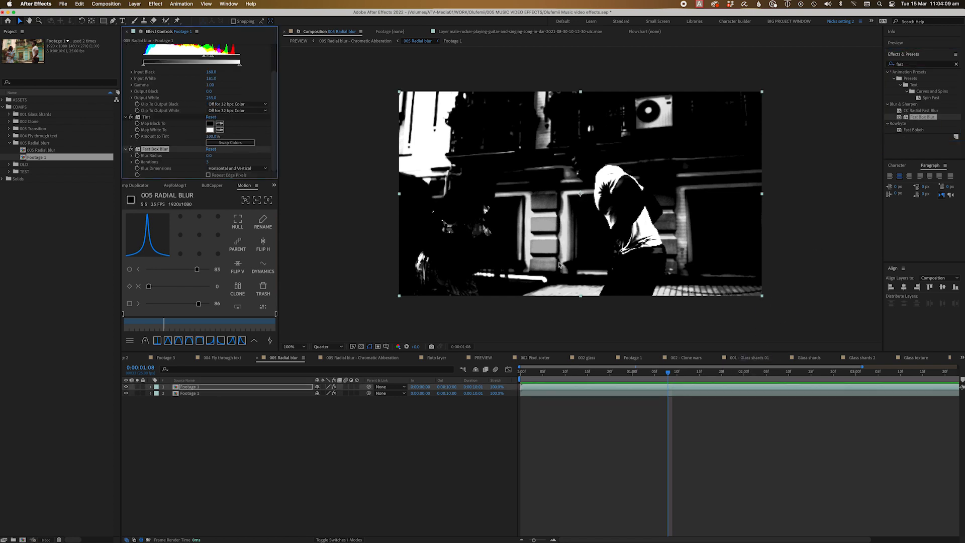
pyautogui.moveTo(208, 156); pyautogui.dragTo(211, 158)
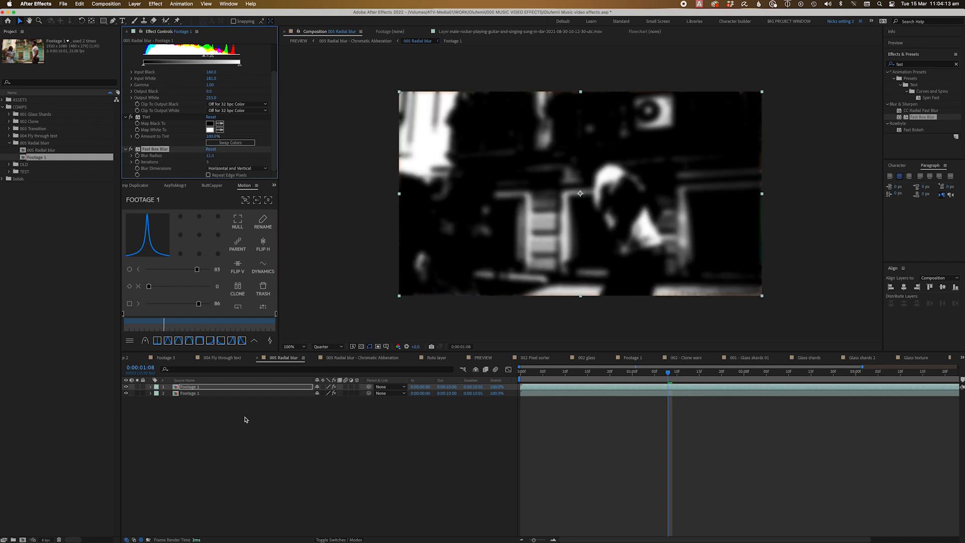
# Set the upper Footage 1 layer's blending mode to Add and scrub through the resulting glow.
pyautogui.click(200, 427)
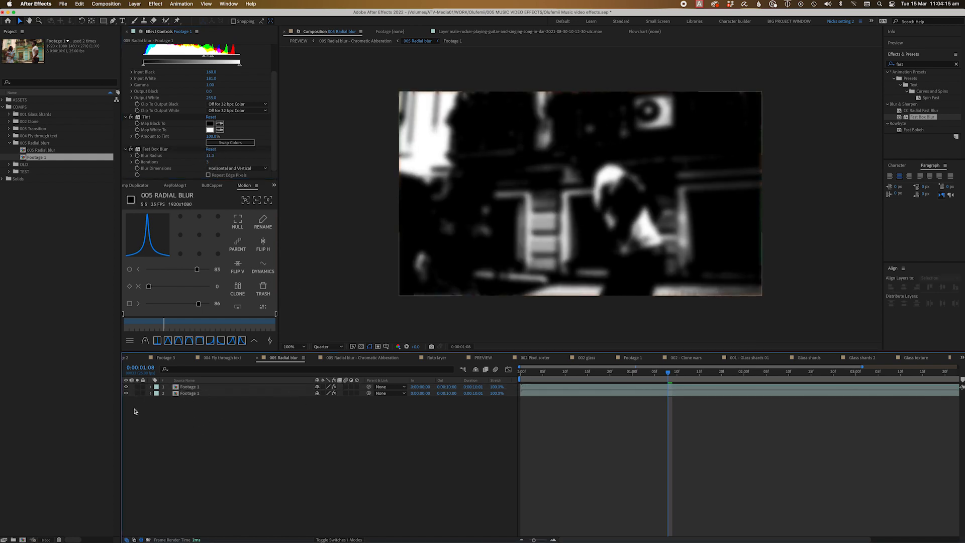
pyautogui.click(346, 539)
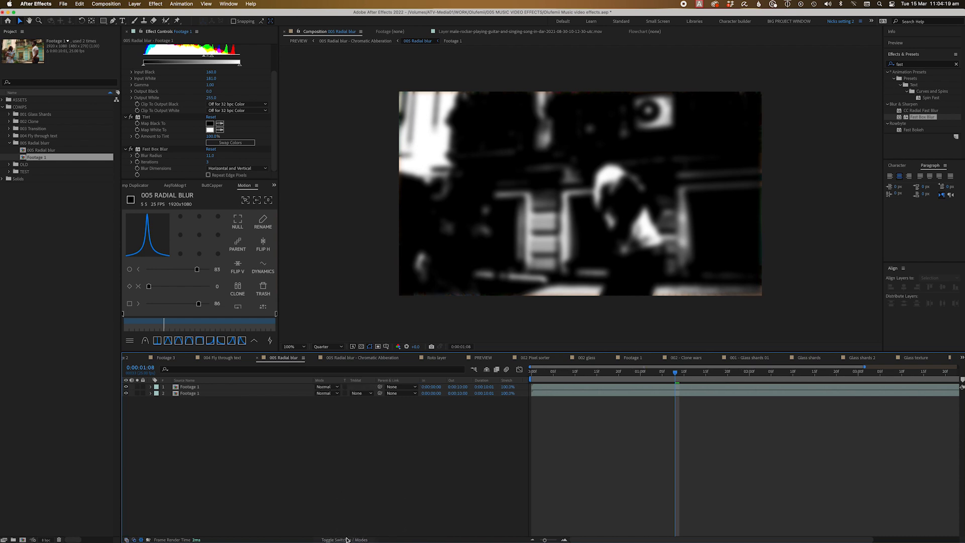
pyautogui.click(324, 387)
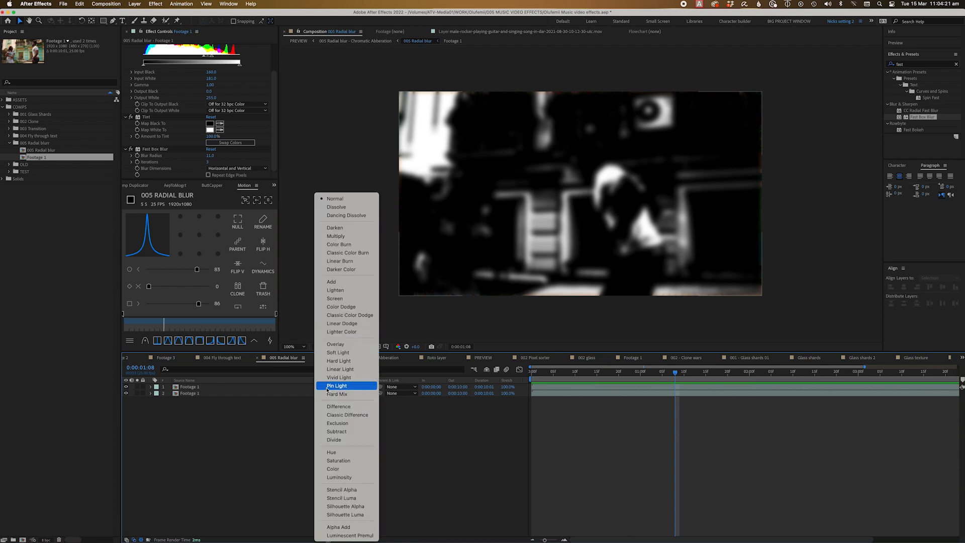
pyautogui.click(345, 282)
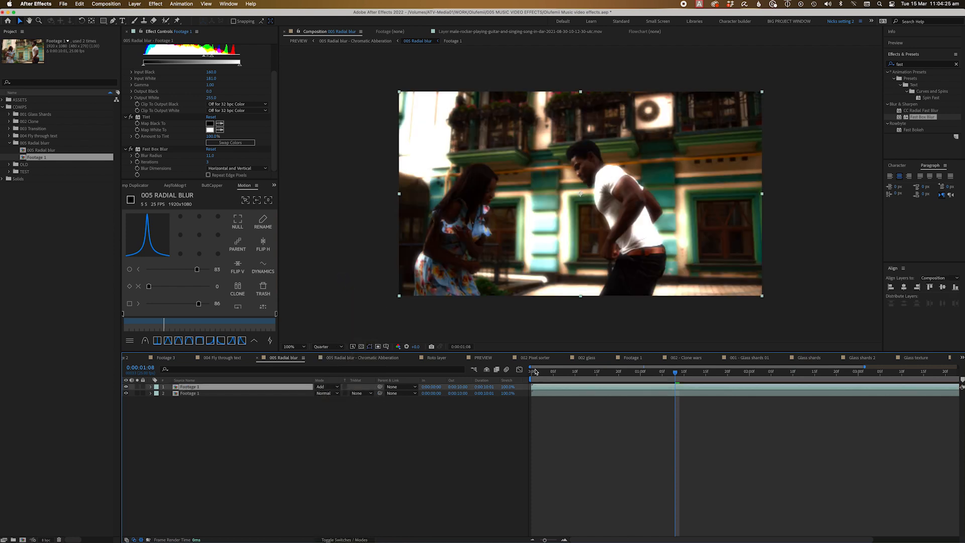
pyautogui.moveTo(535, 372); pyautogui.dragTo(625, 375)
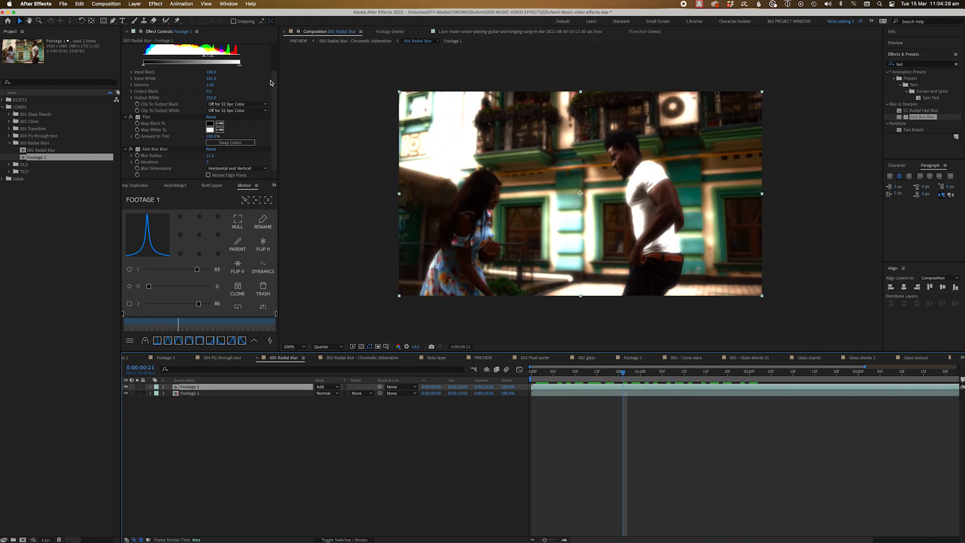
pyautogui.scroll(3, 270, 83)
pyautogui.press('space')
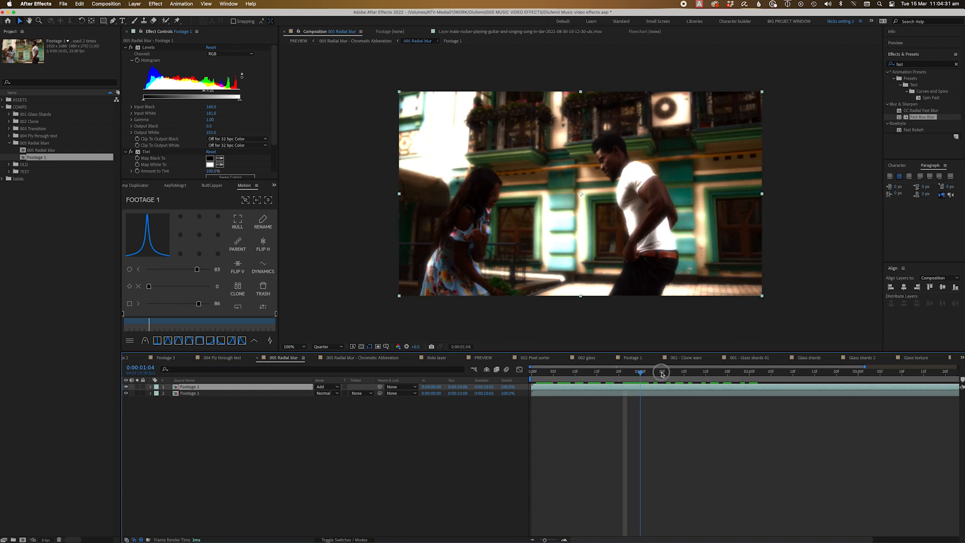
# Lower the upper Footage 1 layer's opacity slightly below 100% and preview the composition from the start.
pyautogui.press('t')
pyautogui.moveTo(320, 393)
pyautogui.mouseDown()
pyautogui.moveTo(295, 396)
pyautogui.moveTo(304, 395)
pyautogui.mouseUp()
pyautogui.press('Home')
pyautogui.press('space')
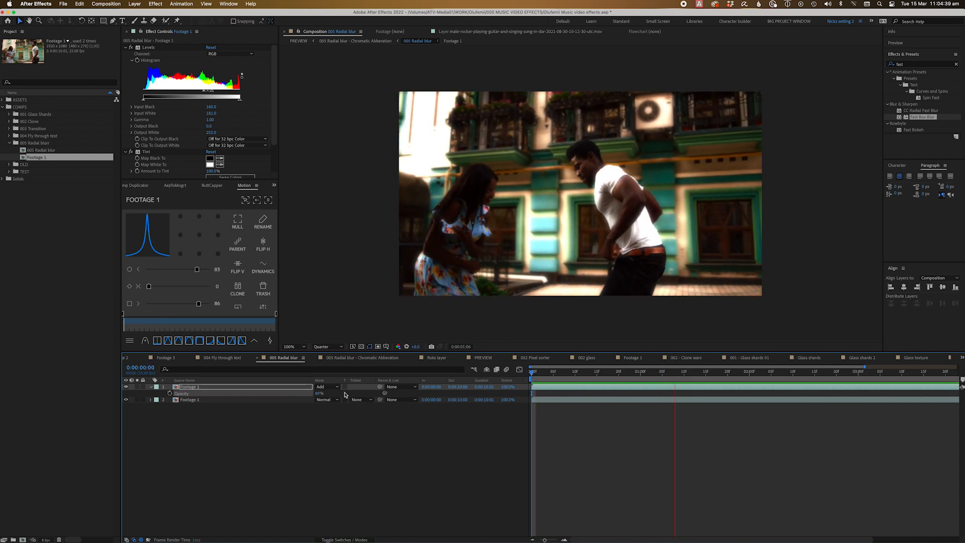
# Set the upper Footage 1 layer's opacity to 100% and its Fast Box Blur radius to 23, and scrub through the footage.
pyautogui.moveTo(319, 393); pyautogui.dragTo(346, 395)
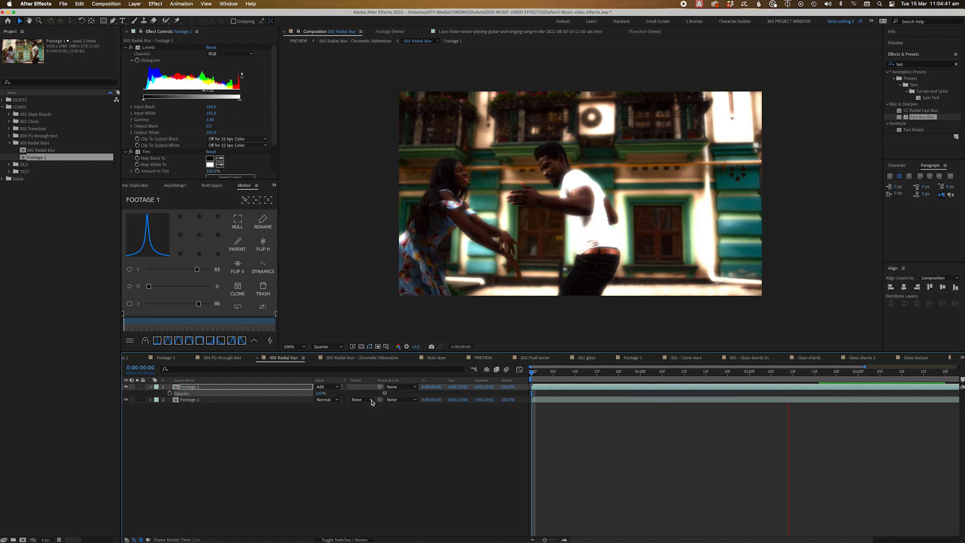
pyautogui.press('space')
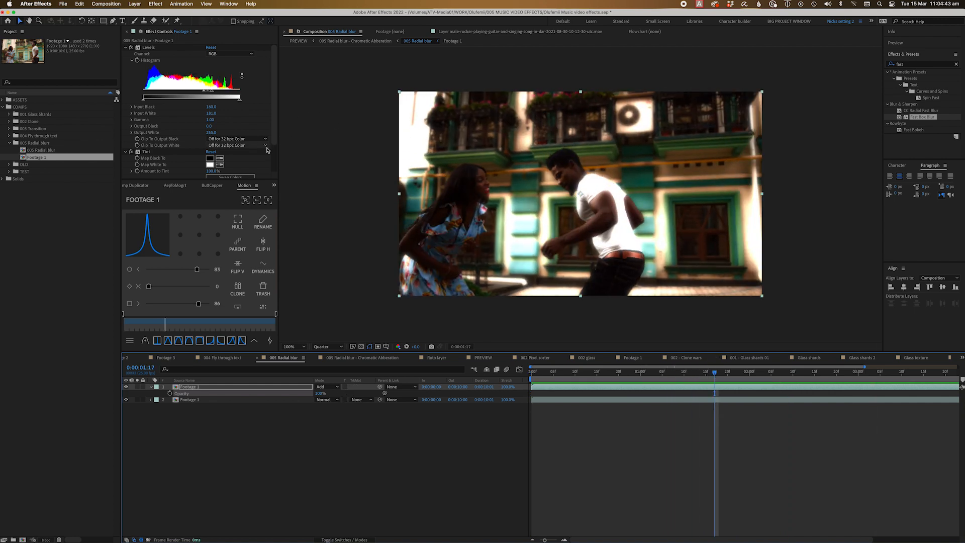
pyautogui.scroll(-3, 235, 149)
pyautogui.moveTo(211, 156); pyautogui.dragTo(215, 153)
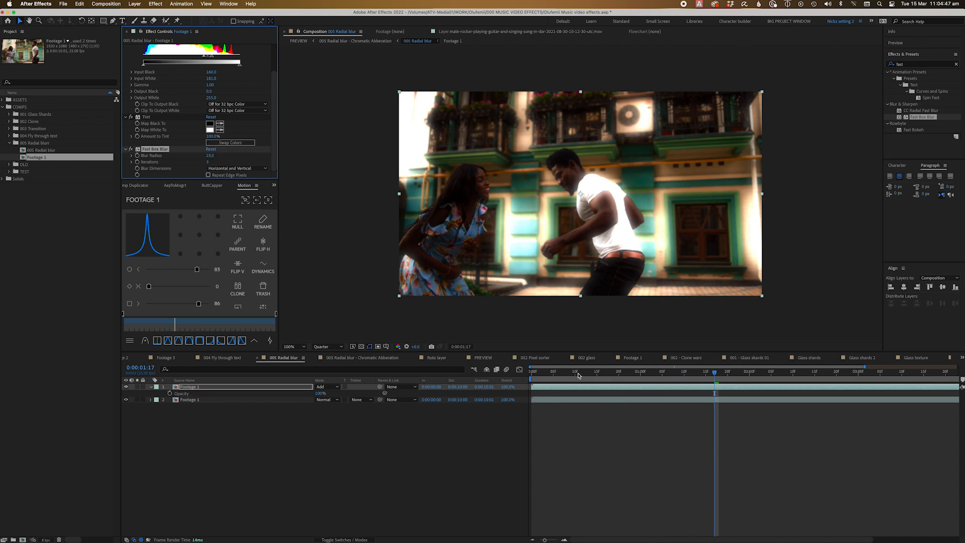
pyautogui.moveTo(566, 375)
pyautogui.mouseDown()
pyautogui.moveTo(674, 379)
pyautogui.moveTo(515, 384)
pyautogui.moveTo(579, 387)
pyautogui.mouseUp()
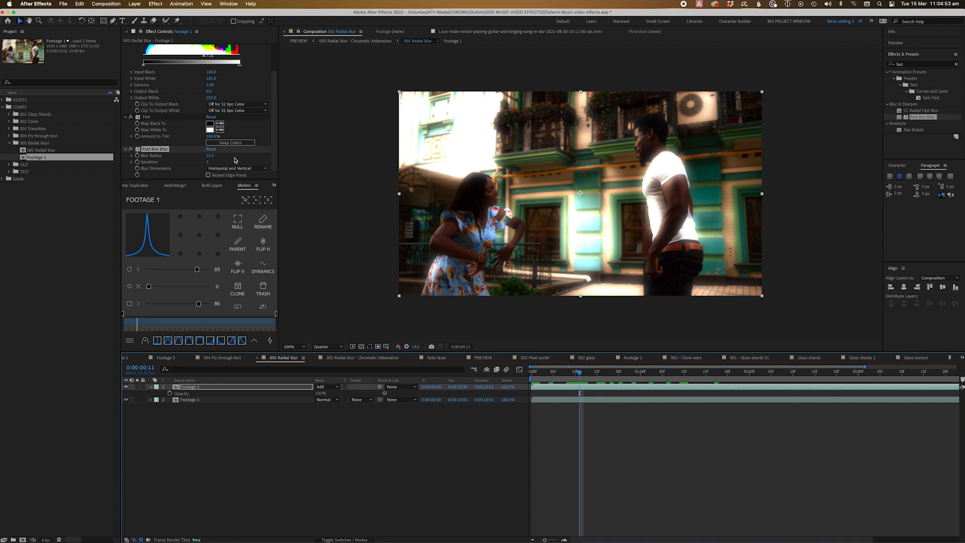
pyautogui.moveTo(551, 372); pyautogui.dragTo(671, 387)
# Try a light green Map White To colour in the upper Footage 1 layer's Tint effect and preview the glow.
pyautogui.click(210, 132)
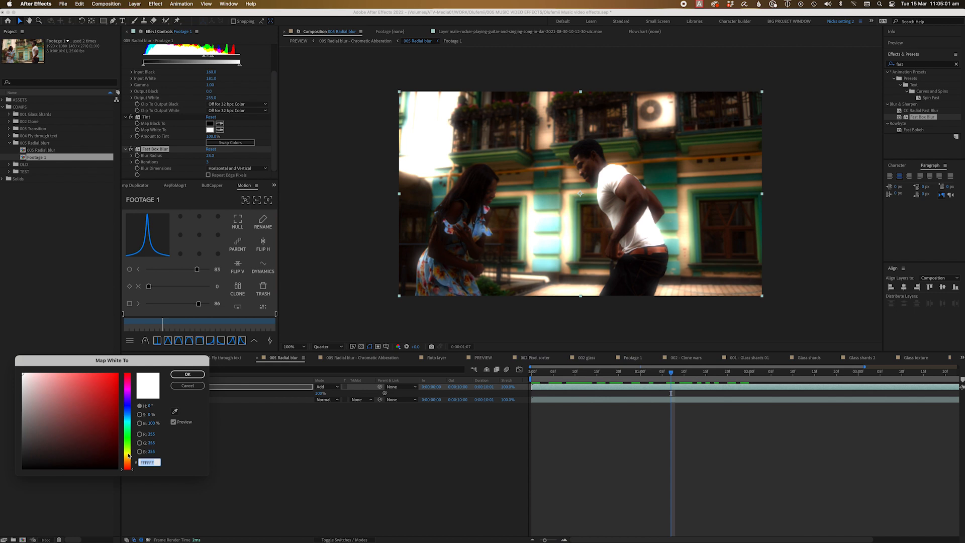
pyautogui.moveTo(129, 455); pyautogui.dragTo(129, 444)
pyautogui.click(81, 383)
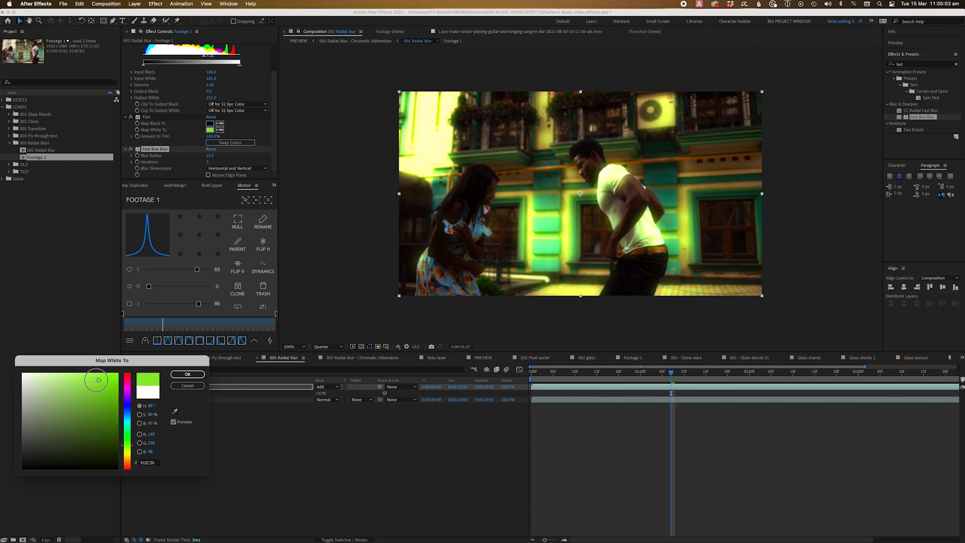
pyautogui.click(188, 373)
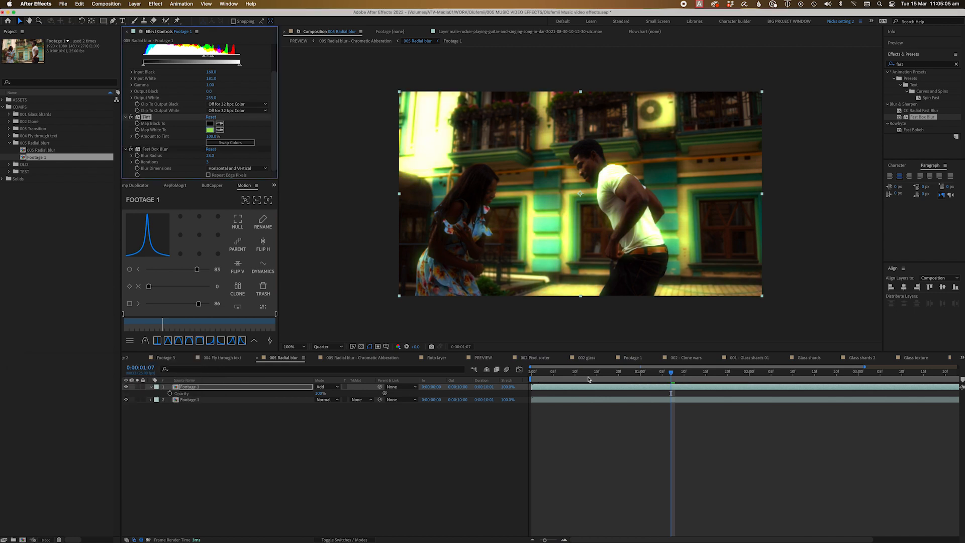
pyautogui.press('space')
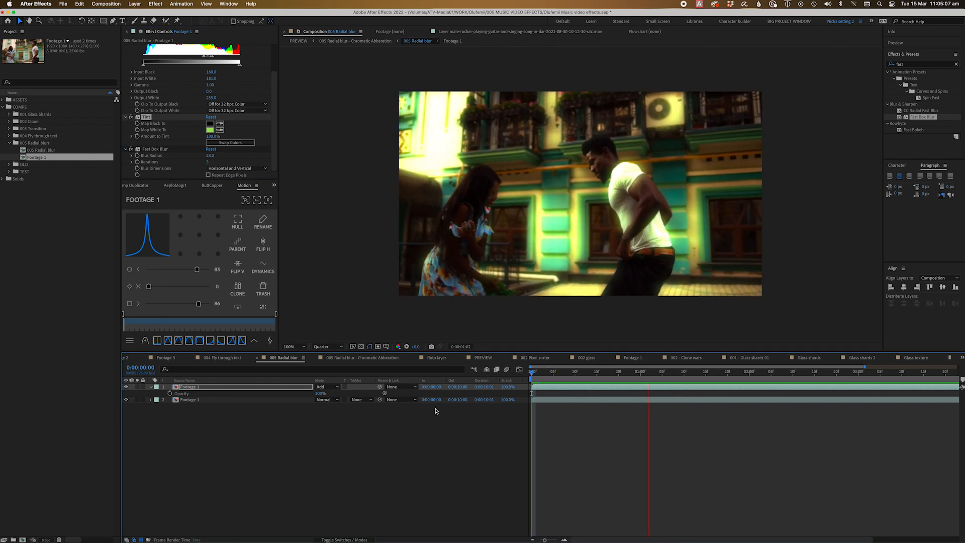
# Change the Tint effect's Map White To colour to golden yellow EEC62E and preview the glow.
pyautogui.click(210, 130)
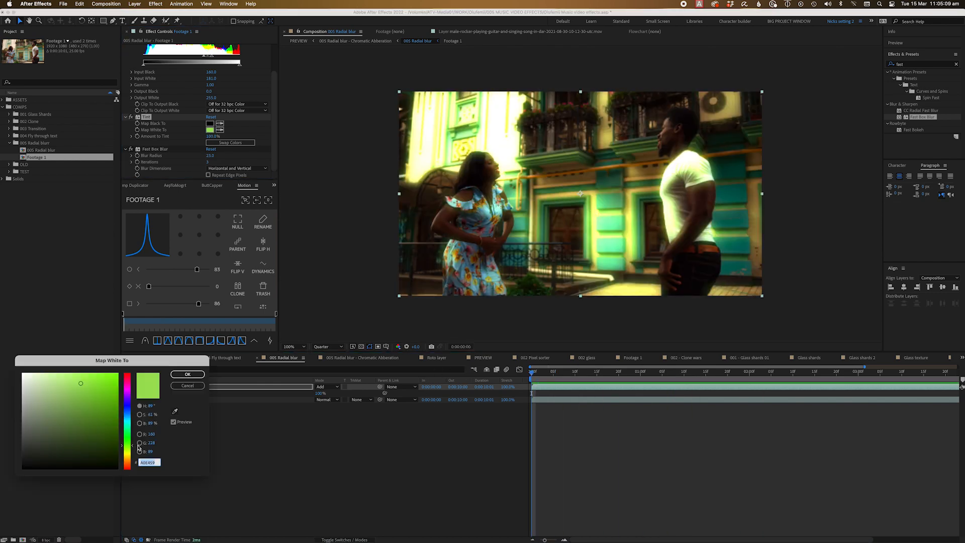
pyautogui.moveTo(129, 423); pyautogui.dragTo(126, 454)
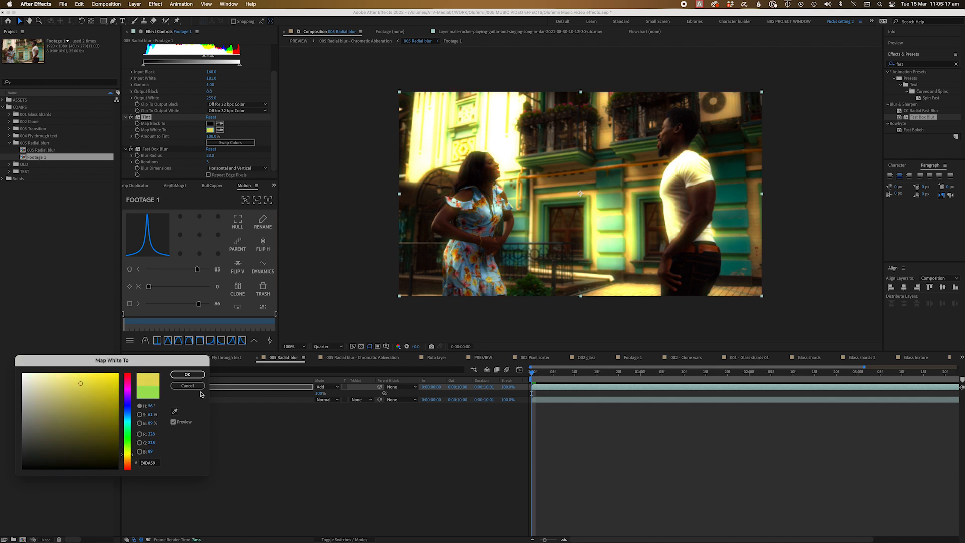
pyautogui.click(127, 456)
pyautogui.click(99, 379)
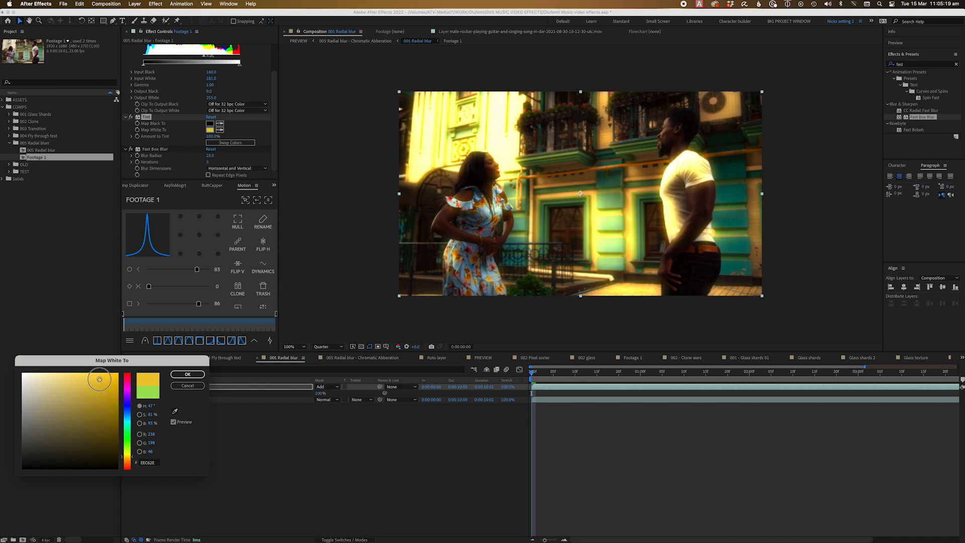
pyautogui.click(187, 374)
pyautogui.press('space')
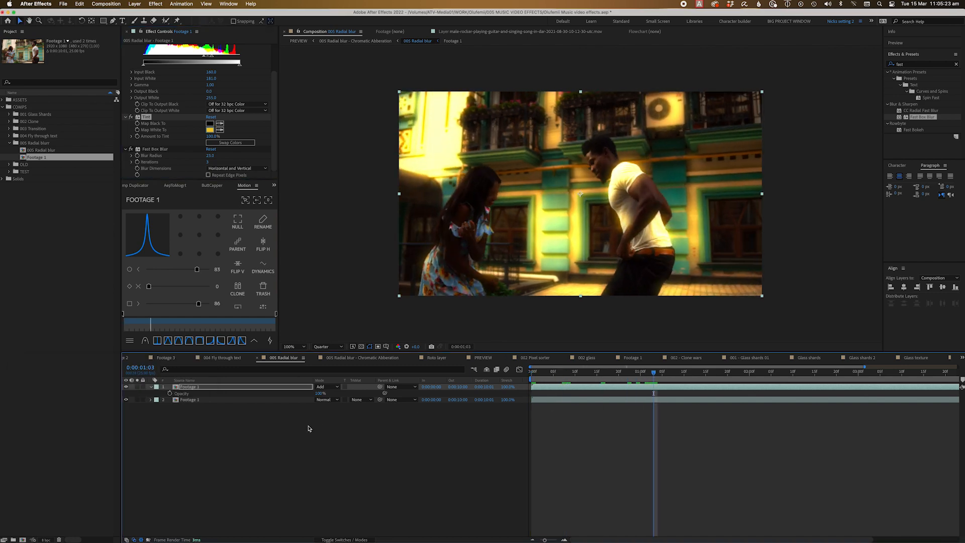
# Lower the upper Footage 1 layer's opacity to about 72% and check the glow at several frames.
pyautogui.moveTo(322, 395); pyautogui.dragTo(308, 397)
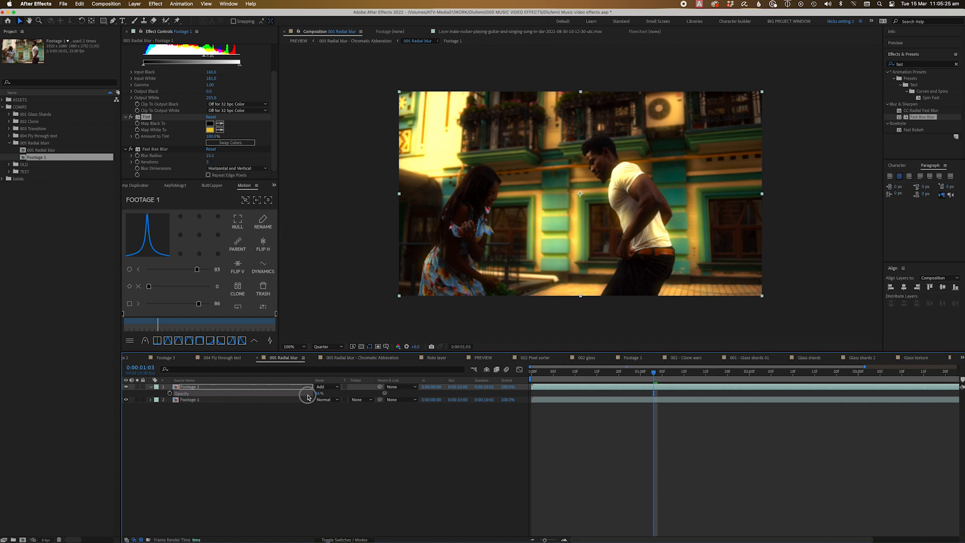
pyautogui.press('space')
pyautogui.click(739, 393)
pyautogui.moveTo(319, 394); pyautogui.dragTo(320, 393)
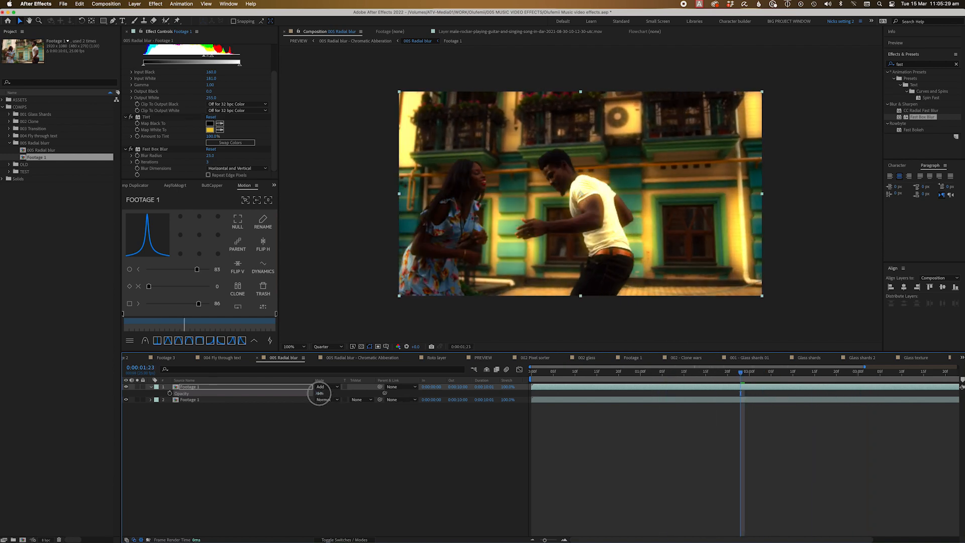
pyautogui.moveTo(597, 374); pyautogui.dragTo(525, 415)
# Compare the footage with the glow layer hidden and shown, and play the composition from the start.
pyautogui.click(125, 386)
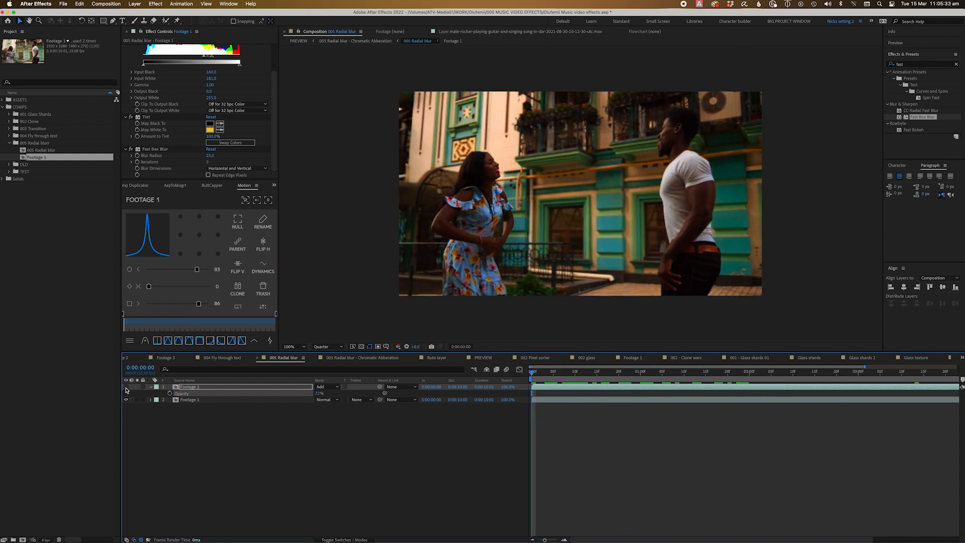
pyautogui.click(125, 387)
pyautogui.press('space')
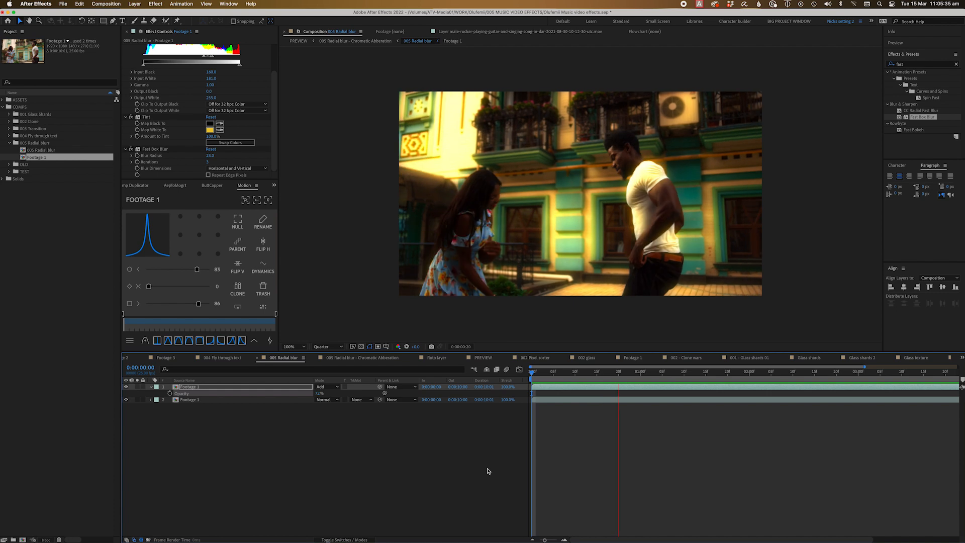
pyautogui.press('space')
# Compare the lower Footage 1 layer with its Curves effect switched off and on, and preview the composition.
pyautogui.click(204, 399)
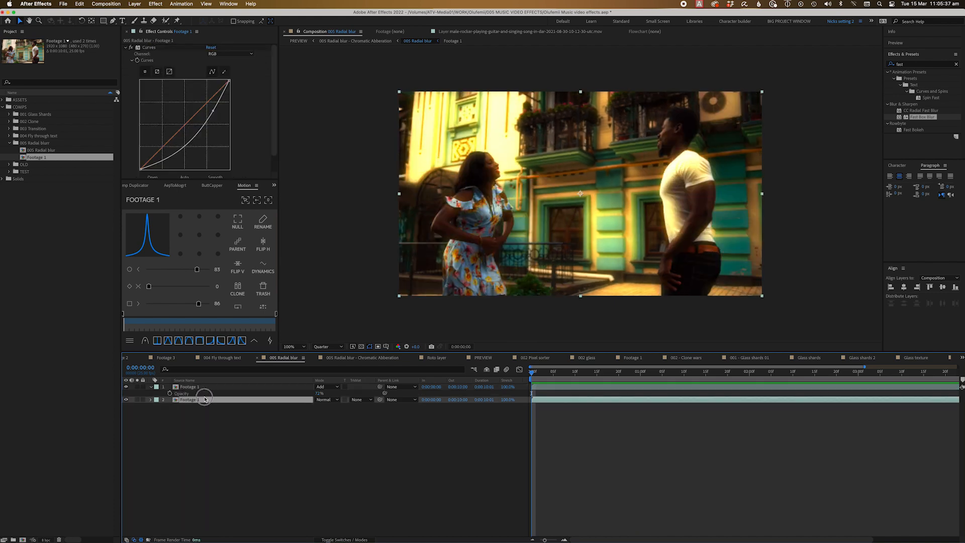
pyautogui.click(130, 47)
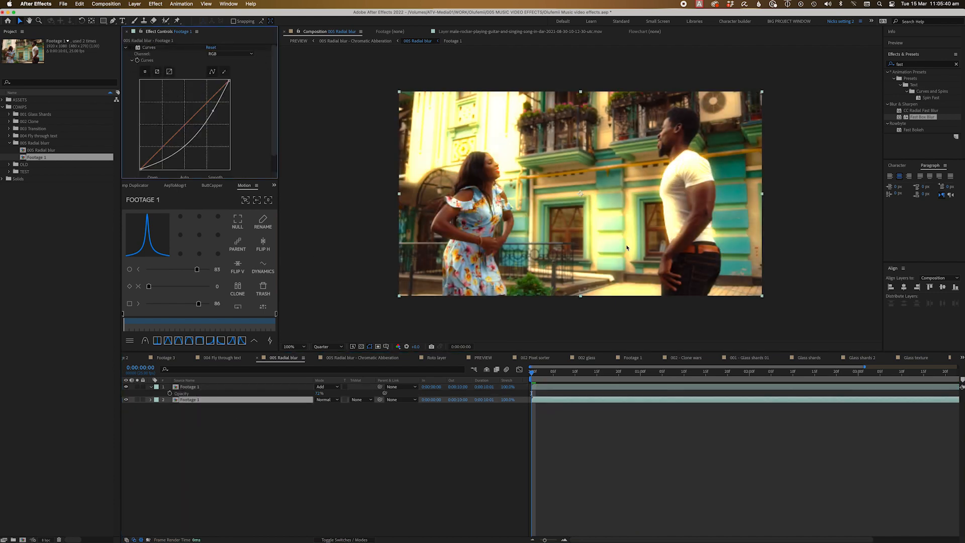
pyautogui.click(130, 48)
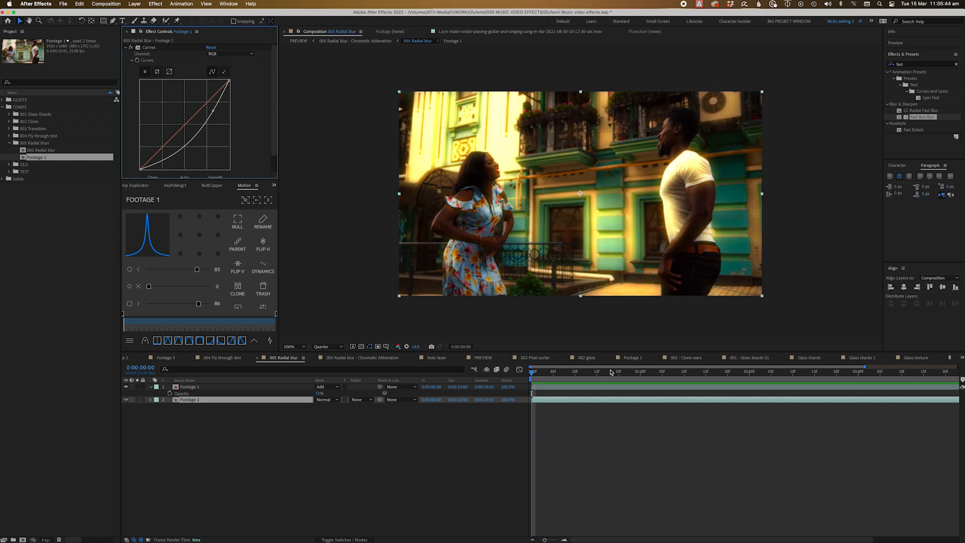
pyautogui.press('space')
pyautogui.click(633, 443)
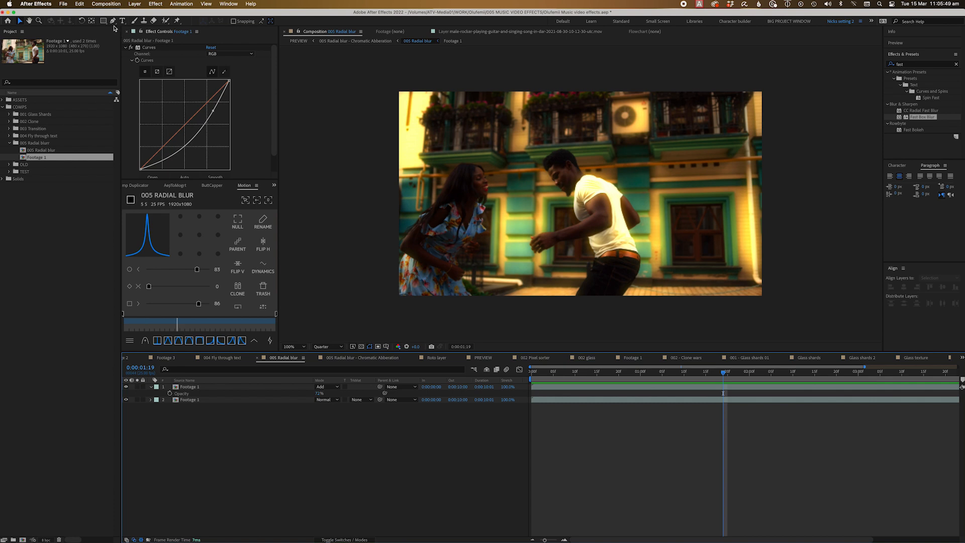
# Draw a rounded rectangle slightly inset from the composition's edges as a new shape layer with the Rounded Rectangle Tool.
pyautogui.moveTo(103, 20); pyautogui.dragTo(136, 33)
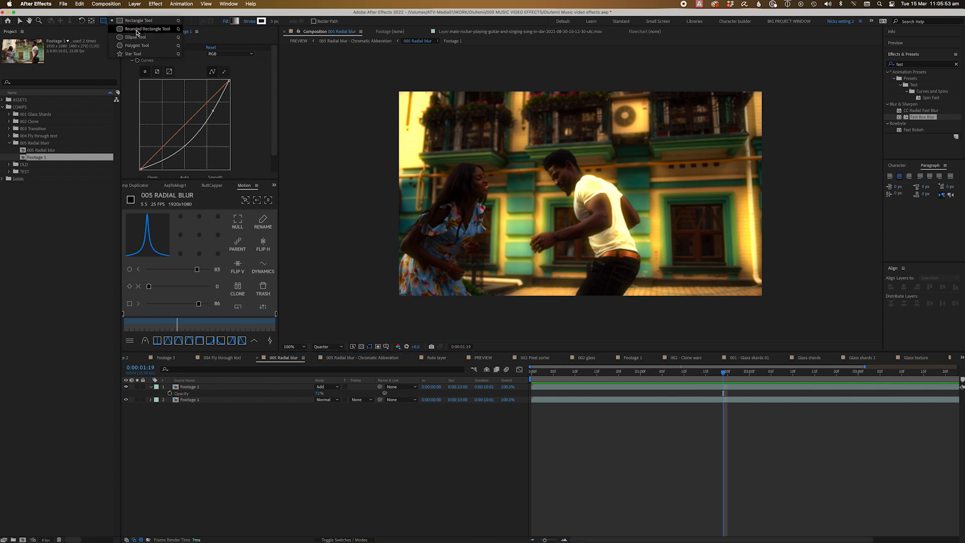
pyautogui.click(137, 33)
pyautogui.moveTo(104, 21); pyautogui.dragTo(133, 31)
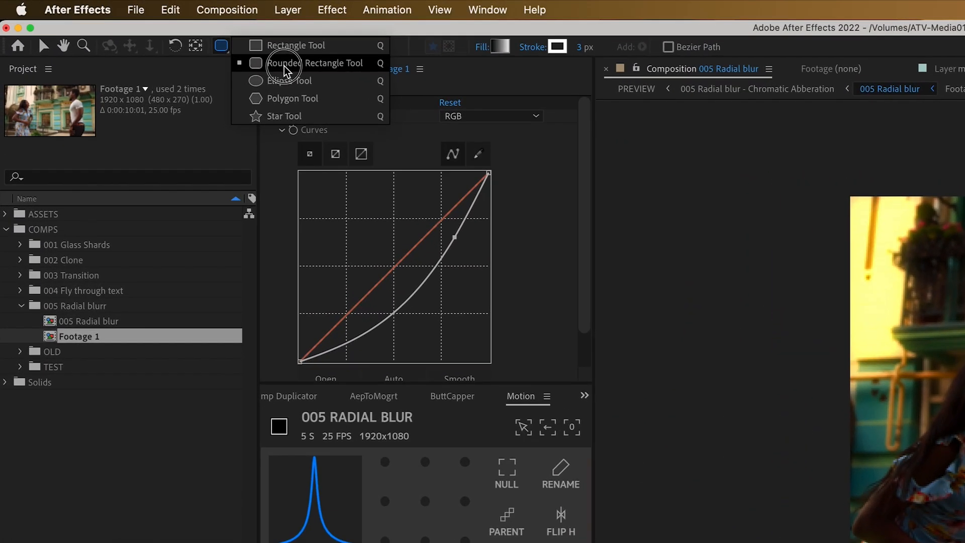
pyautogui.moveTo(284, 65); pyautogui.dragTo(284, 65)
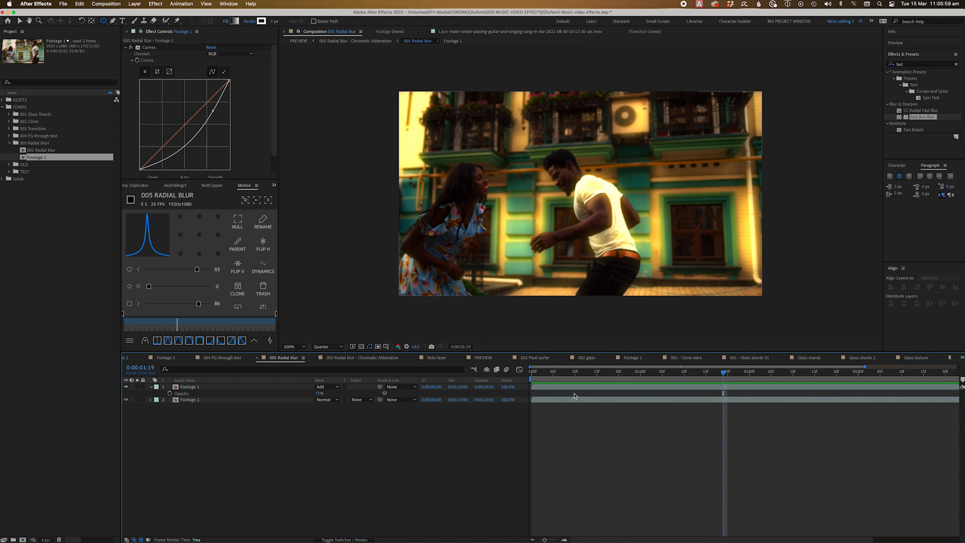
pyautogui.moveTo(407, 100); pyautogui.dragTo(753, 287)
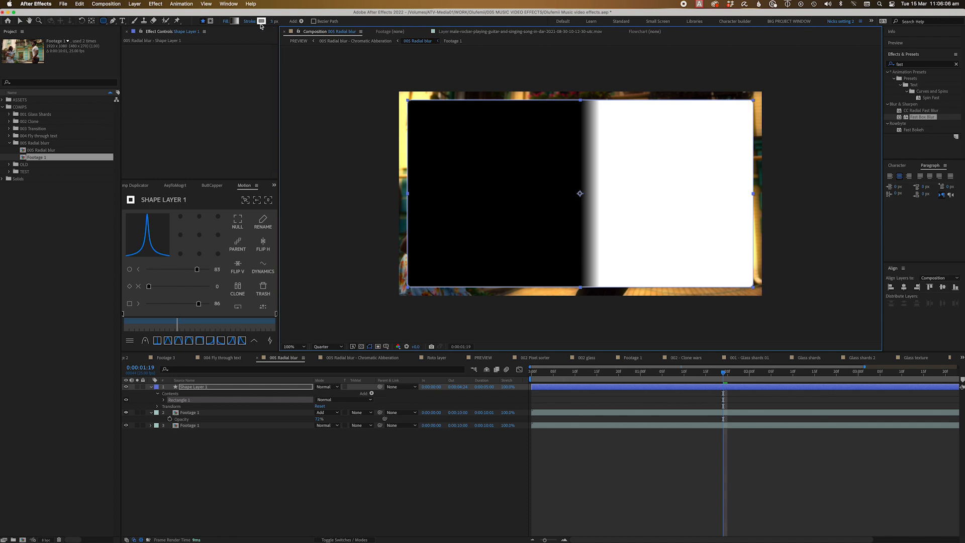
pyautogui.click(415, 440)
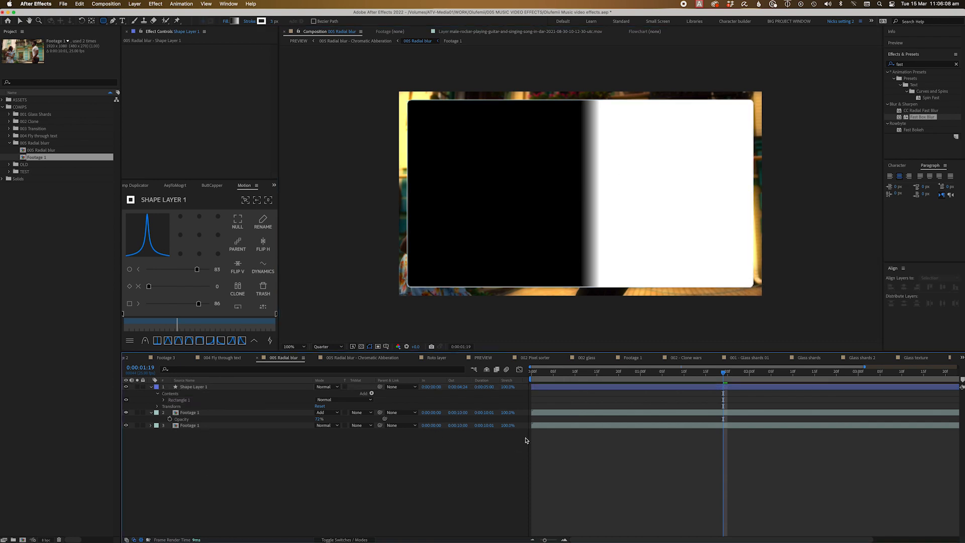
# Create a black composition-sized solid and place it directly below the rounded rectangle's shape layer.
pyautogui.rightClick(598, 439)
pyautogui.moveTo(655, 445)
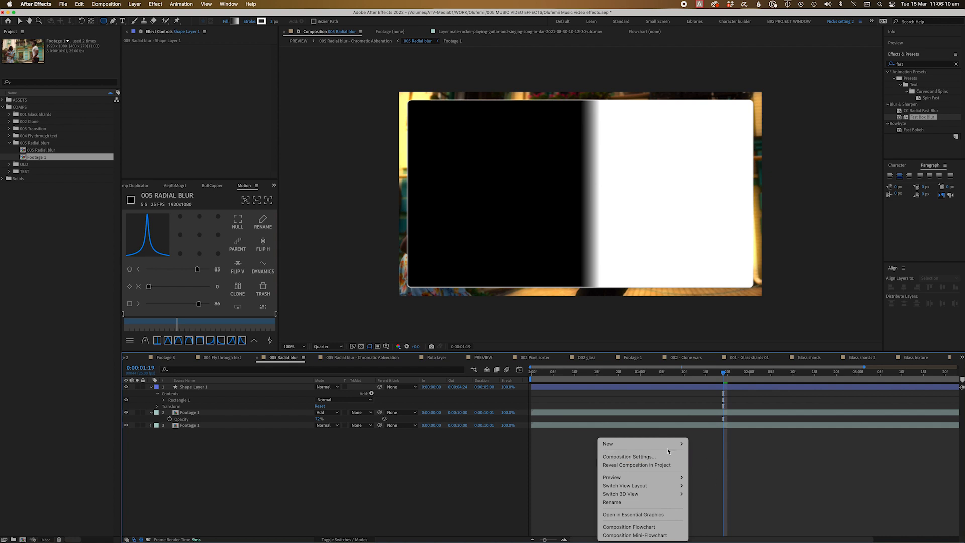
pyautogui.moveTo(668, 451)
pyautogui.click(741, 463)
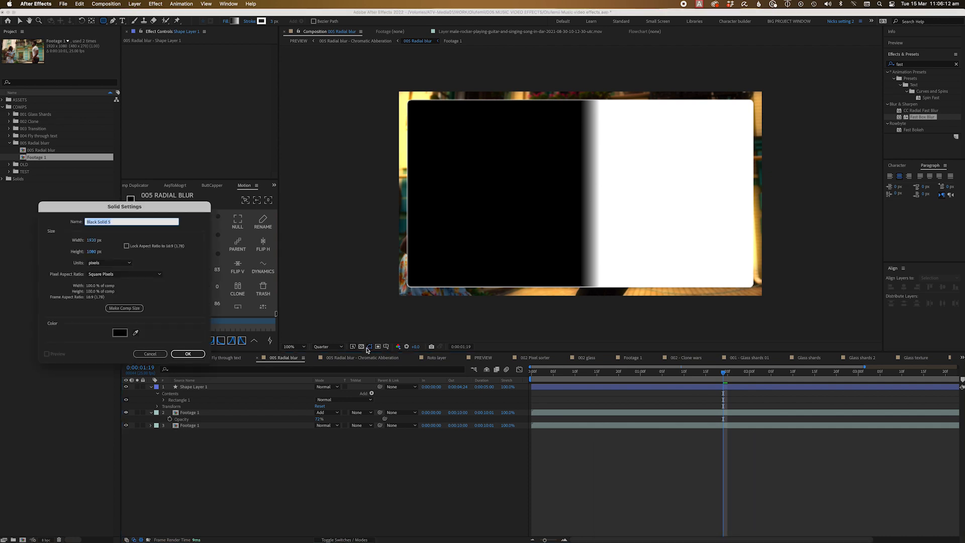
pyautogui.click(188, 353)
pyautogui.moveTo(190, 387); pyautogui.dragTo(190, 410)
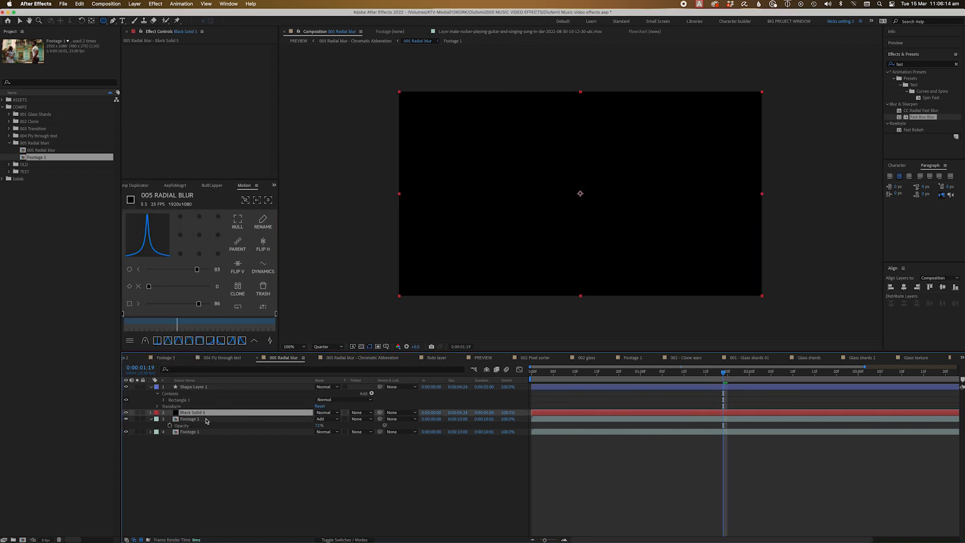
# Set the black solid's track matte to Alpha Inverted Matte "Shape Layer 1" and preview the resulting border.
pyautogui.click(363, 413)
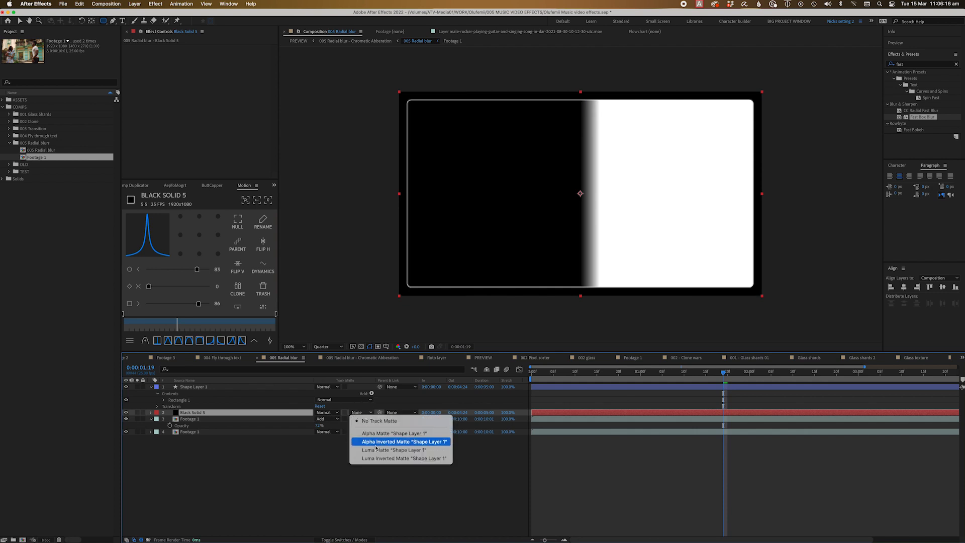
pyautogui.click(410, 442)
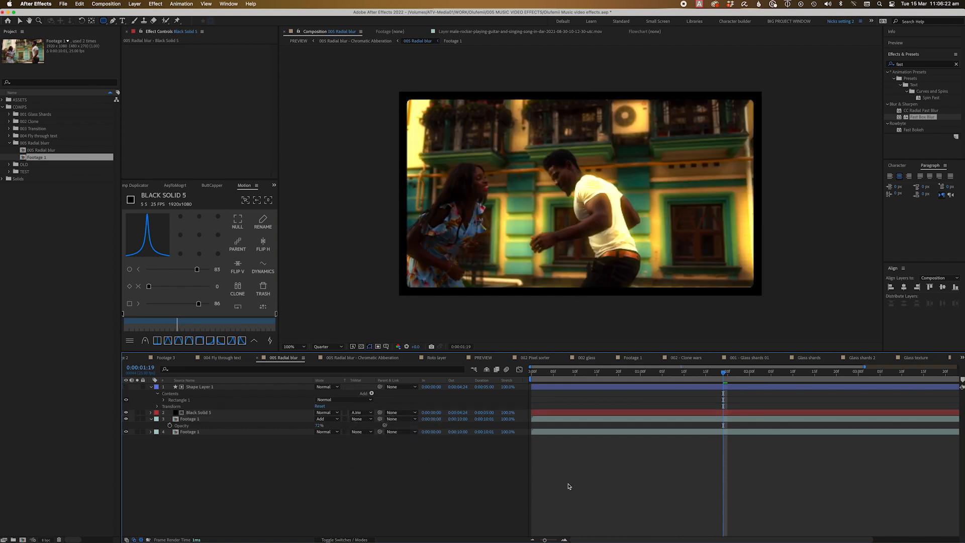
pyautogui.moveTo(553, 373); pyautogui.dragTo(596, 378)
pyautogui.press('space')
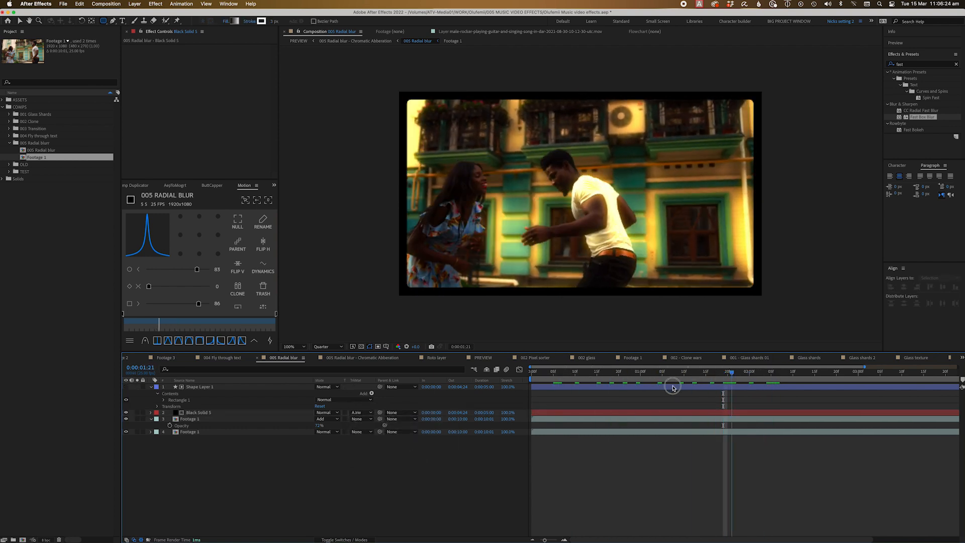
# Pre-compose the rounded rectangle shape layer and its black solid together into a new composition named "Border", moving all attributes.
pyautogui.click(211, 386)
pyautogui.keyDown('shift'); pyautogui.click(201, 413); pyautogui.keyUp('shift')
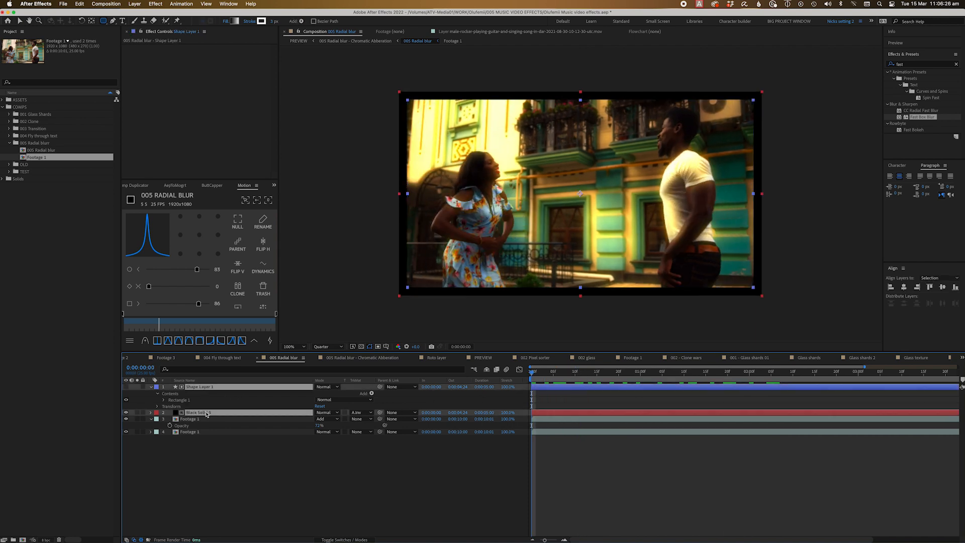
pyautogui.click(135, 4)
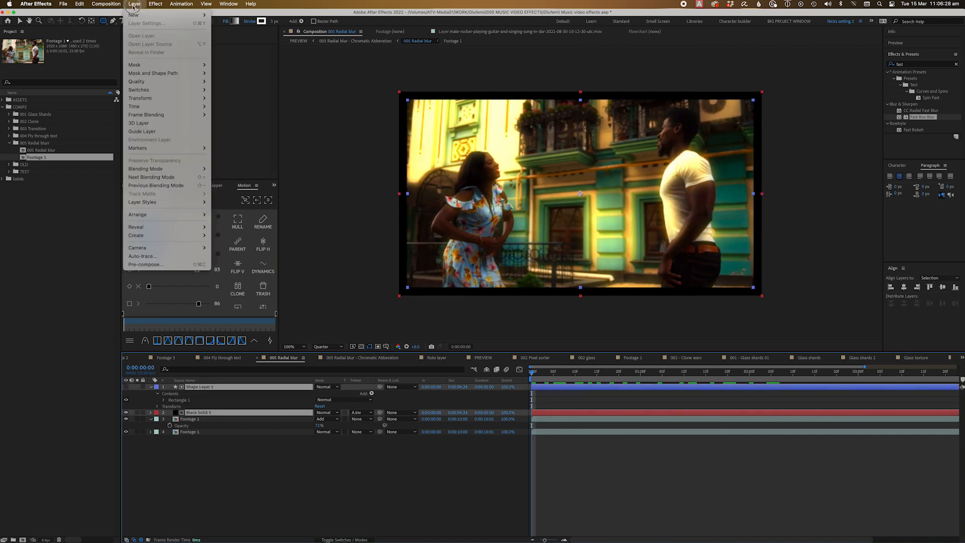
pyautogui.click(181, 265)
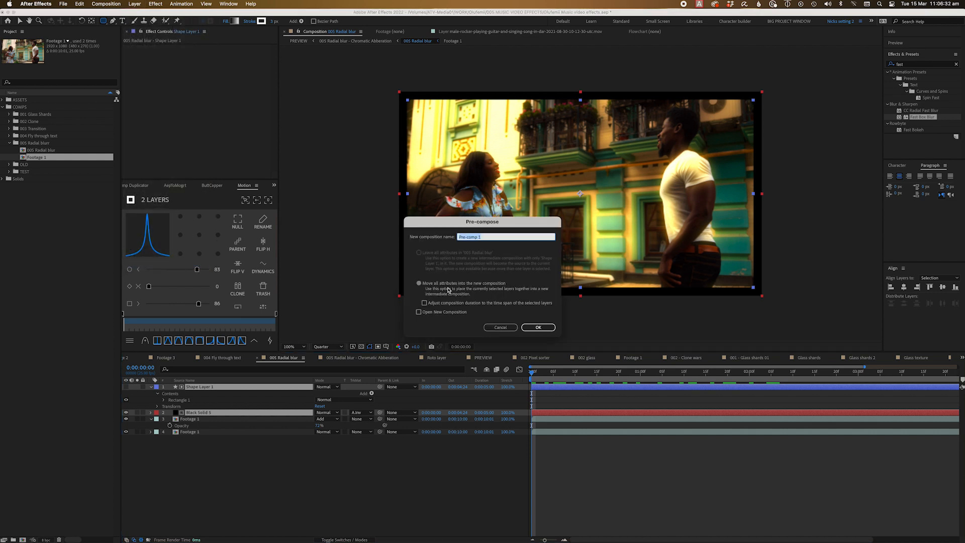
pyautogui.write('Frame')
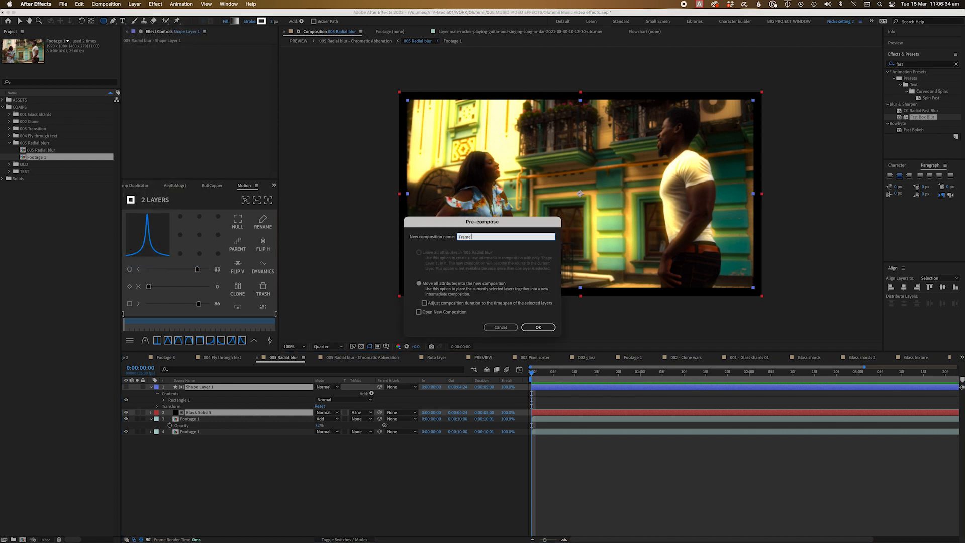
pyautogui.write('order')
pyautogui.press('Return')
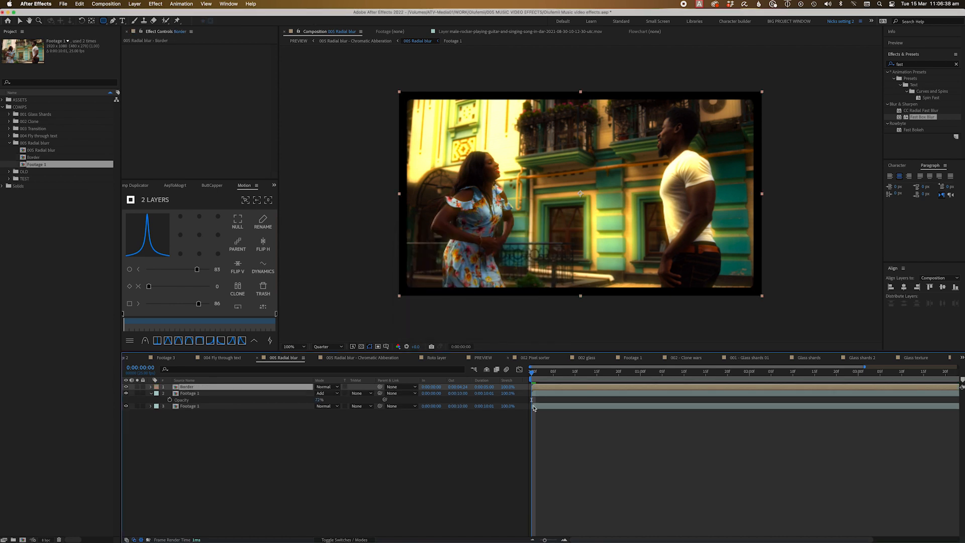
# Add a new adjustment layer above the Border layer in the 005 Radial blur composition and select it.
pyautogui.click(583, 417)
pyautogui.rightClick(578, 432)
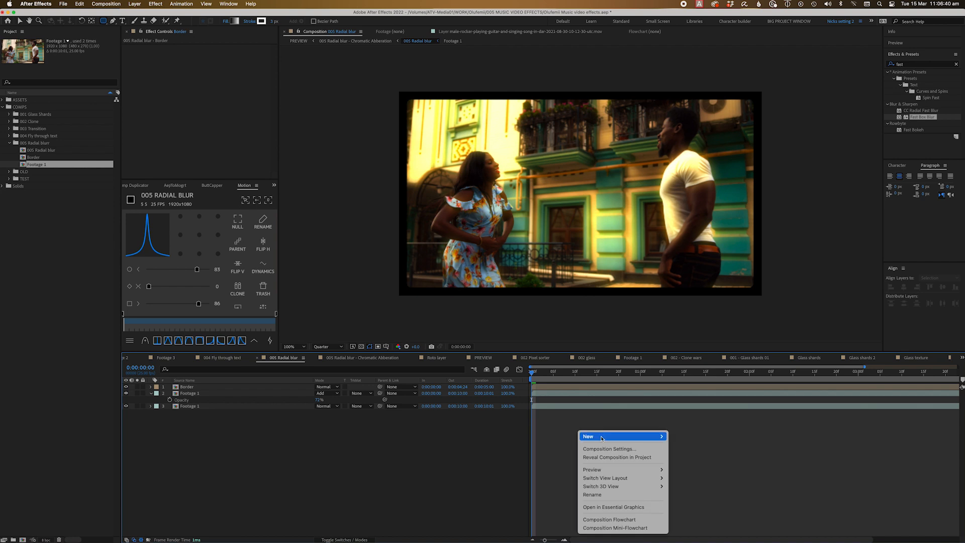
pyautogui.moveTo(653, 436)
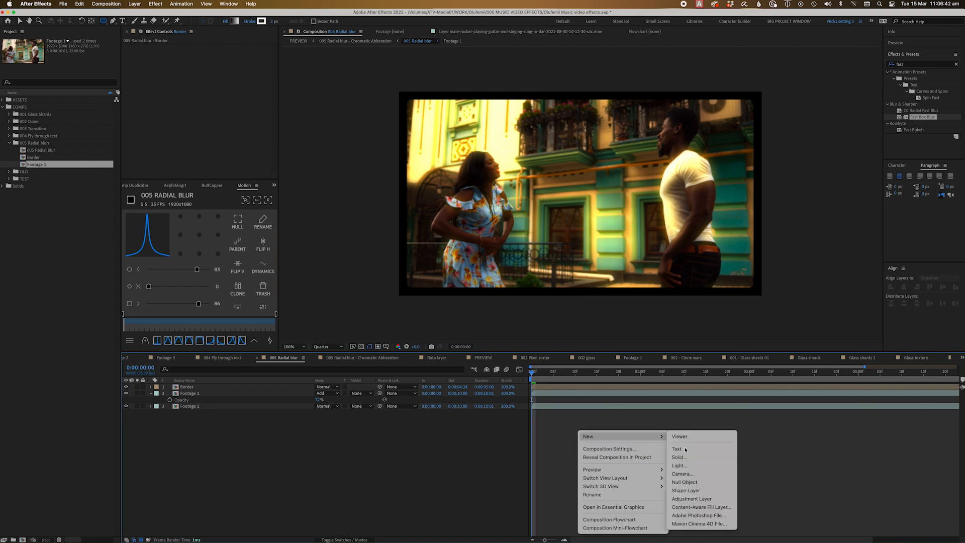
pyautogui.click(698, 499)
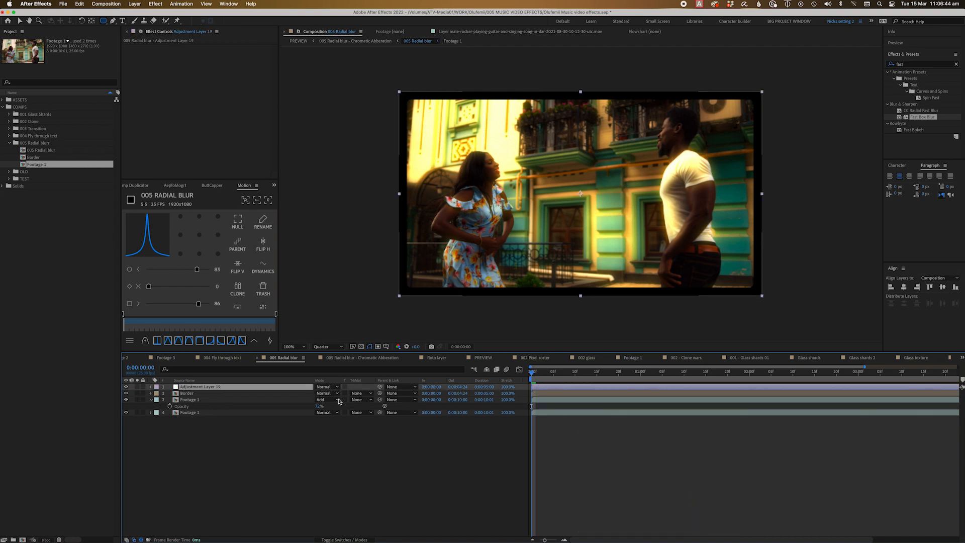
pyautogui.click(205, 393)
pyautogui.click(201, 387)
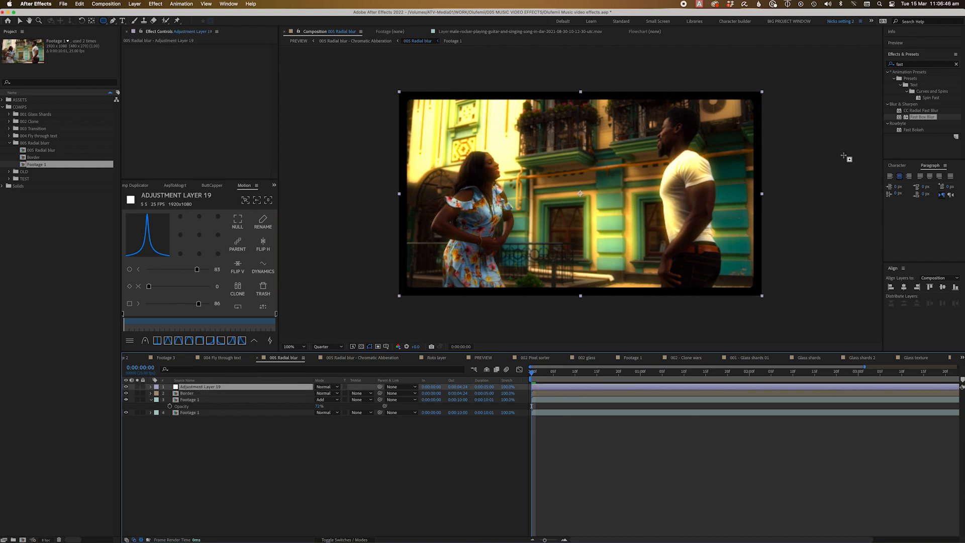
# Apply Quick Chromatic Aberration 2 to the adjustment layer, reduce its Scale to about 99.60%, and preview the result.
pyautogui.hotkey('ctrl', 'space')
pyautogui.write('quick')
pyautogui.press('Return')
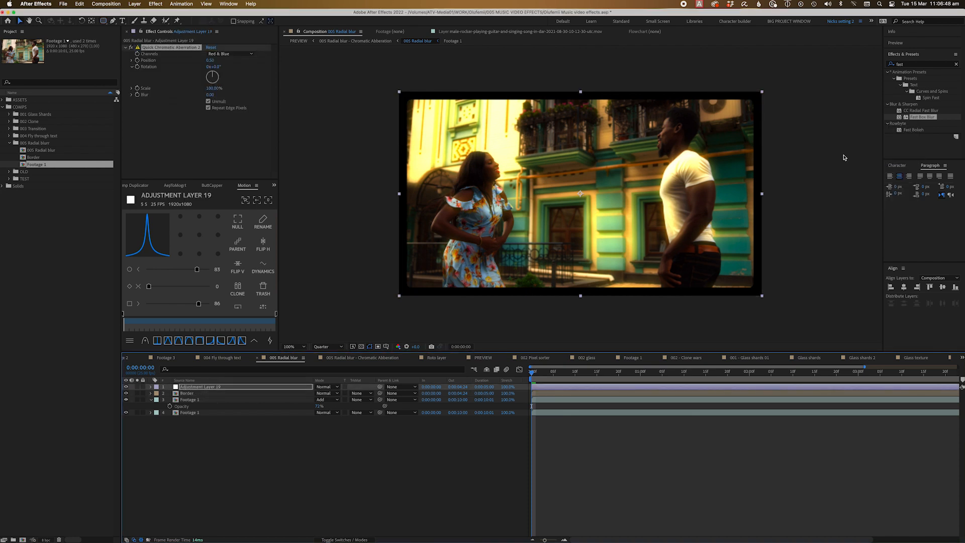
pyautogui.click(213, 89)
pyautogui.moveTo(216, 88); pyautogui.dragTo(228, 89)
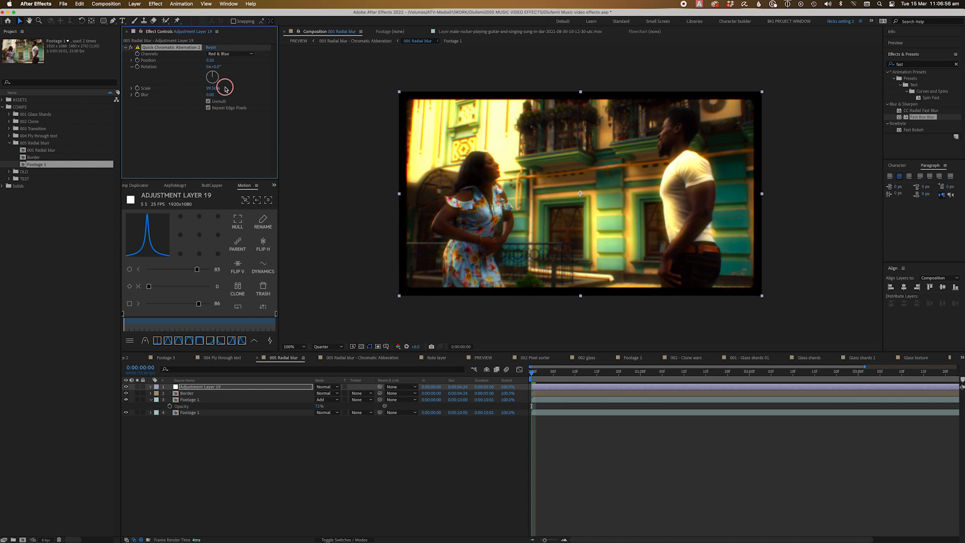
pyautogui.press('space')
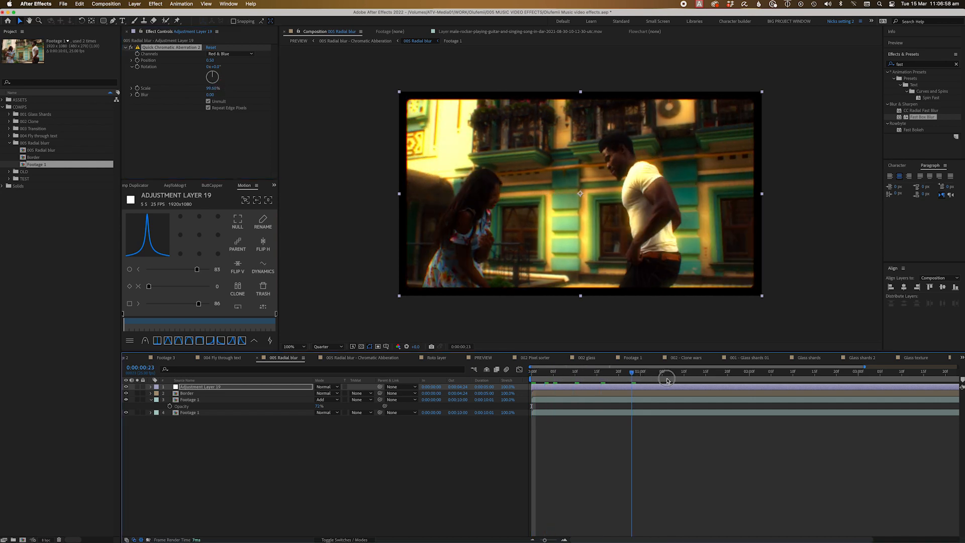
pyautogui.press('space')
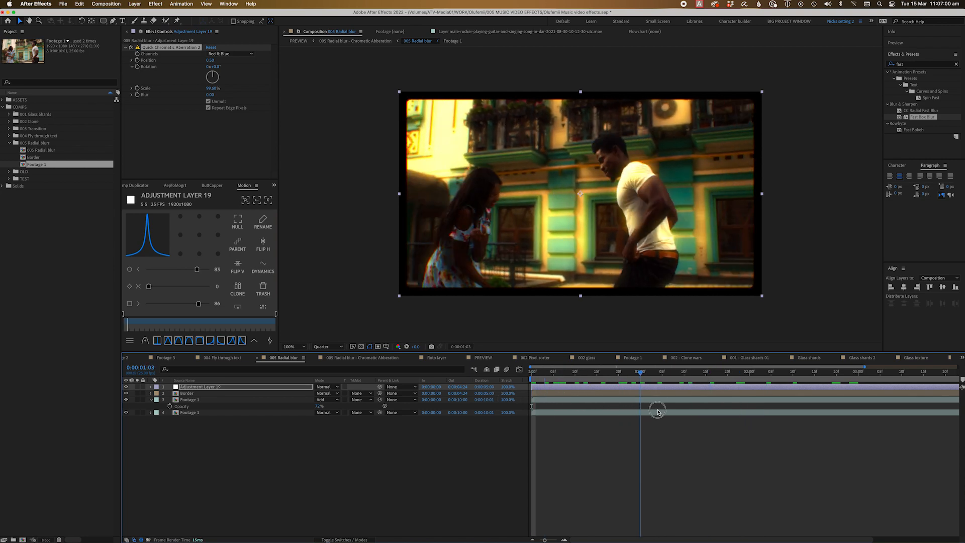